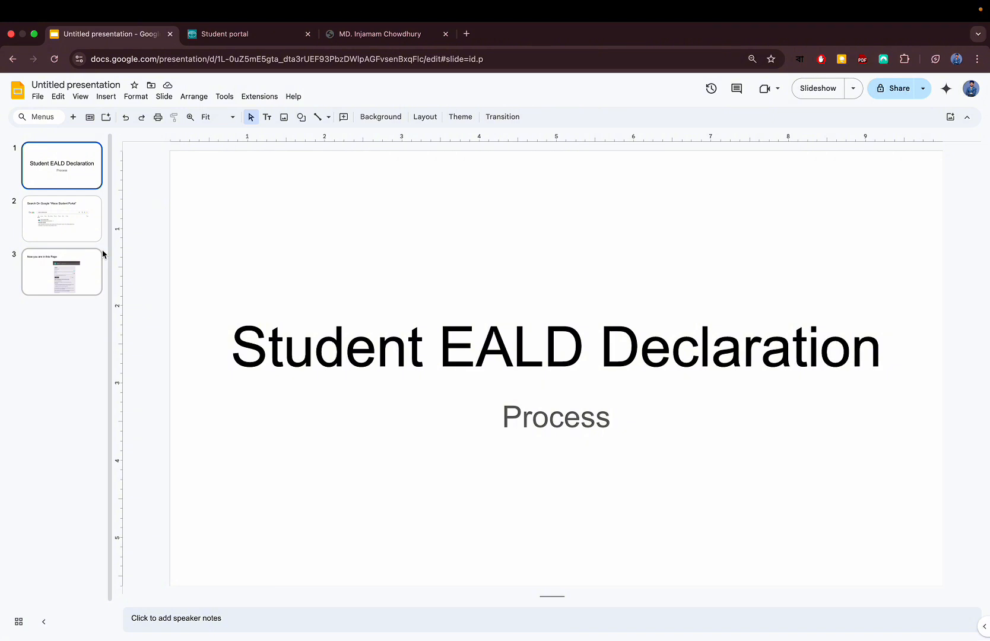
Step: Copy the phrase 'wace student portal' from slide 2's title
{"action": "left_click", "coordinate": [87, 230]}
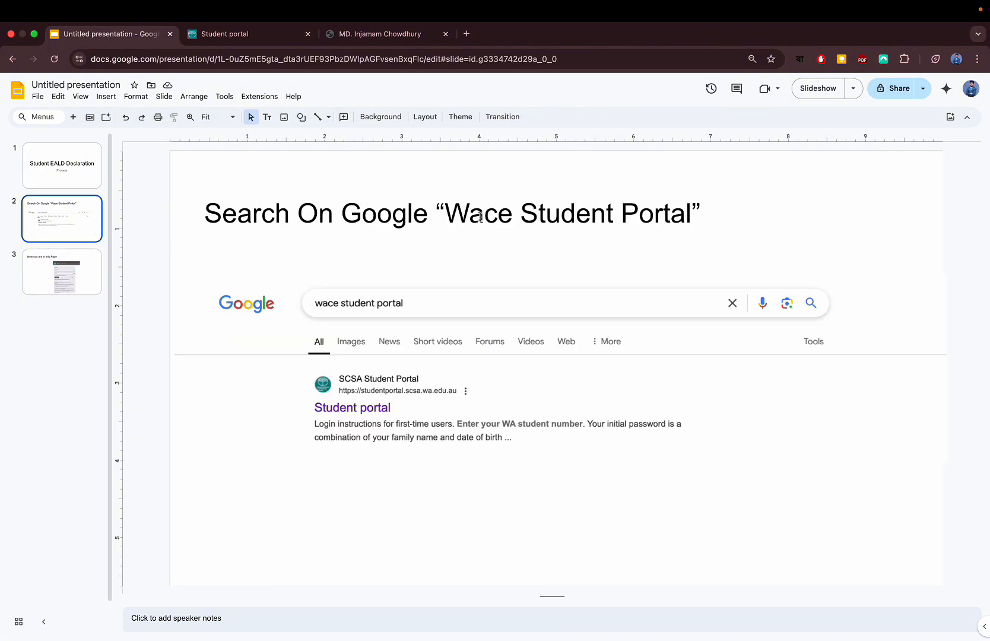
{"action": "mouse_move", "coordinate": [690, 4]}
{"action": "left_click_drag", "start_coordinate": [446, 215], "coordinate": [695, 208]}
{"action": "key", "text": "super+c"}
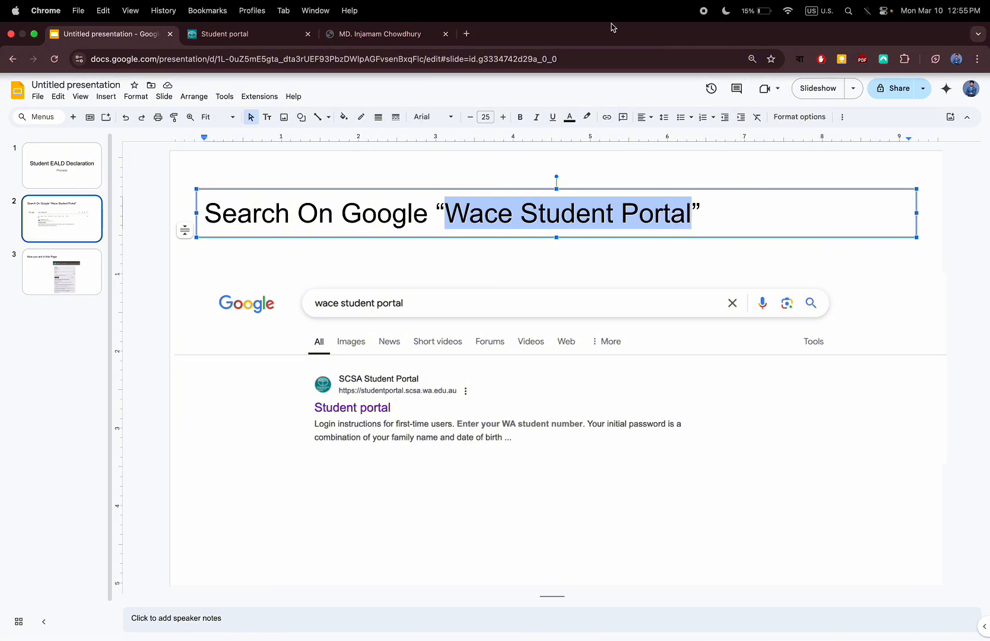
Step: Search Google for 'wace student portal' in a new tab
{"action": "left_click", "coordinate": [466, 34]}
{"action": "key", "text": "super+v"}
{"action": "key", "text": "Return"}
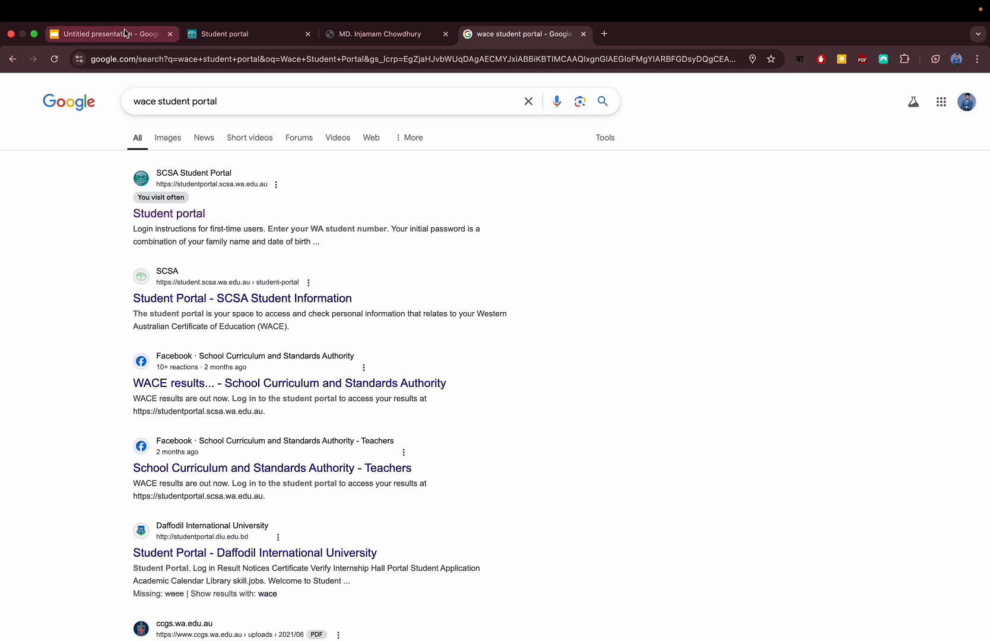
Step: Open the SCSA Student Portal login page from the search results and dismiss the password manager prompt
{"action": "left_click", "coordinate": [104, 34]}
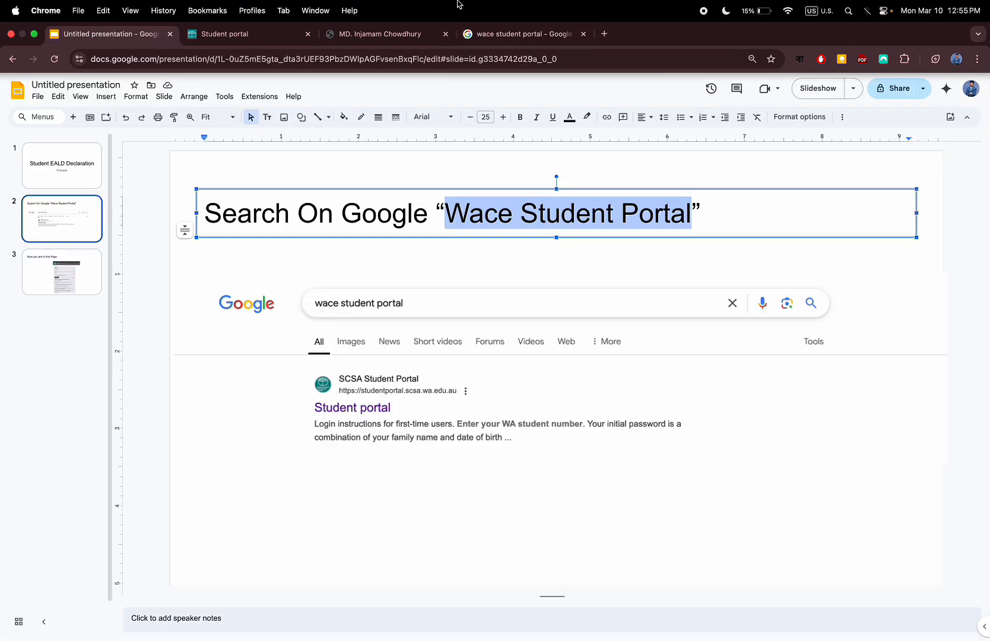
{"action": "left_click", "coordinate": [480, 36]}
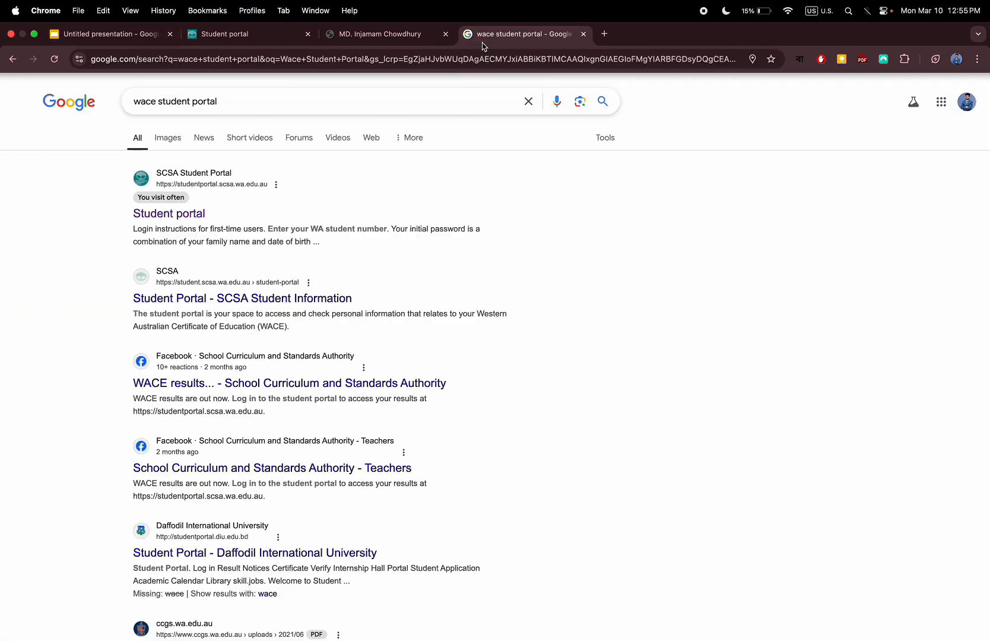
{"action": "left_click", "coordinate": [186, 215]}
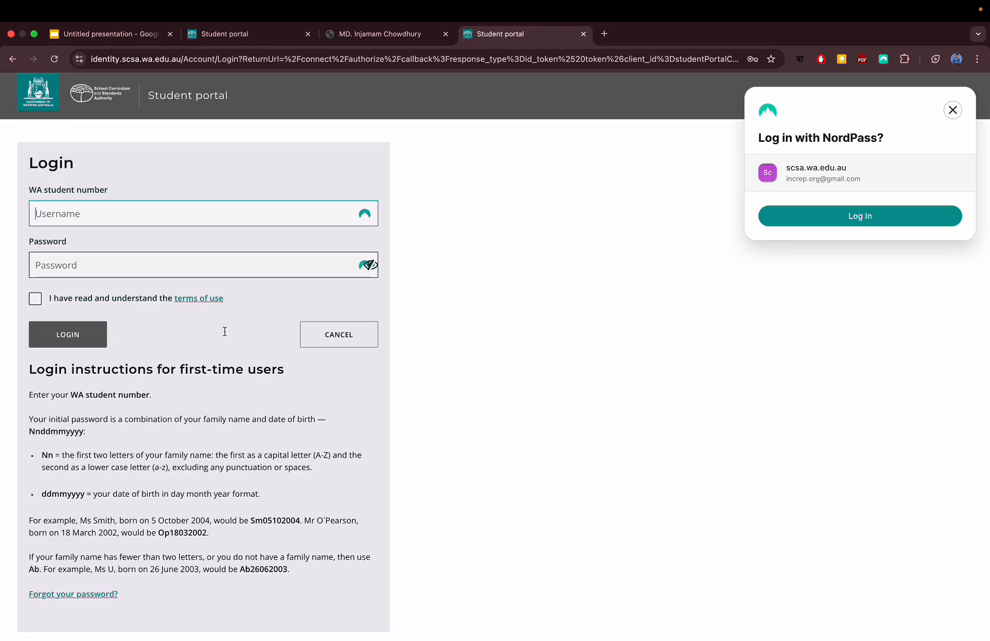
{"action": "left_click", "coordinate": [949, 110]}
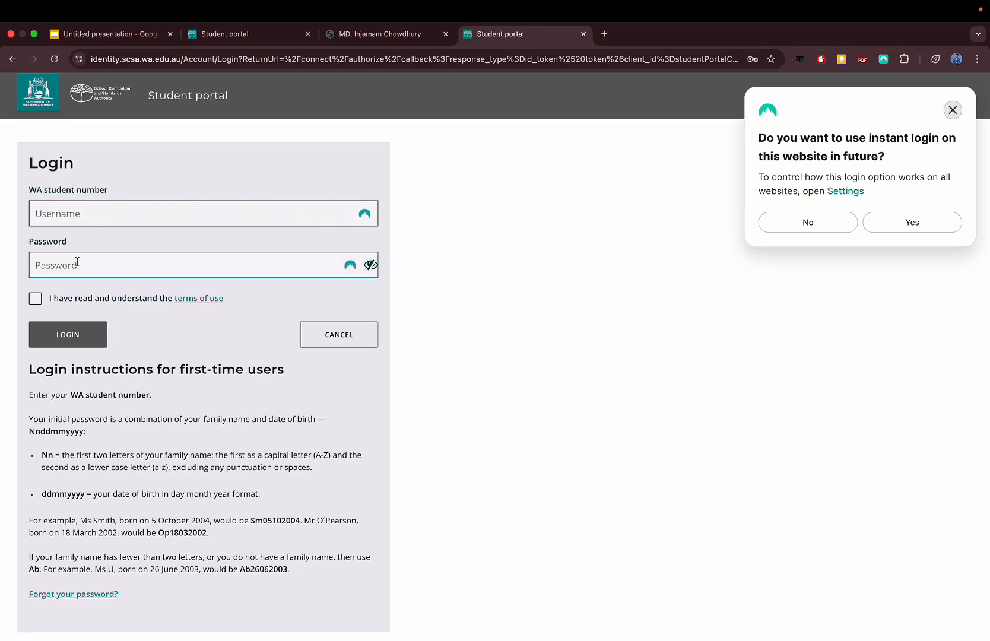
{"action": "left_click", "coordinate": [59, 262]}
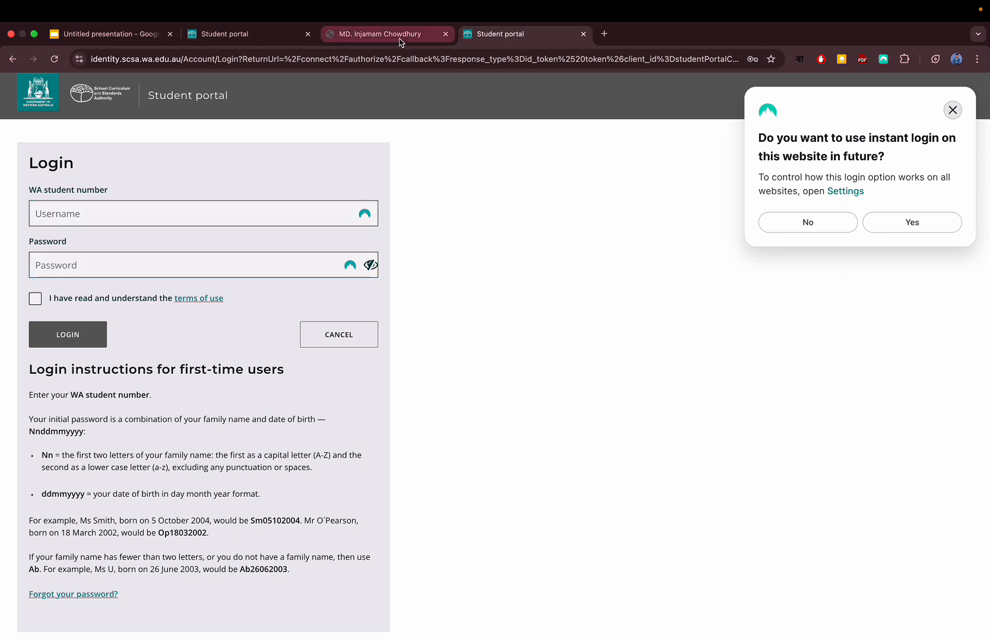
{"action": "left_click", "coordinate": [953, 111]}
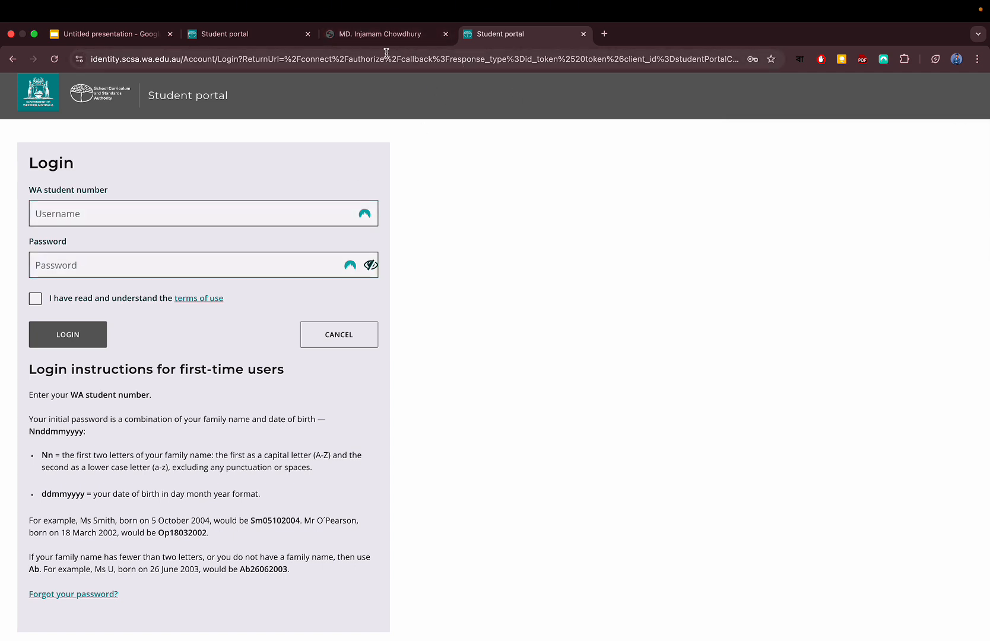
Step: Copy the student's WASN from the letter into the WA student number field, removing the stray bracket
{"action": "left_click", "coordinate": [382, 34]}
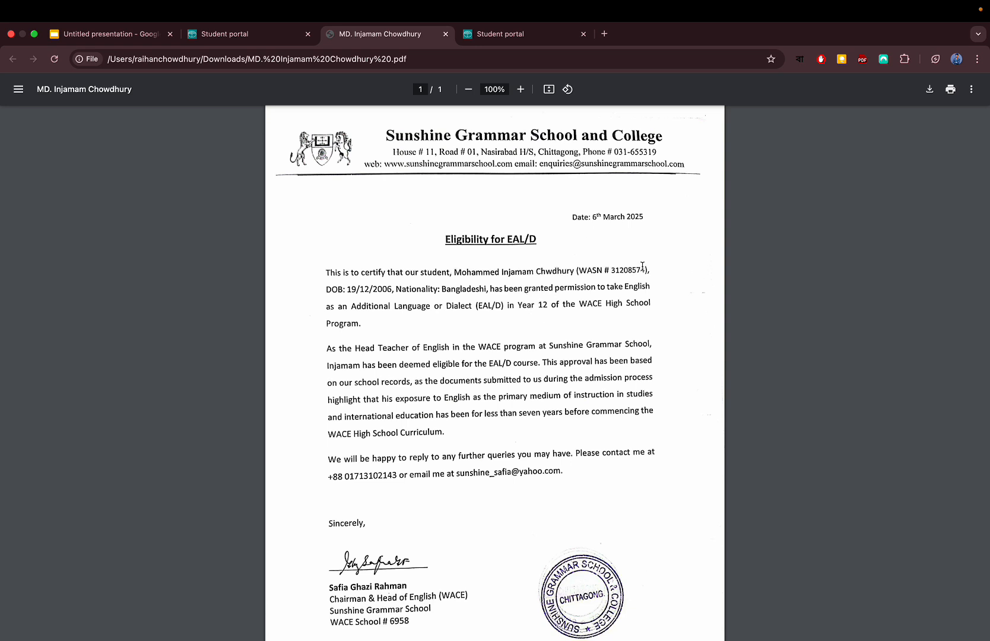
{"action": "left_click_drag", "start_coordinate": [610, 271], "coordinate": [646, 268]}
{"action": "left_click", "coordinate": [500, 35]}
{"action": "left_click", "coordinate": [255, 215]}
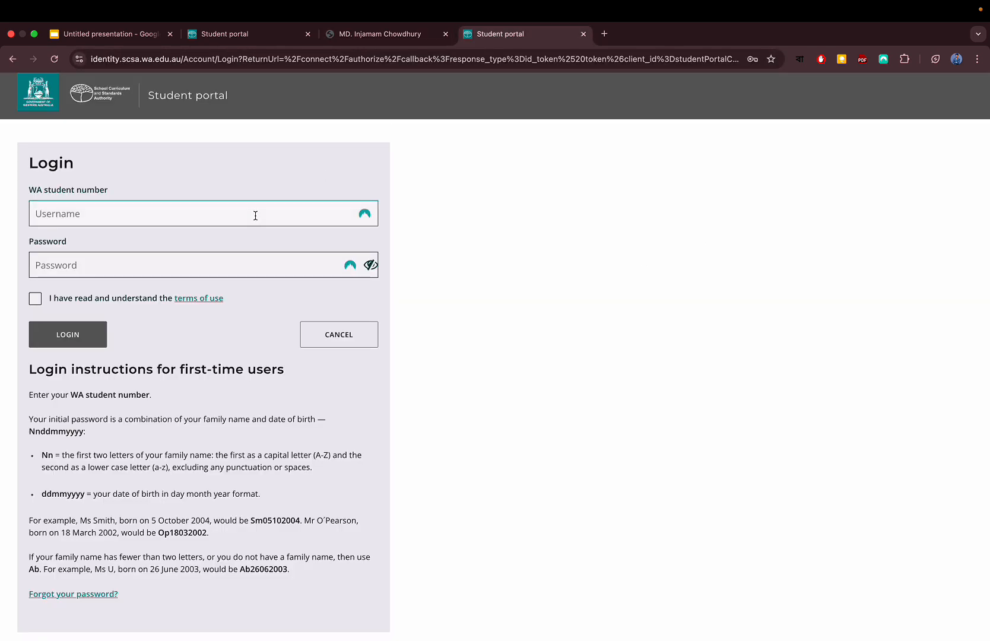
{"action": "key", "text": "super+v"}
{"action": "left_click", "coordinate": [173, 268]}
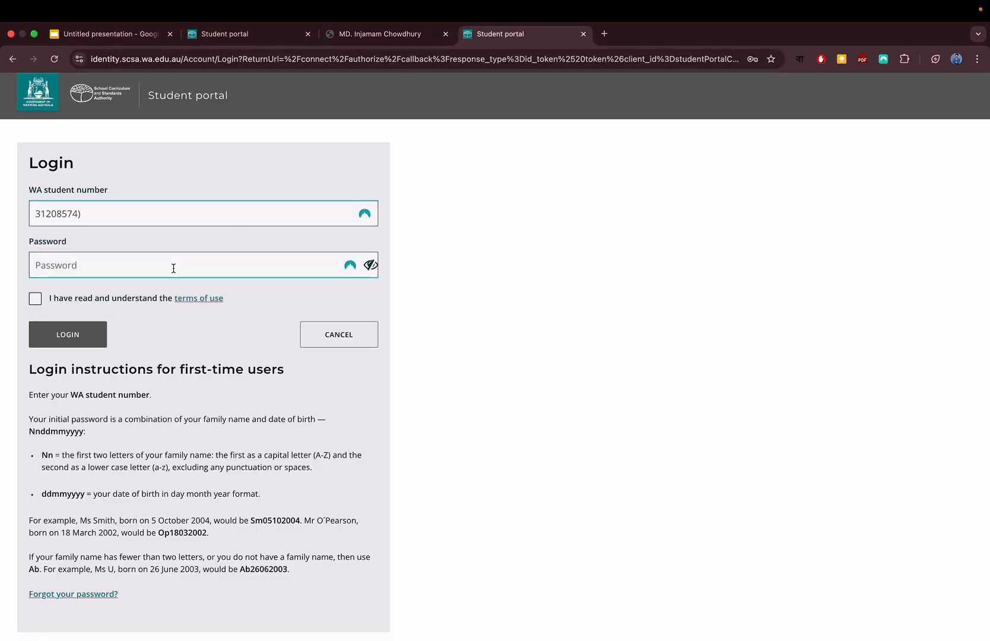
{"action": "key", "text": "BackSpace"}
{"action": "left_click", "coordinate": [159, 274]}
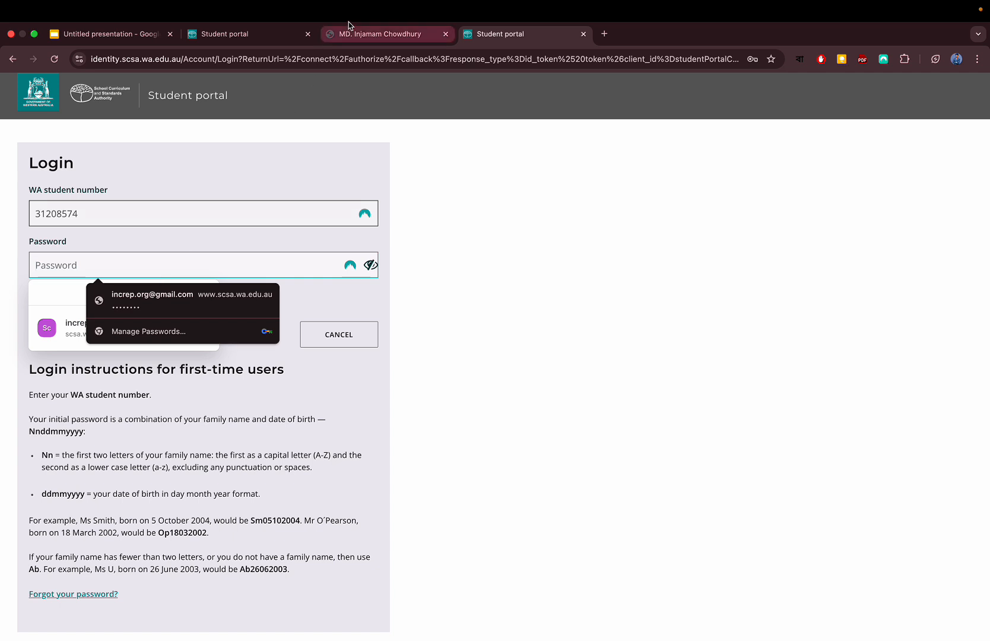
{"action": "left_click", "coordinate": [348, 26]}
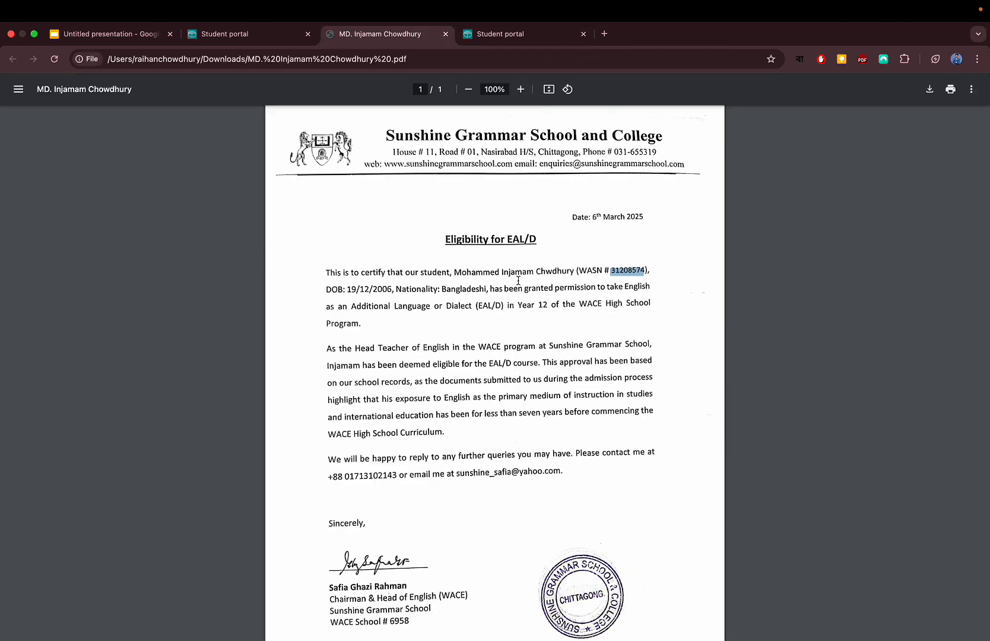
Step: Launch Stickies and move the sticky note to the right of the letter
{"action": "left_click", "coordinate": [495, 278]}
{"action": "left_click", "coordinate": [538, 272]}
{"action": "left_click", "coordinate": [485, 606]}
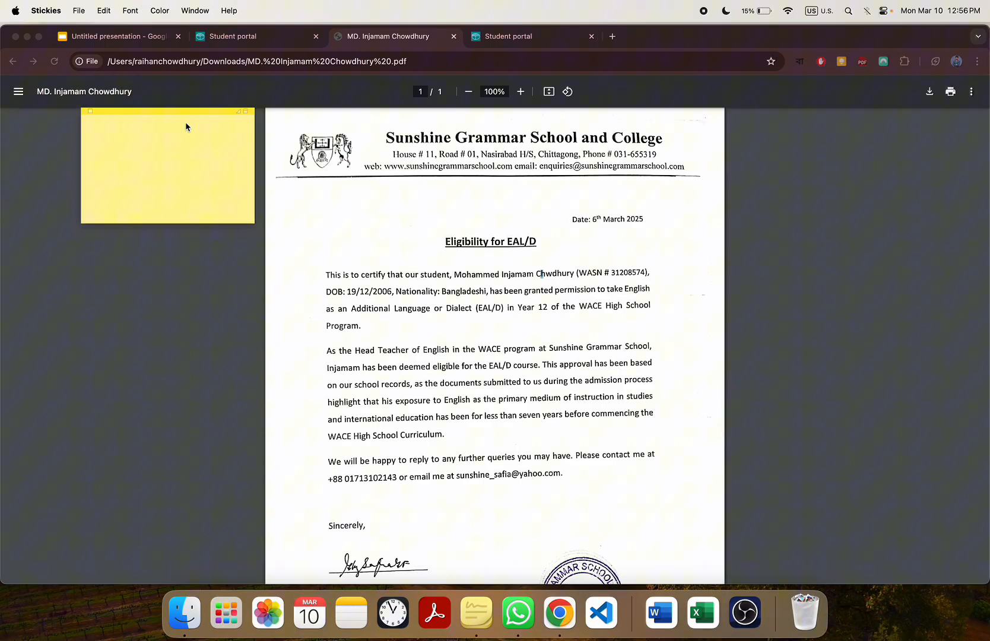
{"action": "left_click_drag", "start_coordinate": [156, 112], "coordinate": [814, 229]}
Step: Select the student's family name in the letter and open a new blank sticky note
{"action": "left_click", "coordinate": [605, 270]}
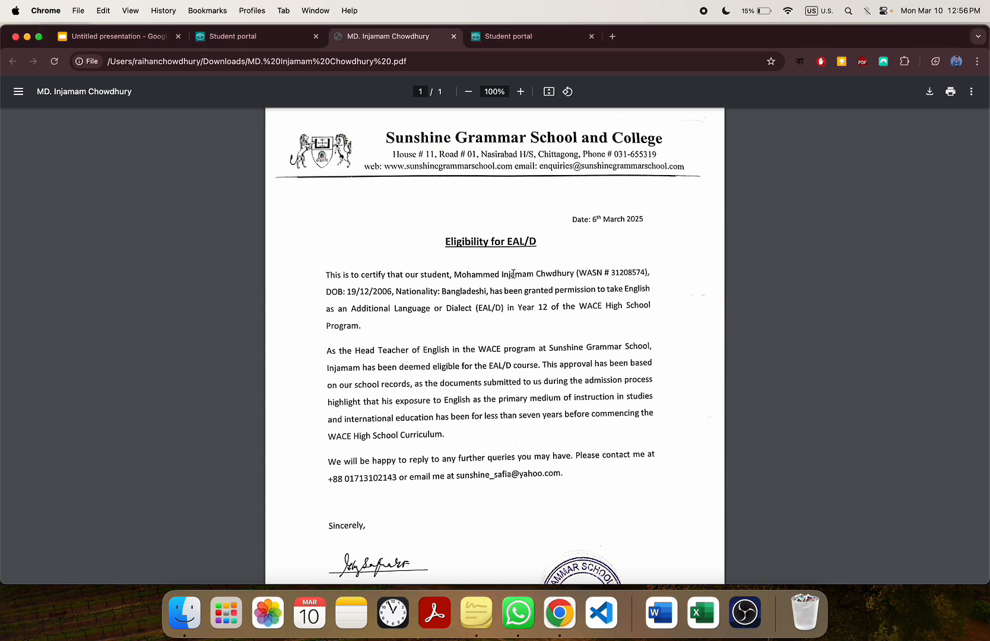
{"action": "left_click_drag", "start_coordinate": [546, 274], "coordinate": [543, 273]}
{"action": "mouse_move", "coordinate": [454, 278]}
{"action": "left_mouse_down"}
{"action": "mouse_move", "coordinate": [575, 271]}
{"action": "mouse_move", "coordinate": [457, 275]}
{"action": "left_mouse_up"}
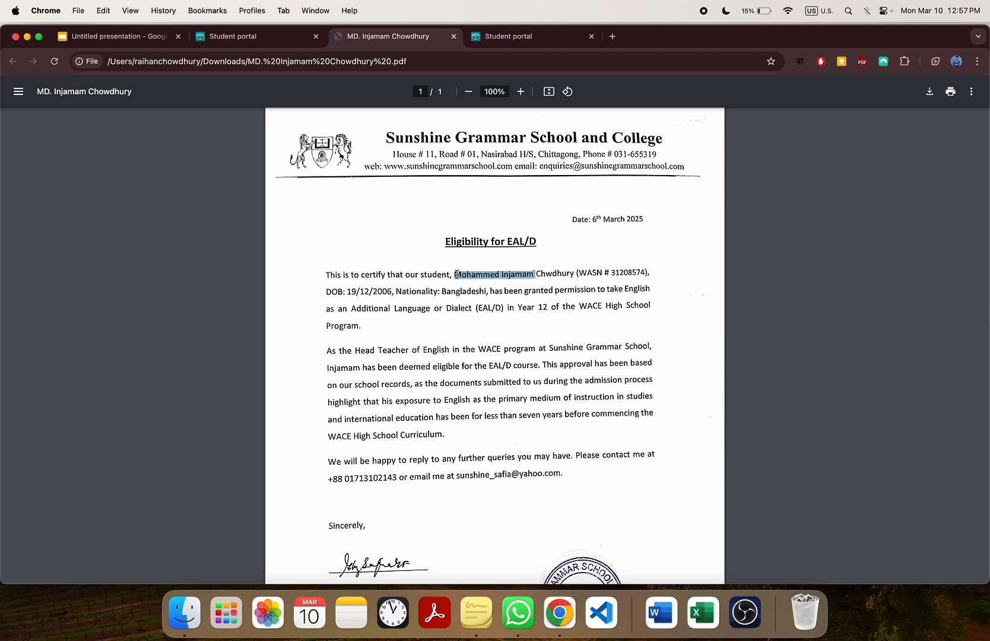
{"action": "left_click_drag", "start_coordinate": [536, 276], "coordinate": [567, 274]}
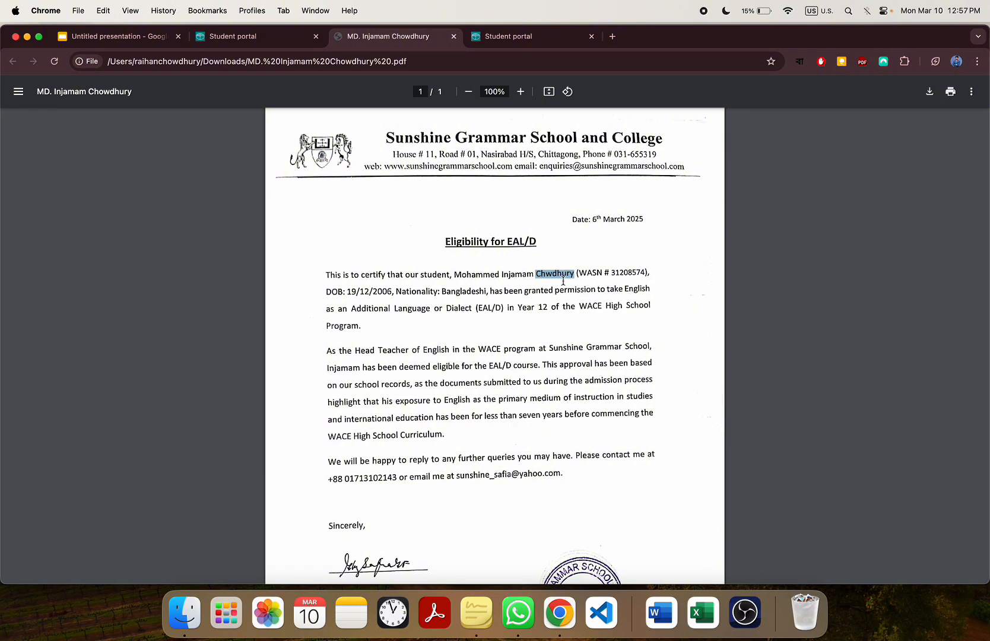
{"action": "left_click", "coordinate": [477, 608]}
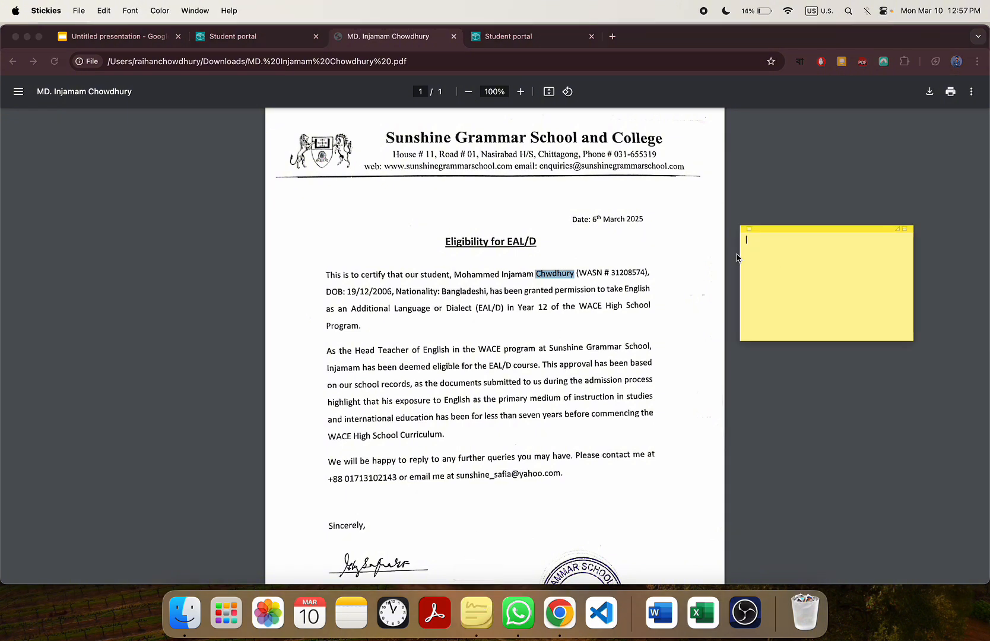
Step: Type the student's family name in the note and paste the date of birth from the letter after it
{"action": "type", "text": "qhw"}
{"action": "type", "text": "hdury"}
{"action": "left_click", "coordinate": [351, 291]}
{"action": "left_click", "coordinate": [350, 291]}
{"action": "left_click_drag", "start_coordinate": [350, 291], "coordinate": [387, 294]}
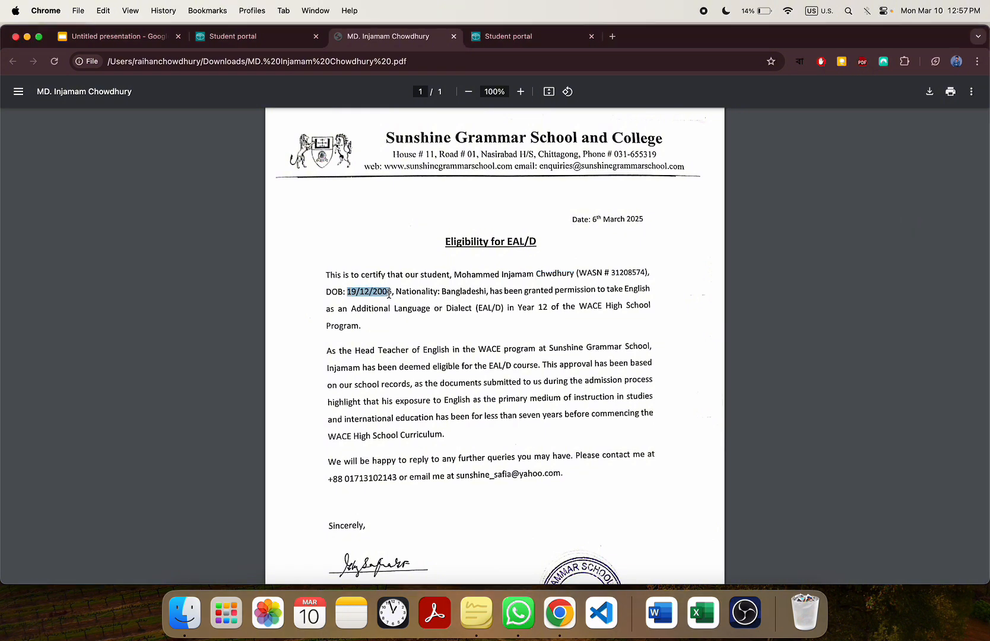
{"action": "left_click", "coordinate": [477, 612]}
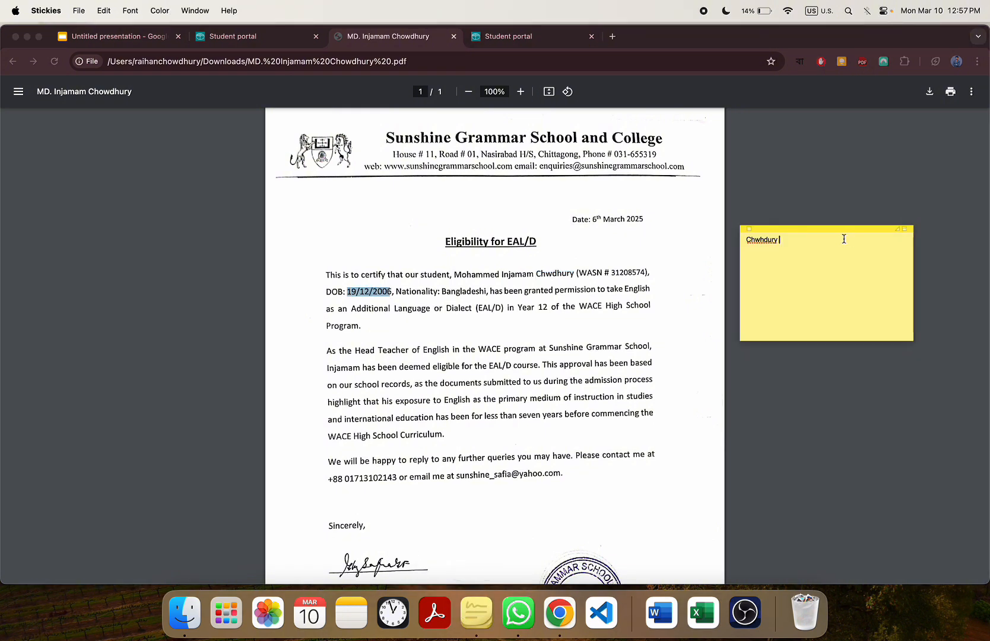
{"action": "key", "text": "super+v"}
{"action": "key", "text": "super+v"}
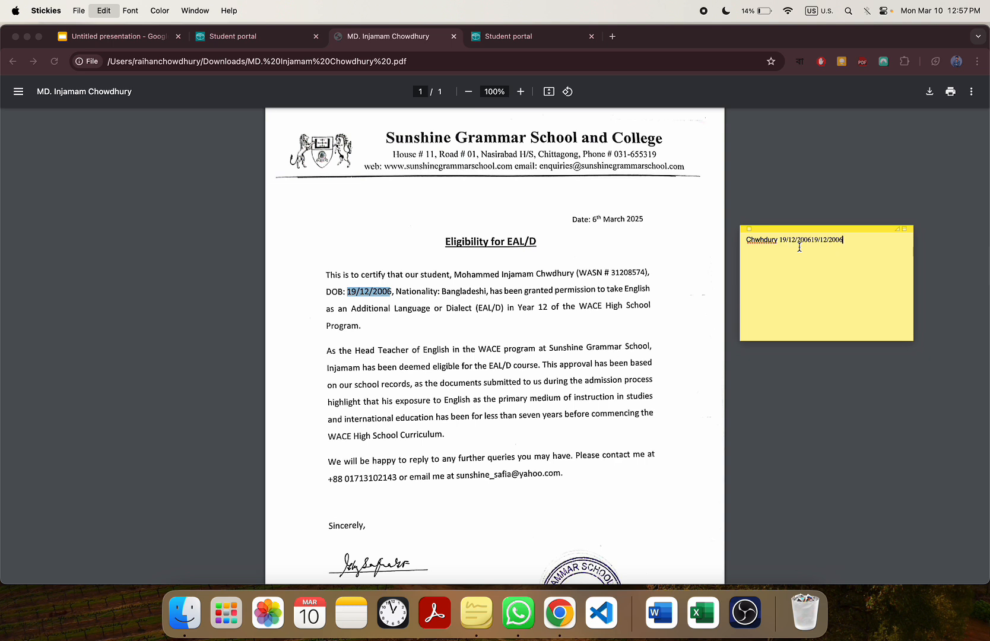
{"action": "key", "text": "super+z"}
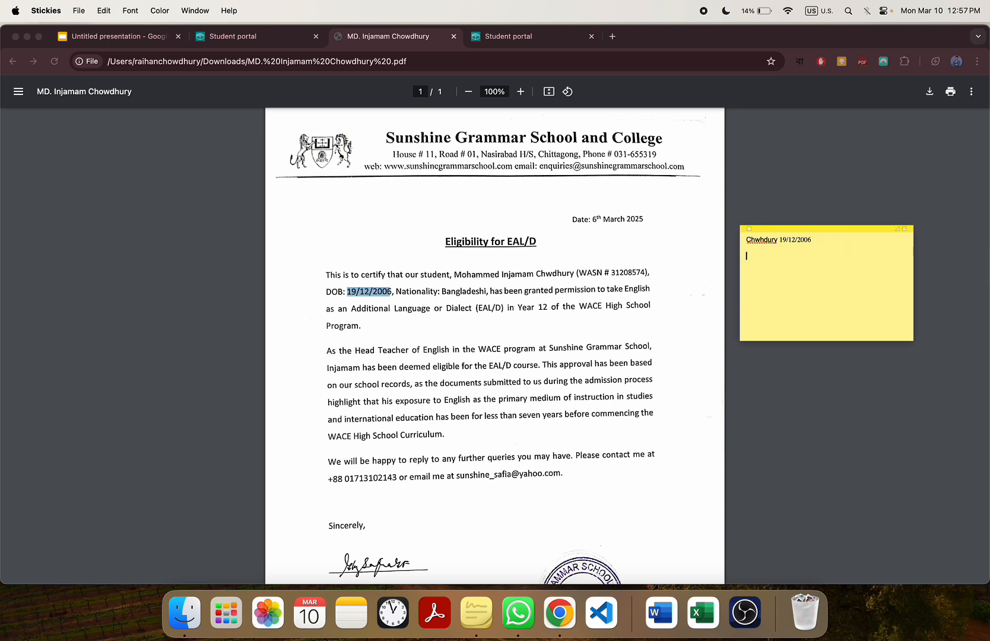
Step: Type the Nnddmmyyyy-style password line, plus an example date and its matching password
{"action": "key", "text": "Return"}
{"action": "key", "text": "Return"}
{"action": "key", "text": "Return"}
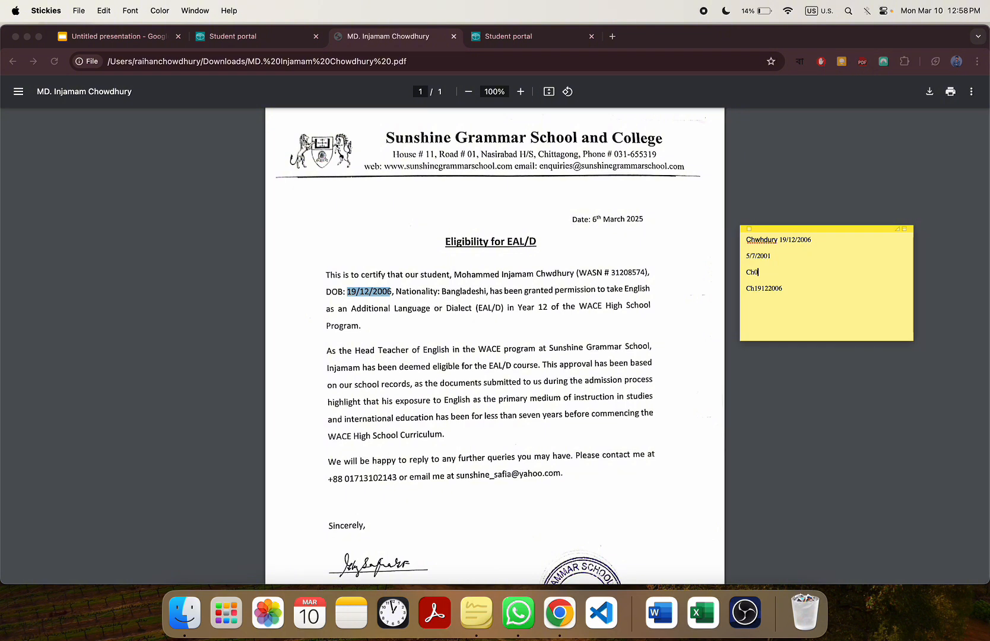
{"action": "key", "text": "BackSpace"}
Step: Delete the example date and example password lines from the note
{"action": "double_click", "coordinate": [773, 287]}
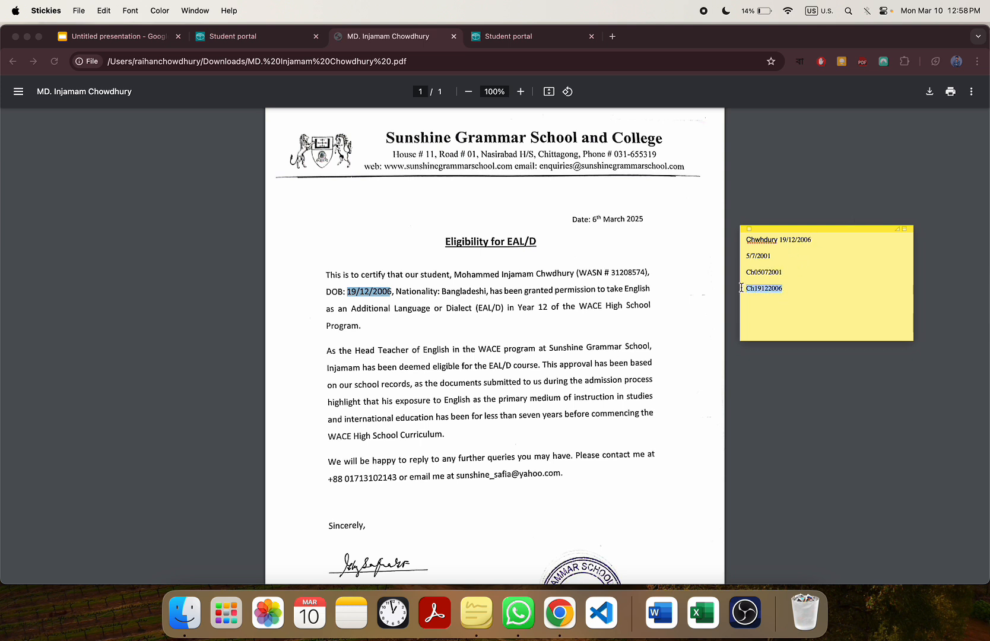
{"action": "left_click", "coordinate": [776, 256]}
{"action": "left_click_drag", "start_coordinate": [775, 255], "coordinate": [739, 255]}
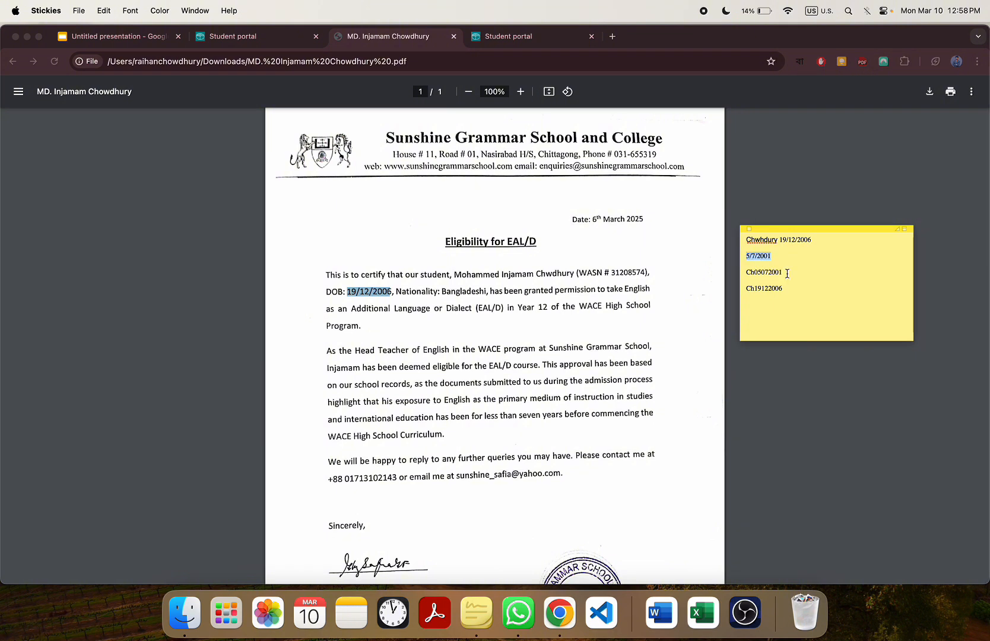
{"action": "left_click_drag", "start_coordinate": [786, 272], "coordinate": [736, 254]}
{"action": "key", "text": "BackSpace"}
{"action": "key", "text": "BackSpace"}
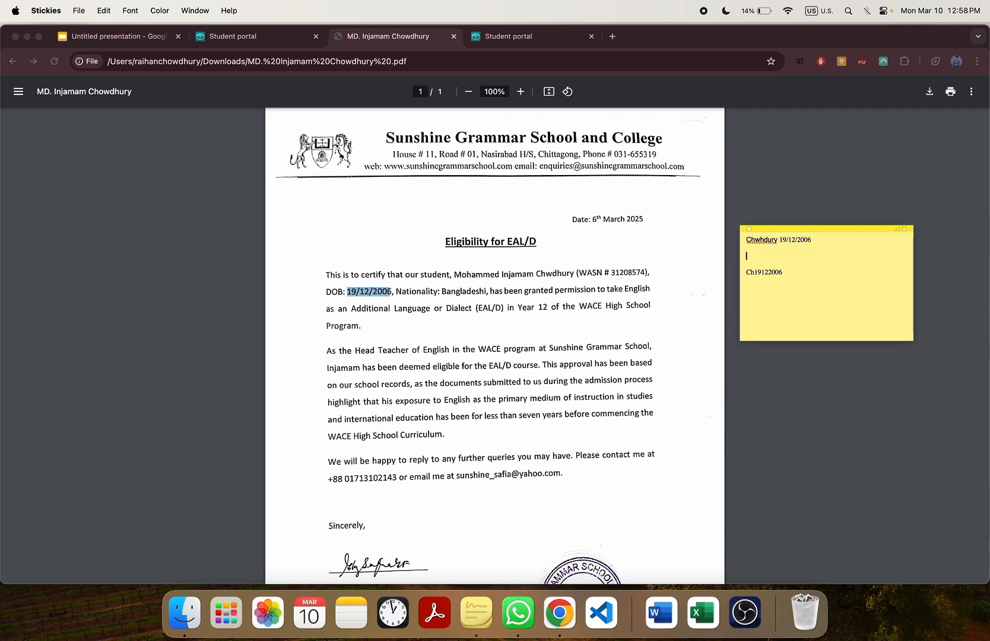
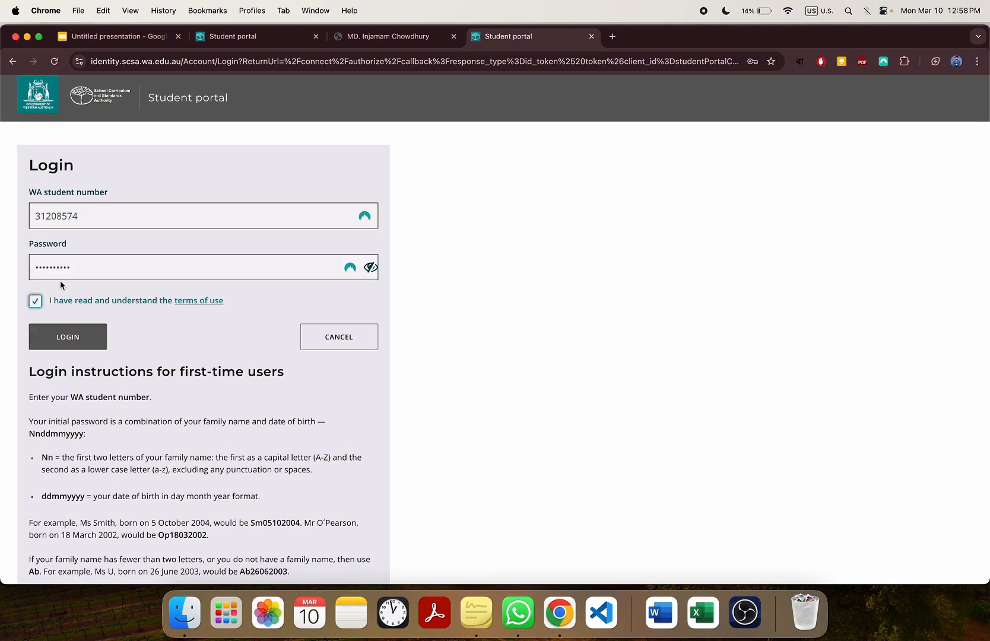
Step: Log in, then replace the account email with the student's school address, confirm it and submit
{"action": "left_click", "coordinate": [86, 338]}
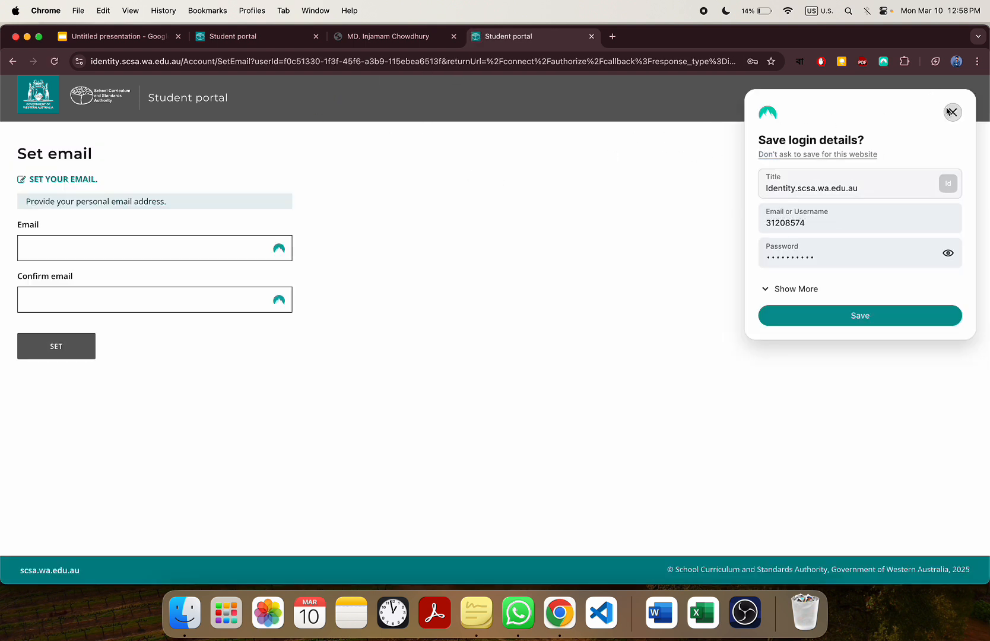
{"action": "left_click", "coordinate": [952, 112]}
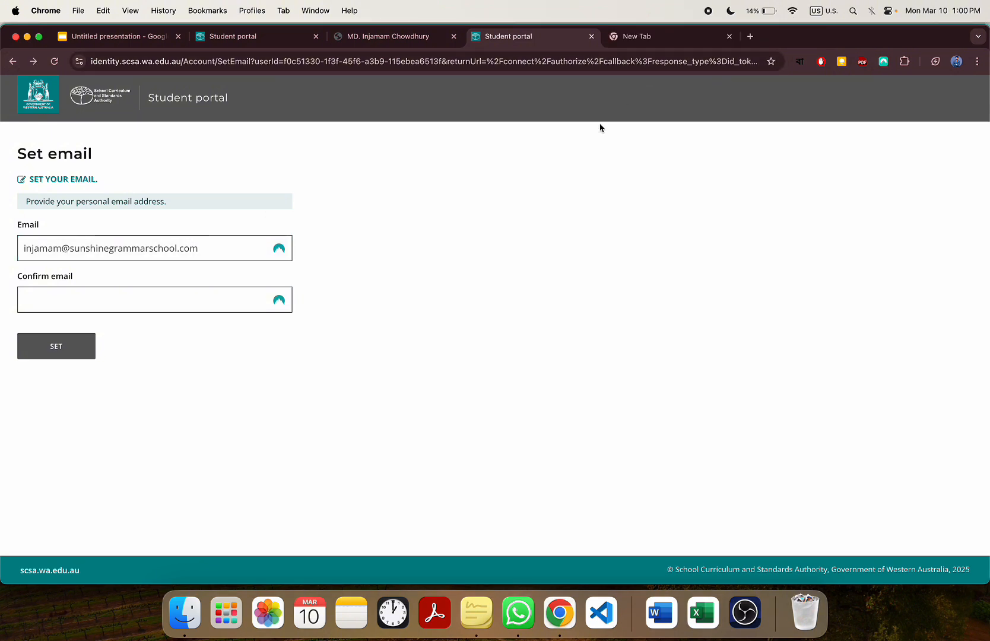
{"action": "left_click", "coordinate": [206, 248]}
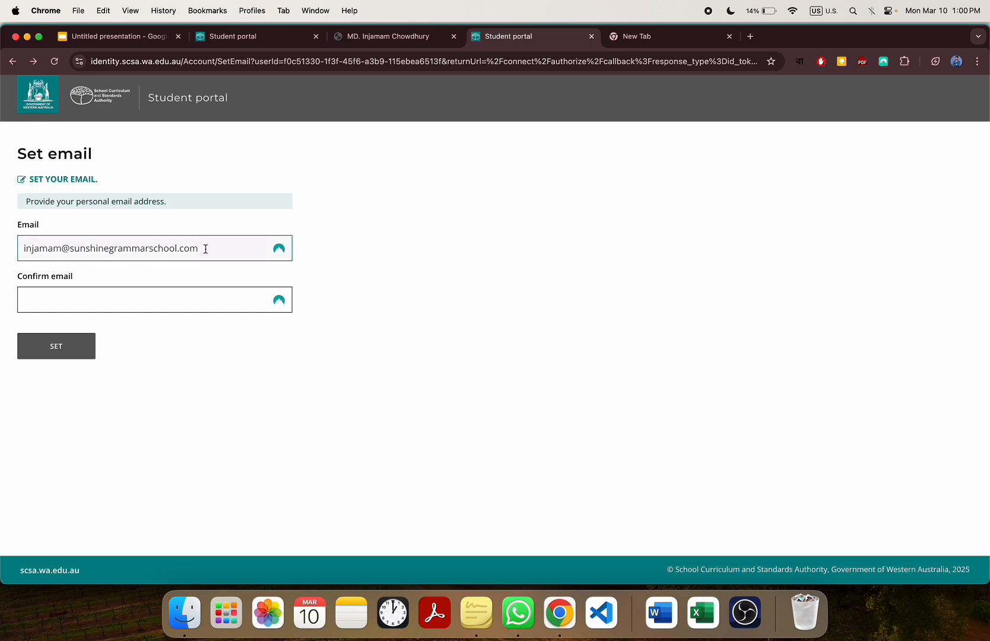
{"action": "left_click_drag", "start_coordinate": [213, 249], "coordinate": [2, 243]}
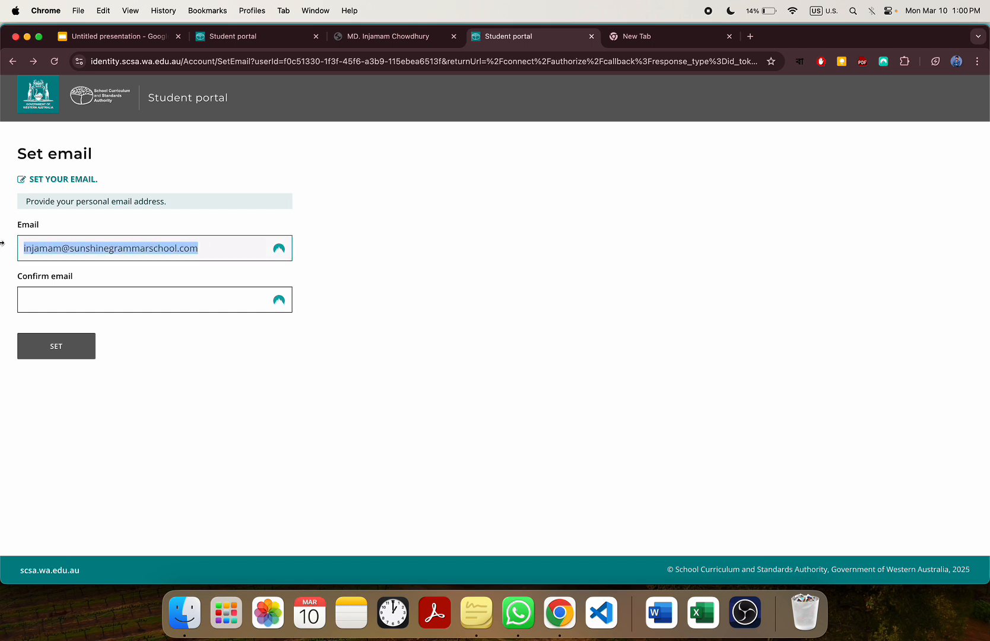
{"action": "key", "text": "super+v"}
{"action": "left_click", "coordinate": [99, 289]}
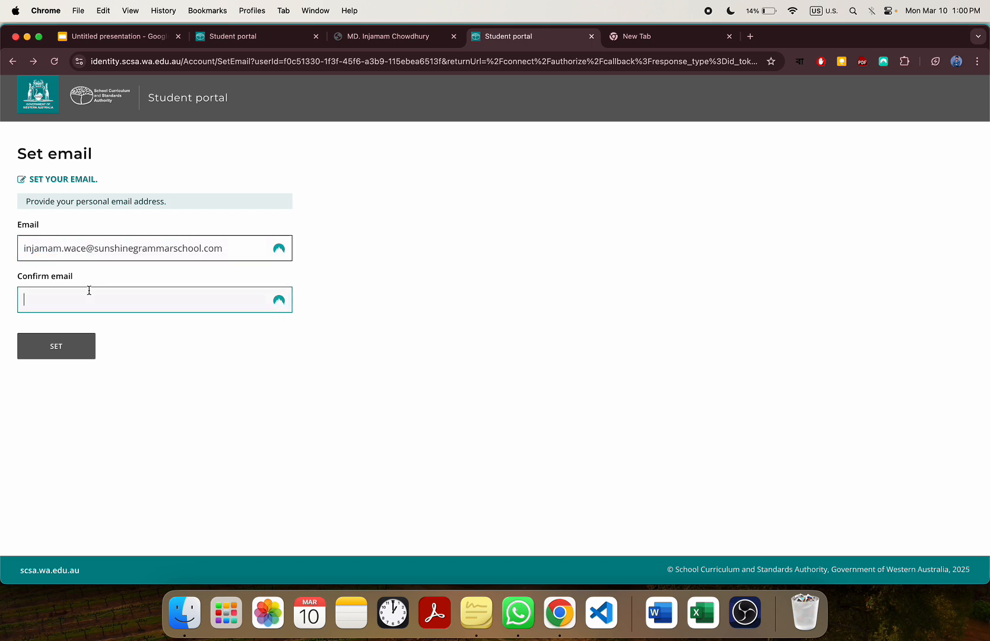
{"action": "key", "text": "super+v"}
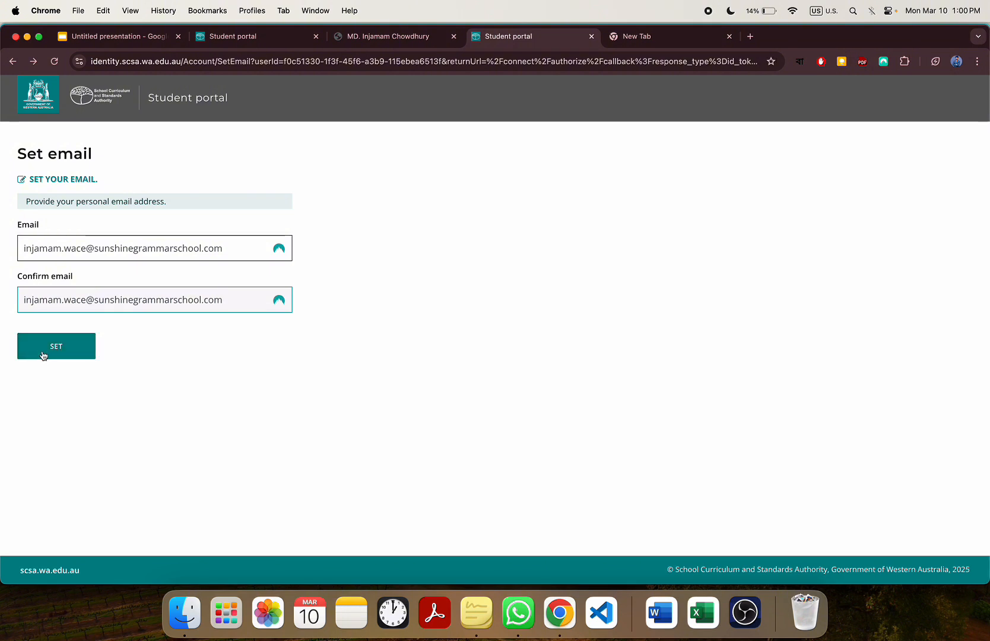
{"action": "left_click", "coordinate": [43, 354]}
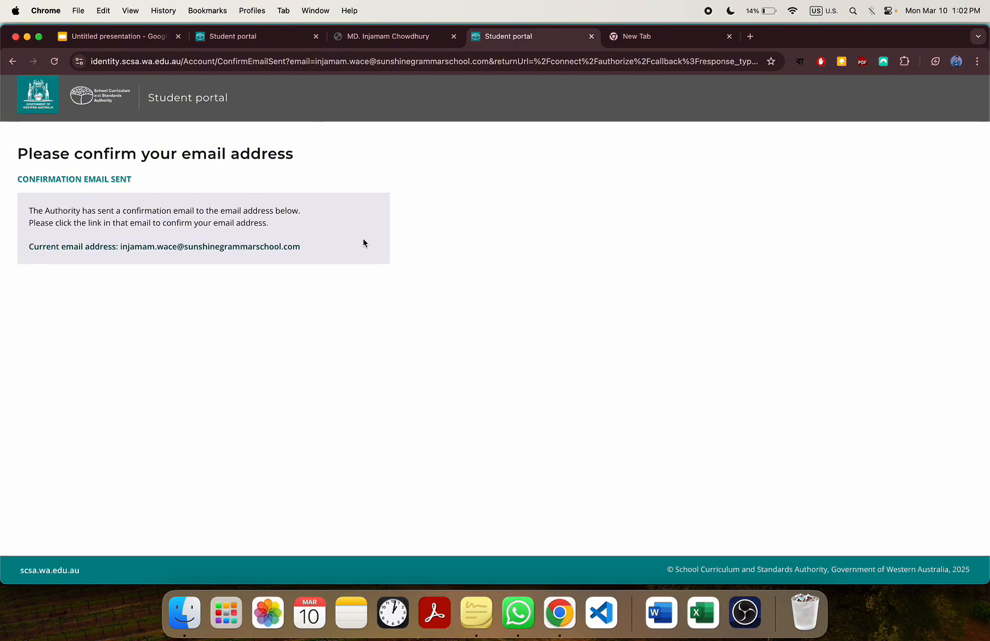
Step: Switch to another Chrome profile and the student's Google account, then open Gmail
{"action": "left_click", "coordinate": [955, 61]}
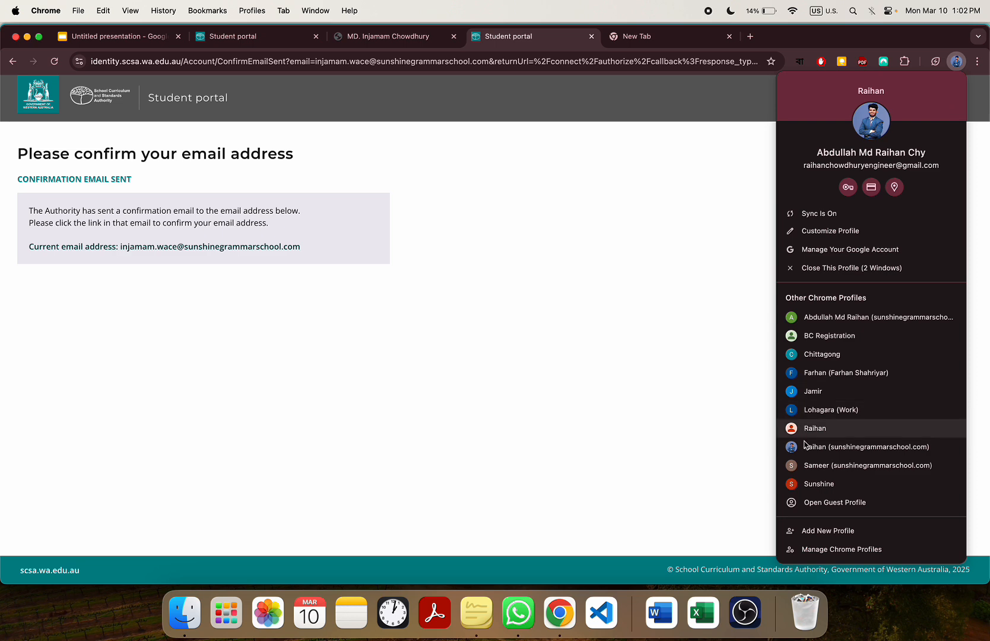
{"action": "left_click", "coordinate": [811, 464]}
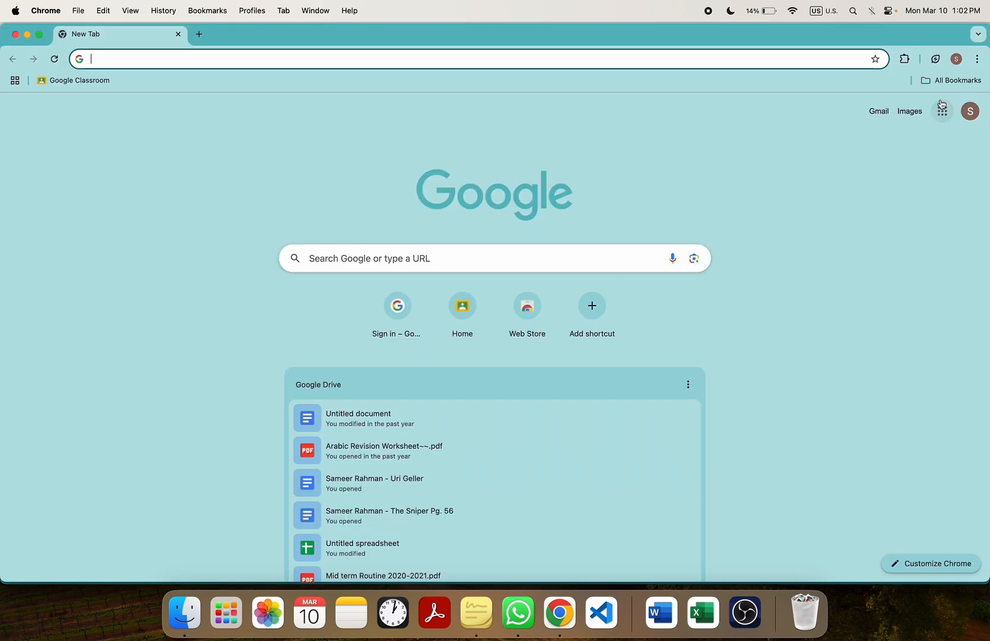
{"action": "left_click", "coordinate": [969, 113]}
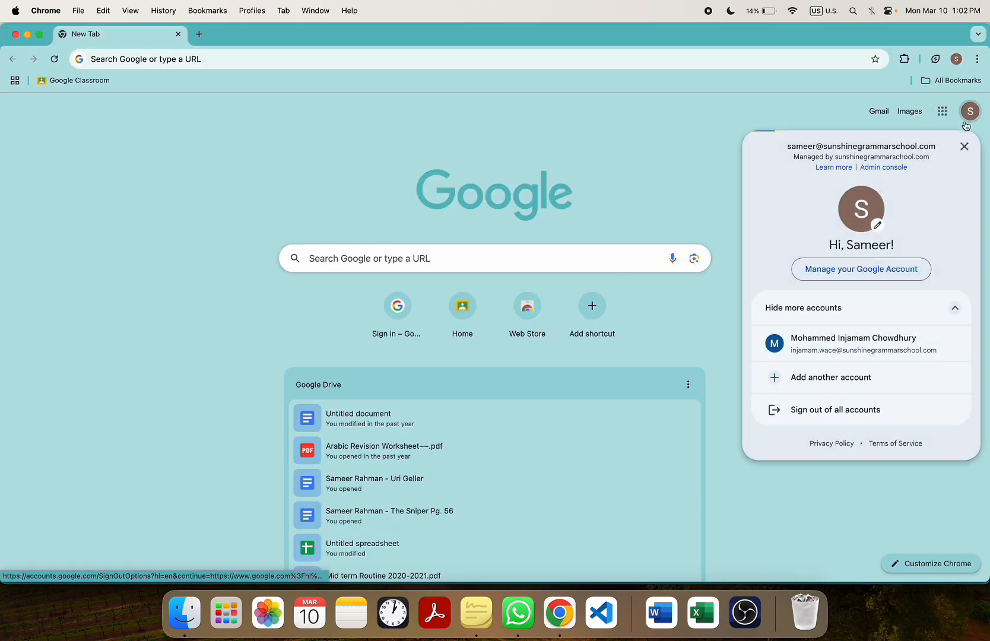
{"action": "left_click", "coordinate": [804, 350]}
{"action": "left_click", "coordinate": [842, 91]}
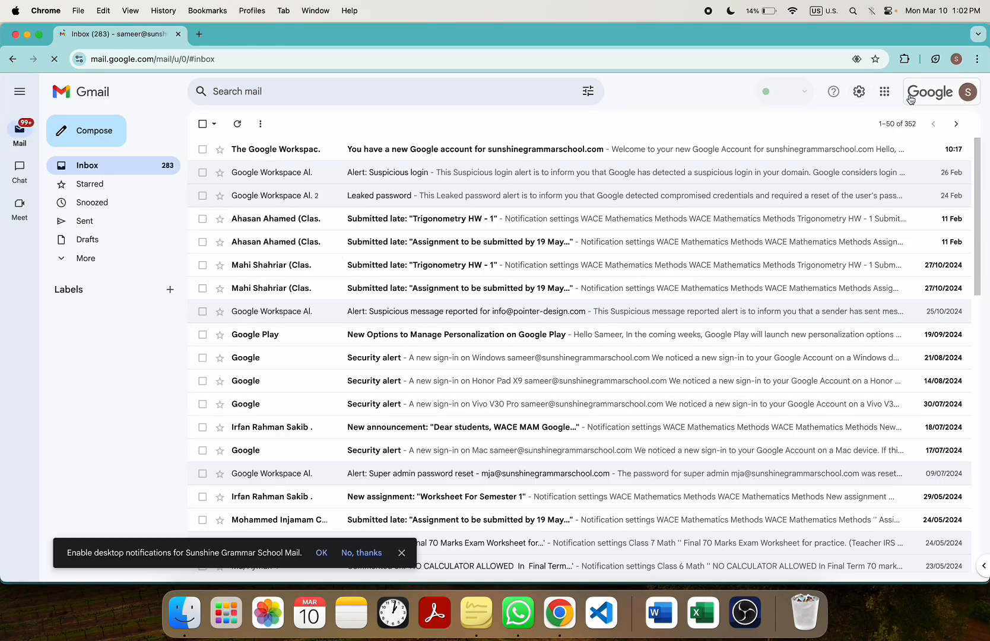
Step: Select the student's inbox, open 'SCSA - Confirm your email' and follow its confirmation link
{"action": "left_click", "coordinate": [968, 92]}
{"action": "left_click", "coordinate": [807, 325]}
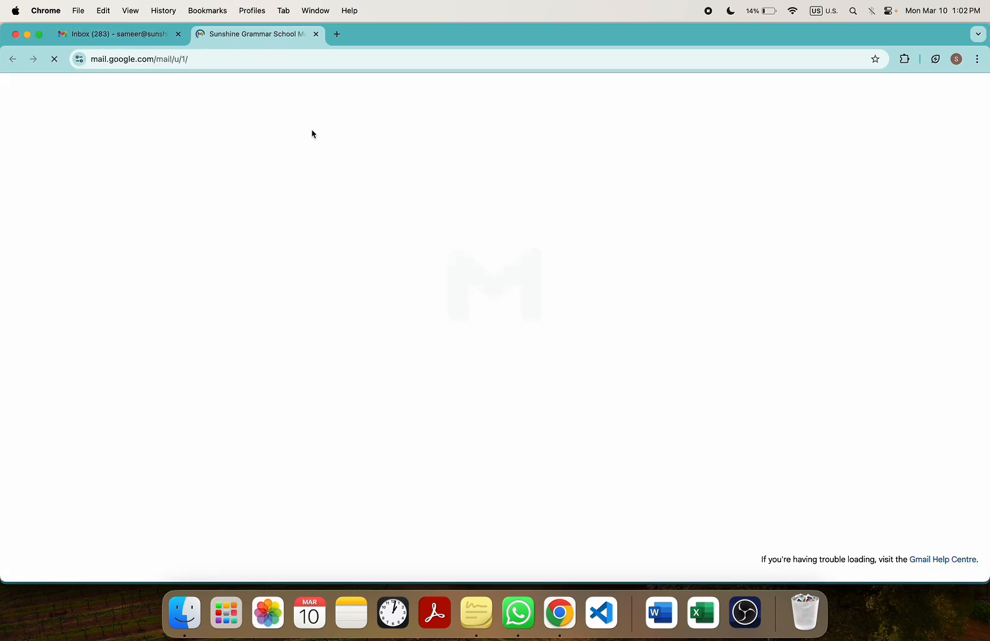
{"action": "left_click", "coordinate": [178, 33]}
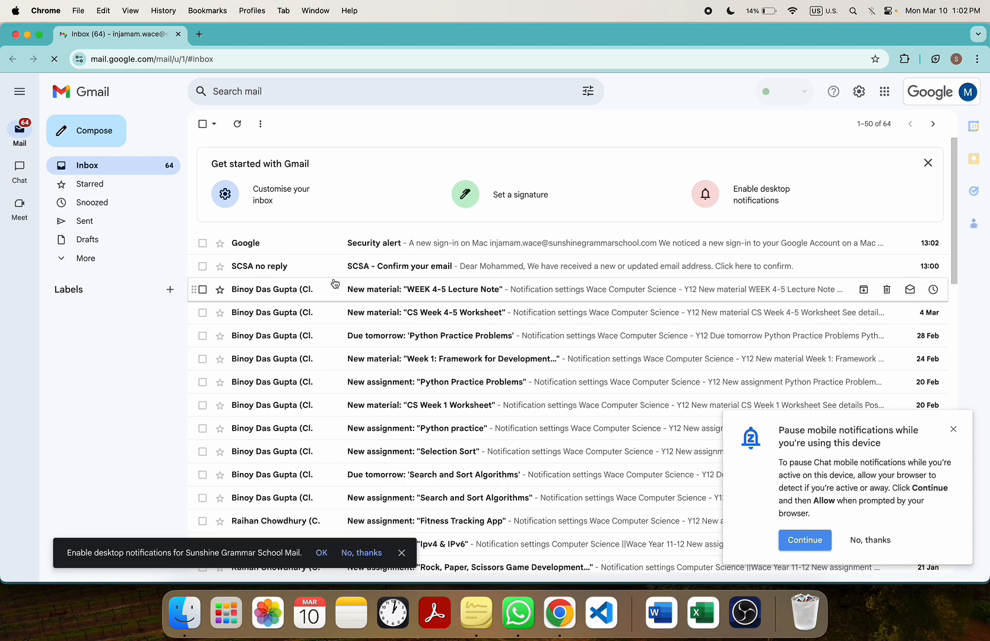
{"action": "left_click", "coordinate": [308, 265]}
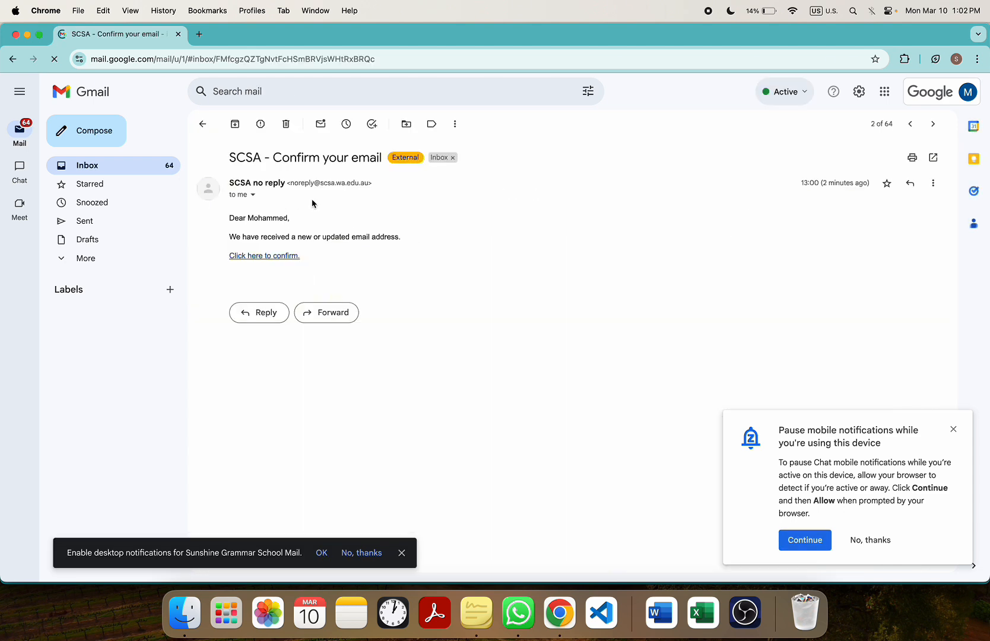
{"action": "left_click", "coordinate": [270, 259]}
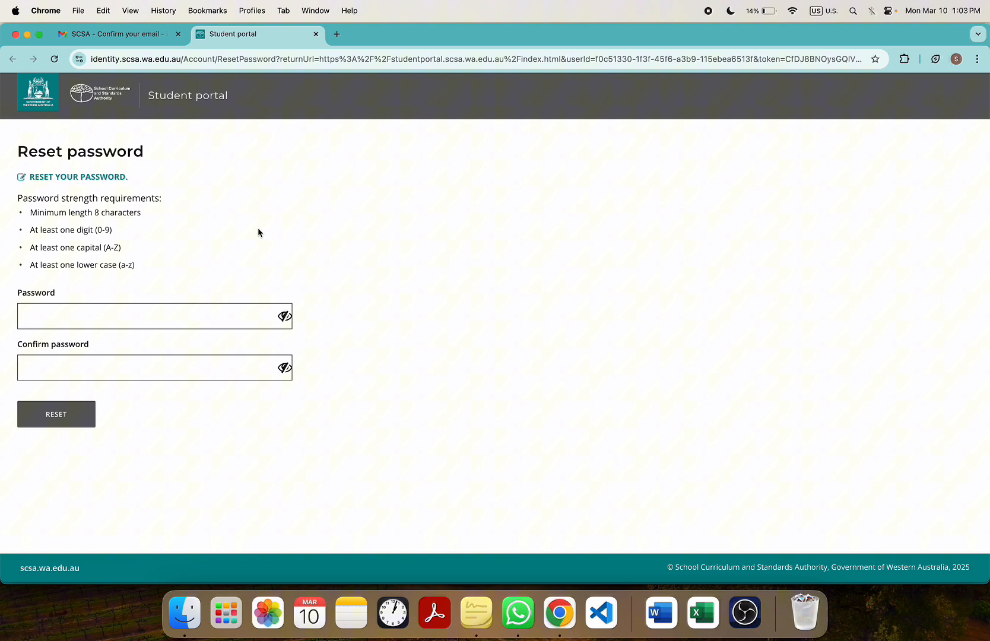
Step: Accept the suggested strong password and check both password fields with the eye icons
{"action": "left_click", "coordinate": [175, 306]}
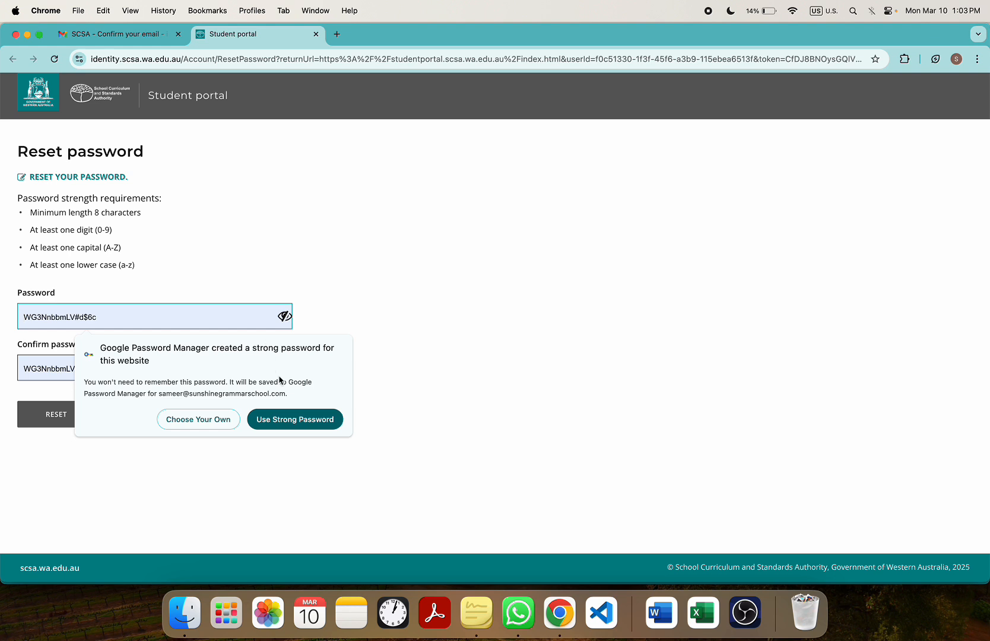
{"action": "left_click", "coordinate": [306, 420]}
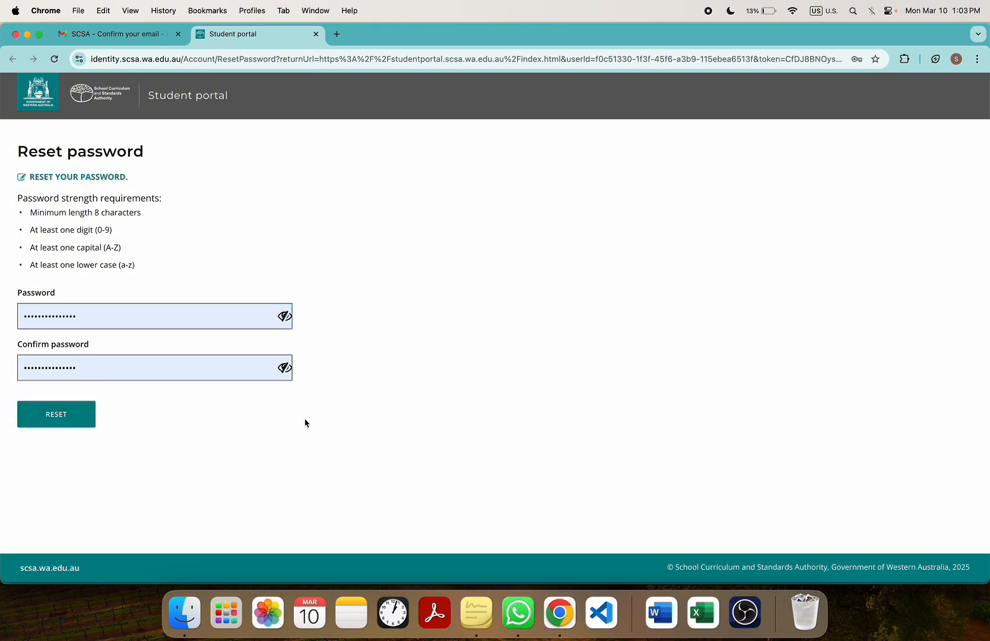
{"action": "left_click", "coordinate": [284, 316]}
{"action": "left_click", "coordinate": [285, 316]}
{"action": "left_click", "coordinate": [285, 368]}
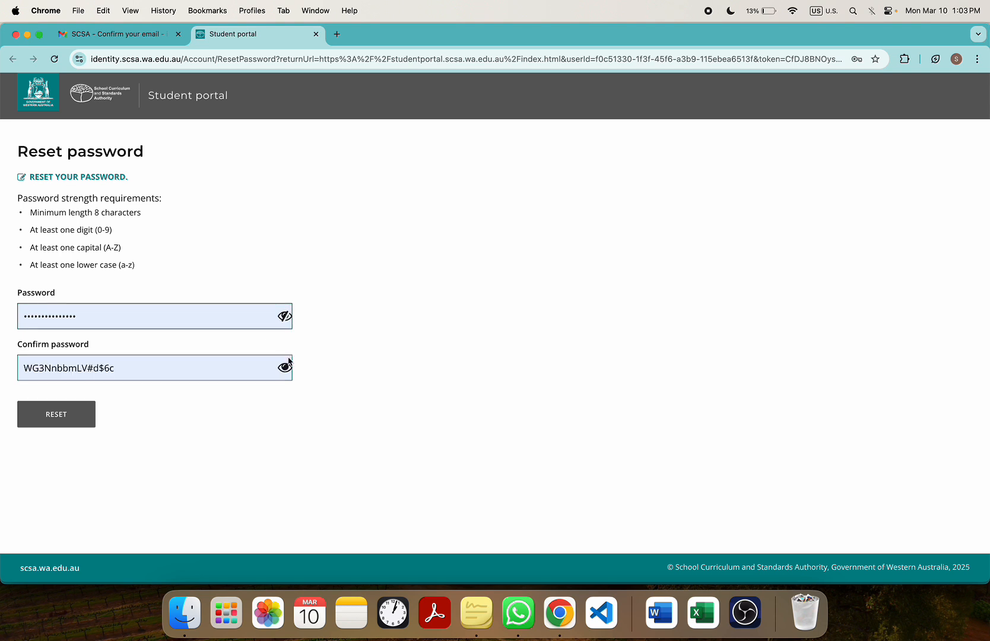
{"action": "left_click", "coordinate": [285, 367]}
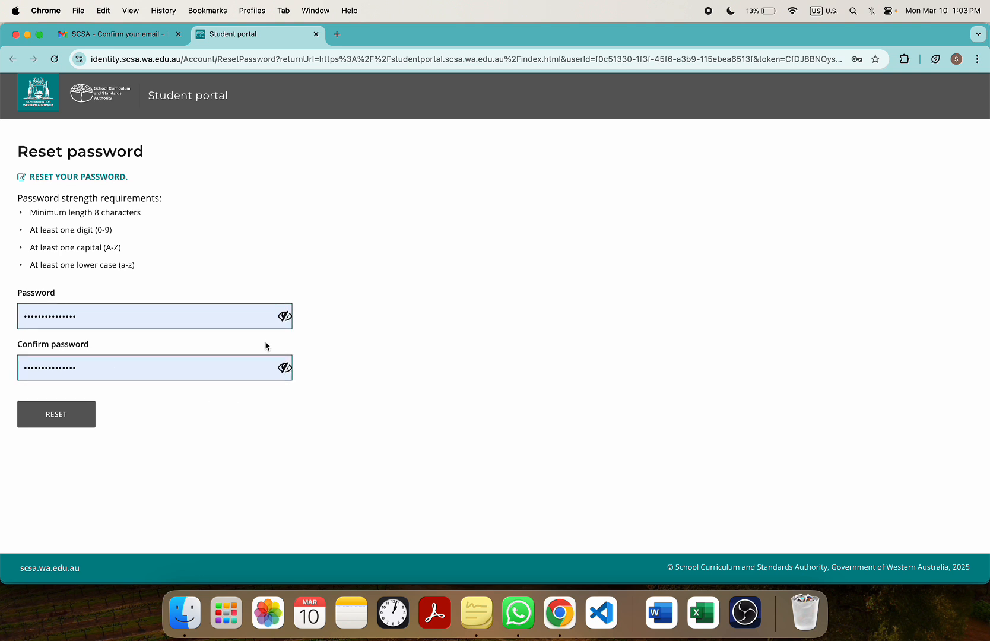
{"action": "left_click", "coordinate": [285, 315]}
{"action": "left_click", "coordinate": [283, 316]}
{"action": "left_click", "coordinate": [283, 315]}
Step: Copy the new password, reset it, and add a username to the saved password
{"action": "left_click_drag", "start_coordinate": [176, 314], "coordinate": [12, 321]}
{"action": "key", "text": "super+c"}
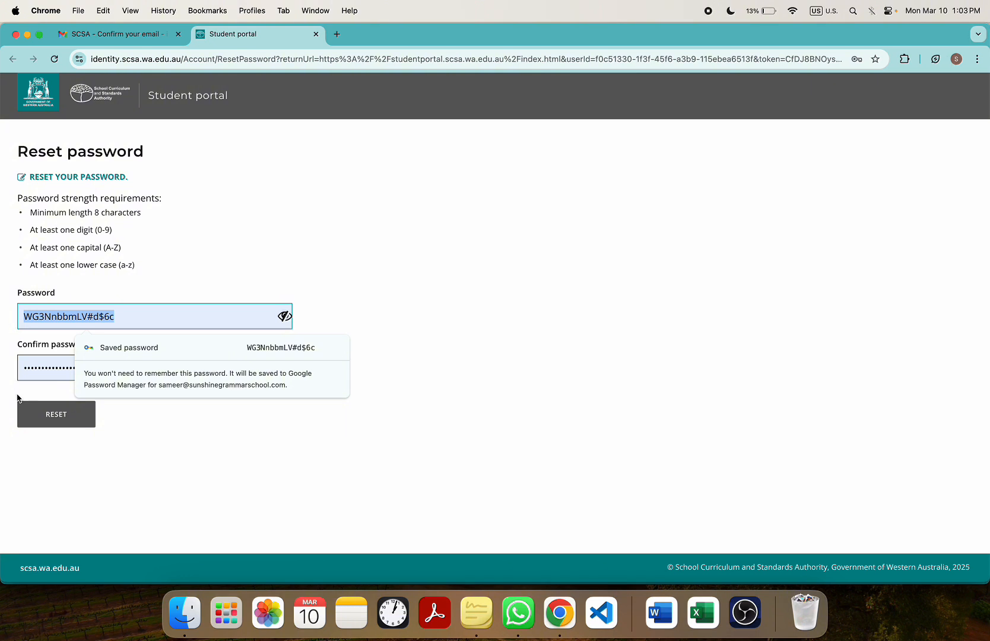
{"action": "left_click", "coordinate": [22, 422]}
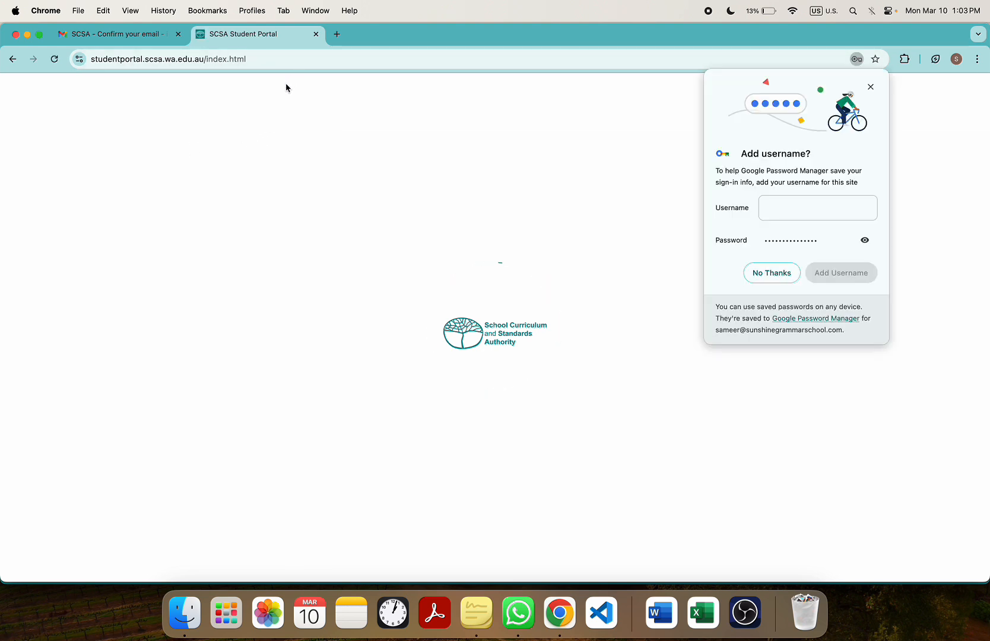
{"action": "left_click", "coordinate": [785, 207]}
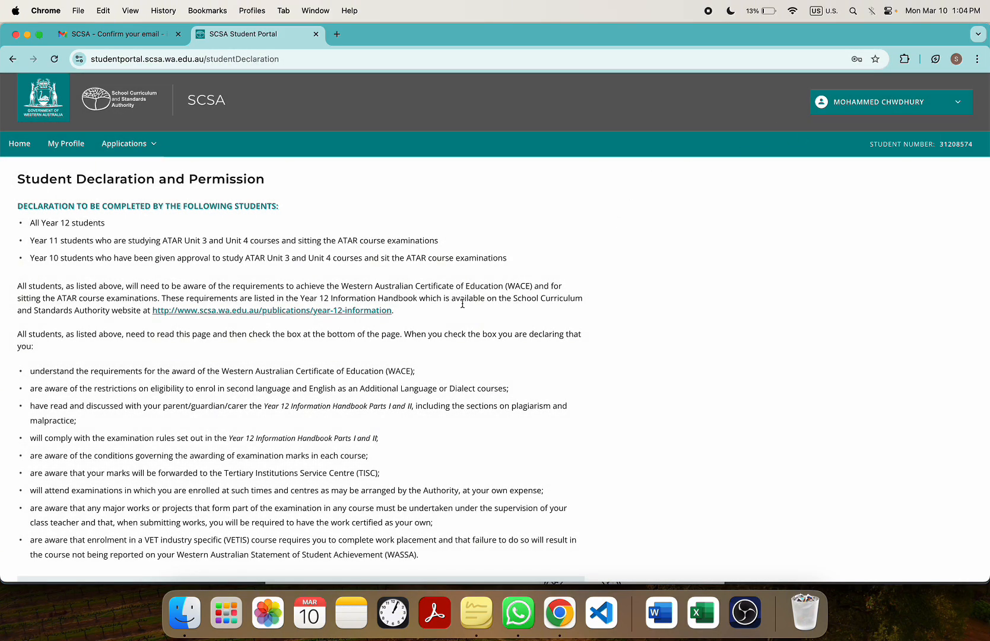
Step: Agree to the student declaration, answer yes to all four permissions, and submit
{"action": "scroll", "coordinate": [462, 303], "scroll_direction": "down", "scroll_amount": 5}
{"action": "left_click", "coordinate": [36, 449]}
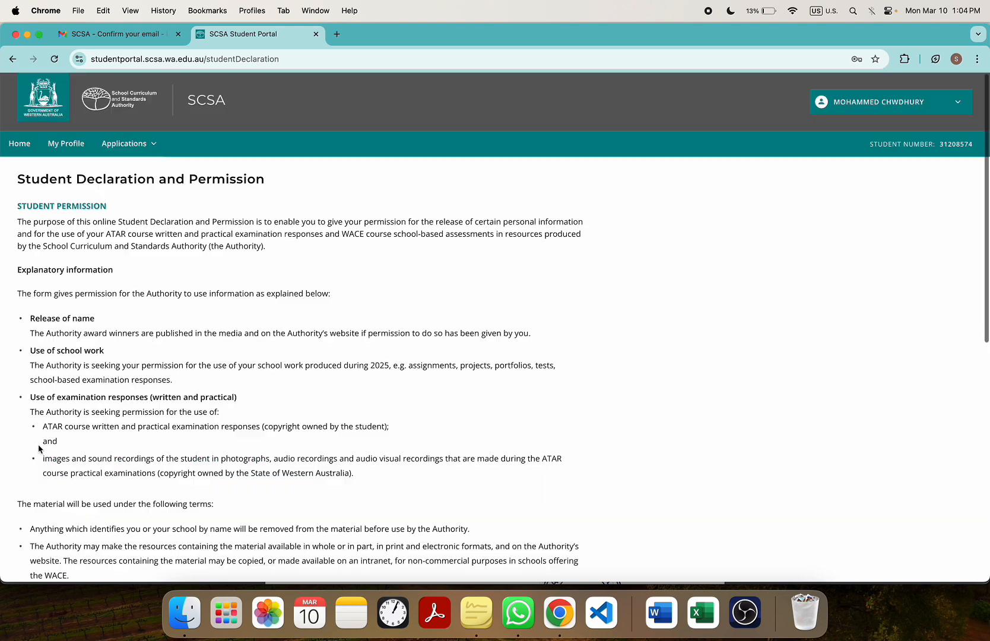
{"action": "scroll", "coordinate": [190, 442], "scroll_direction": "down", "scroll_amount": 10}
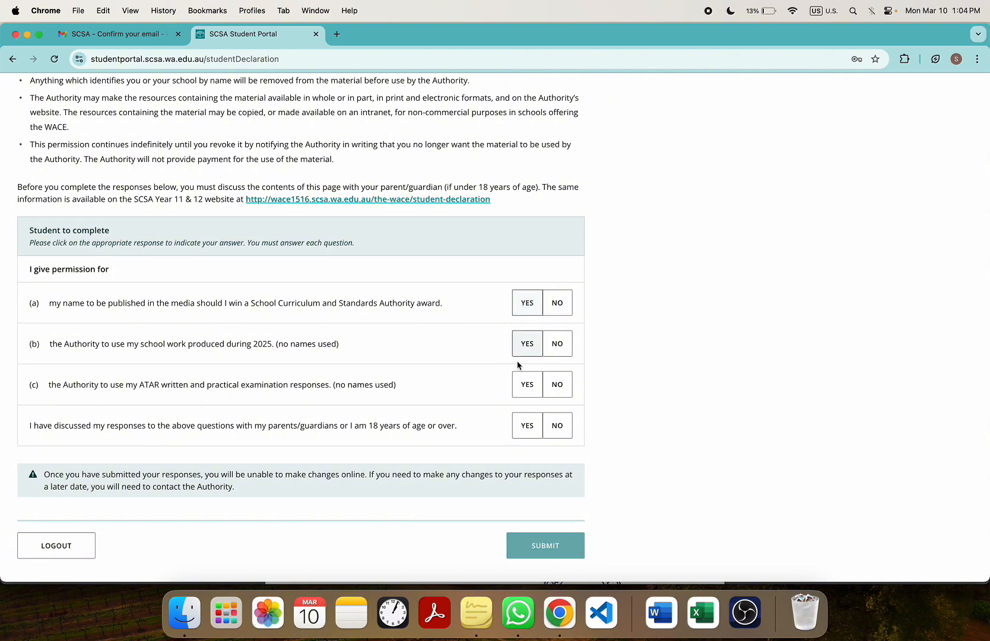
{"action": "left_click", "coordinate": [536, 298]}
{"action": "left_click", "coordinate": [528, 342]}
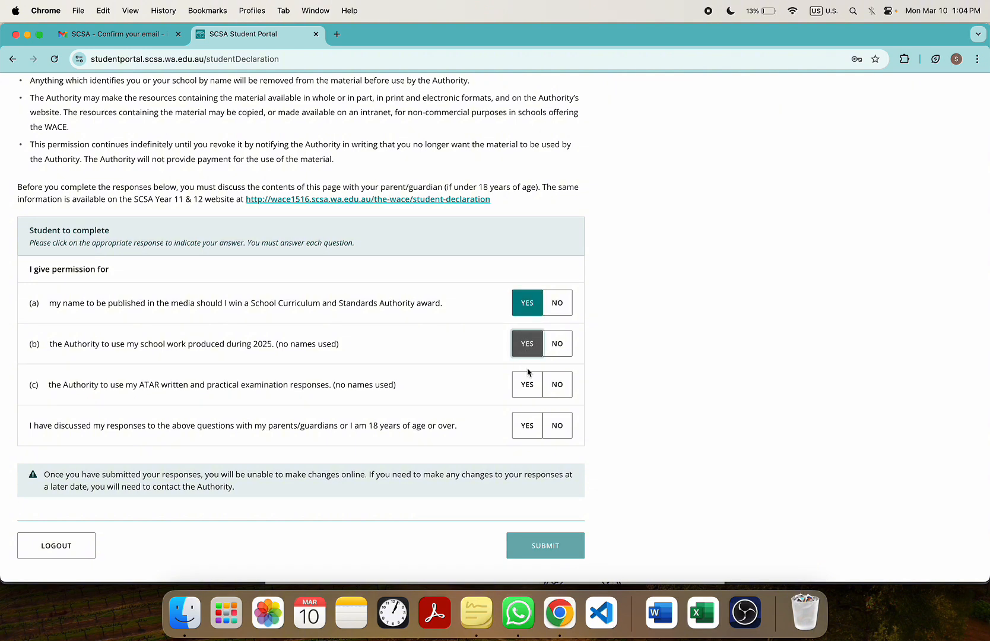
{"action": "left_click", "coordinate": [530, 387]}
{"action": "left_click", "coordinate": [528, 425]}
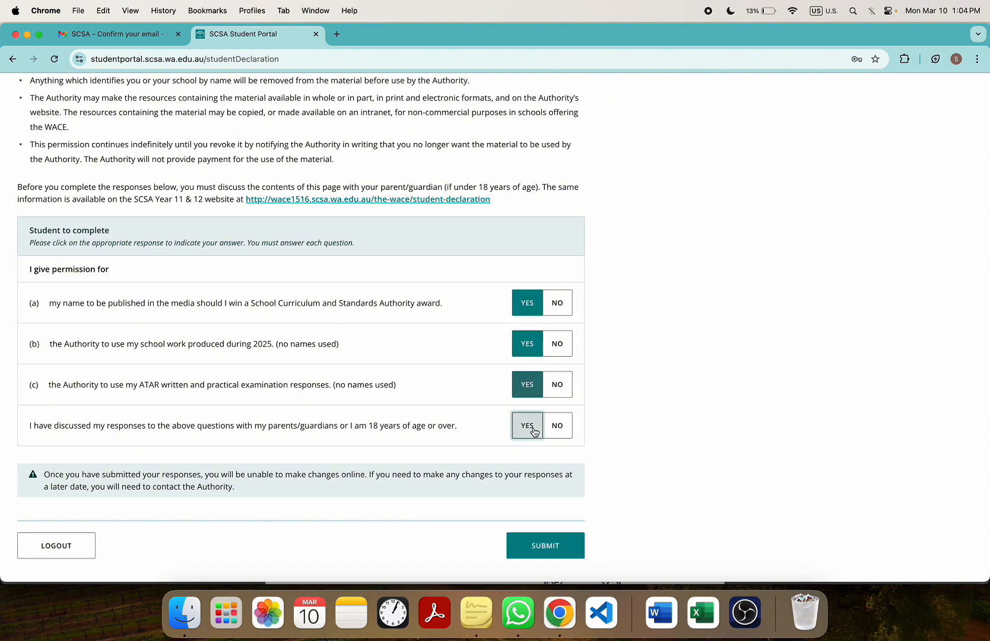
{"action": "left_click", "coordinate": [550, 542]}
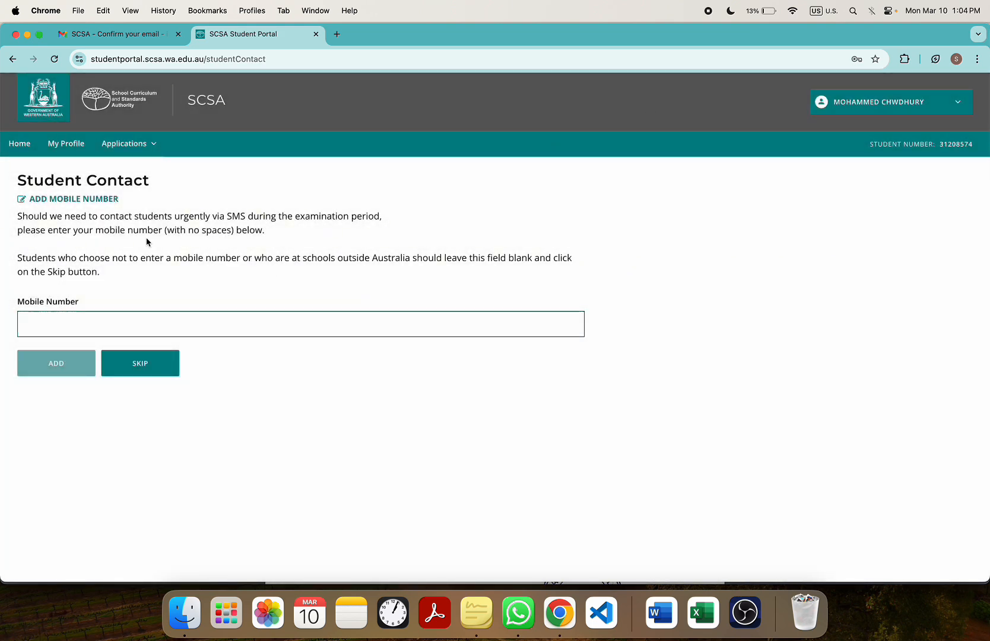
Step: Leave the mobile number blank and skip to the portal home page
{"action": "left_click", "coordinate": [63, 331]}
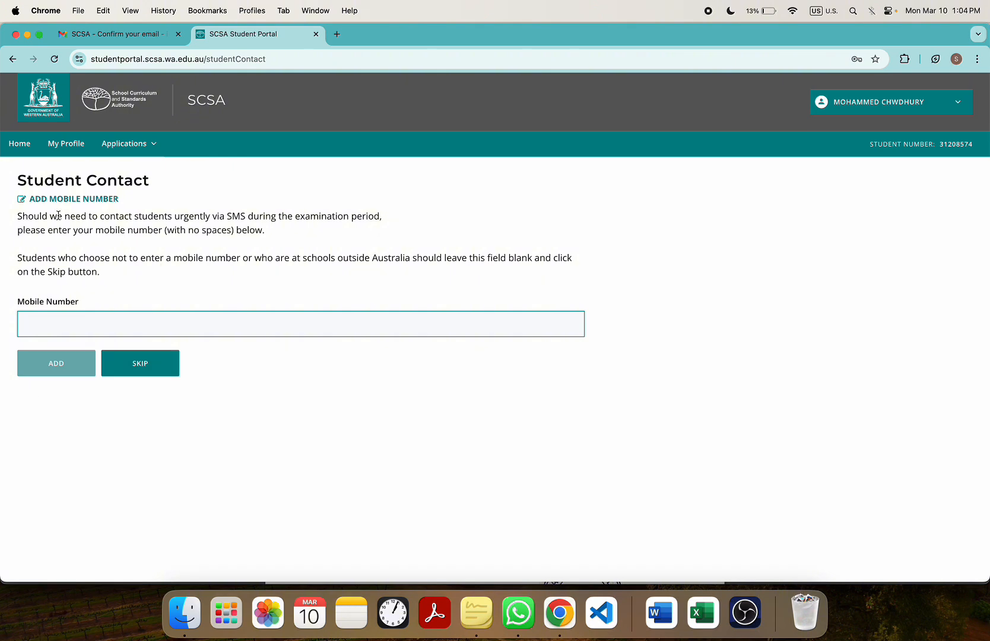
{"action": "left_click", "coordinate": [135, 369]}
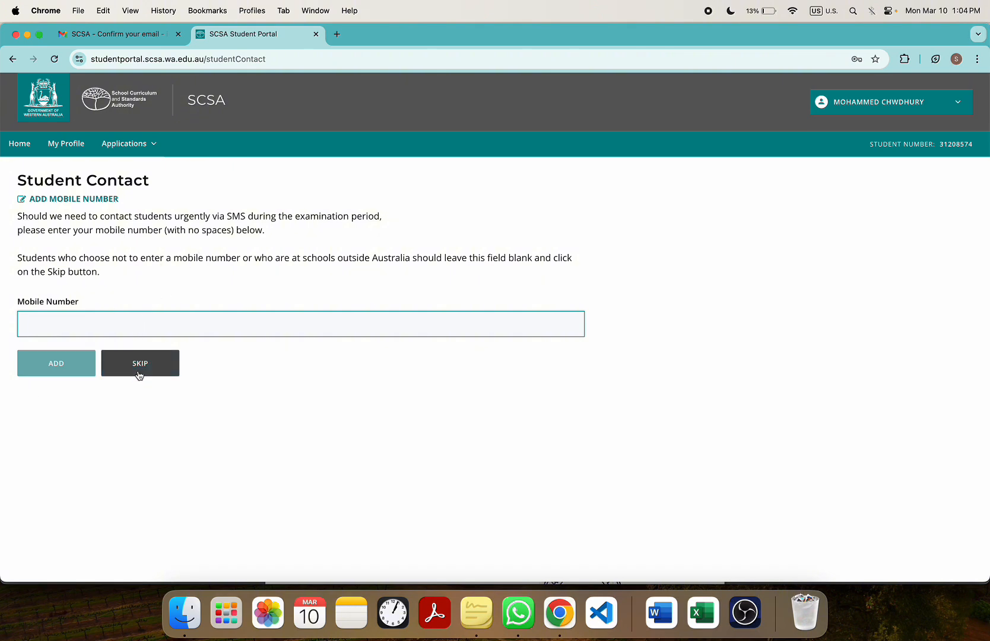
{"action": "left_click", "coordinate": [139, 372]}
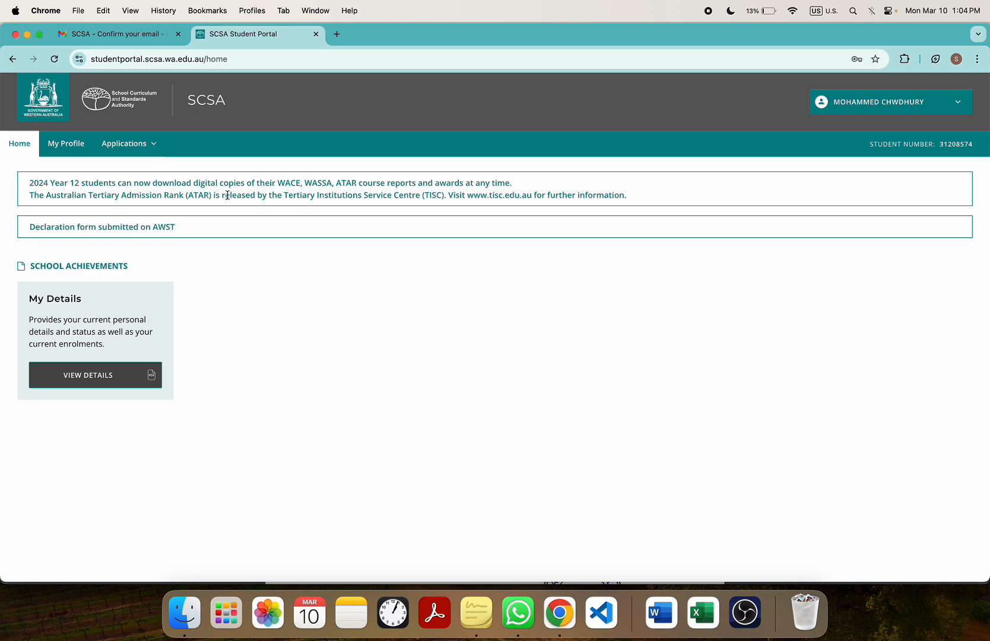
Step: Open and close the account menu a few times, then open the Applications menu
{"action": "left_click", "coordinate": [905, 110]}
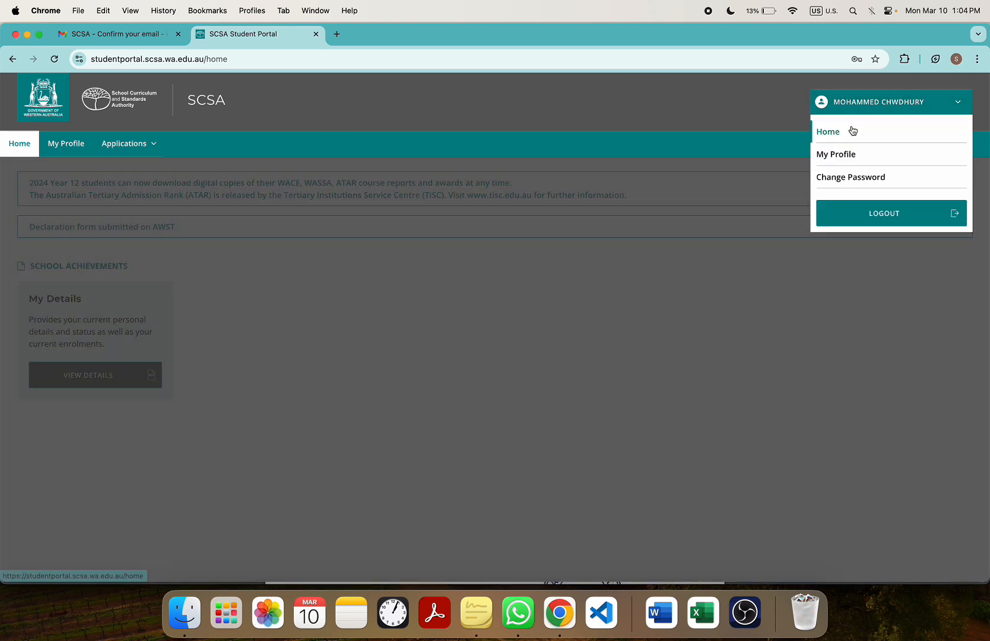
{"action": "left_click", "coordinate": [852, 133]}
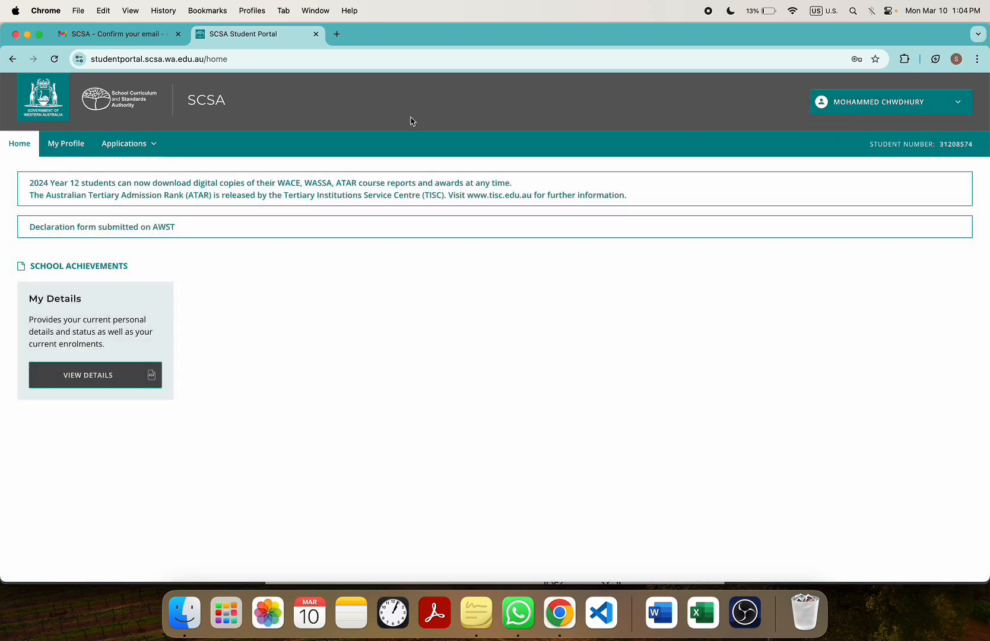
{"action": "left_click", "coordinate": [922, 107]}
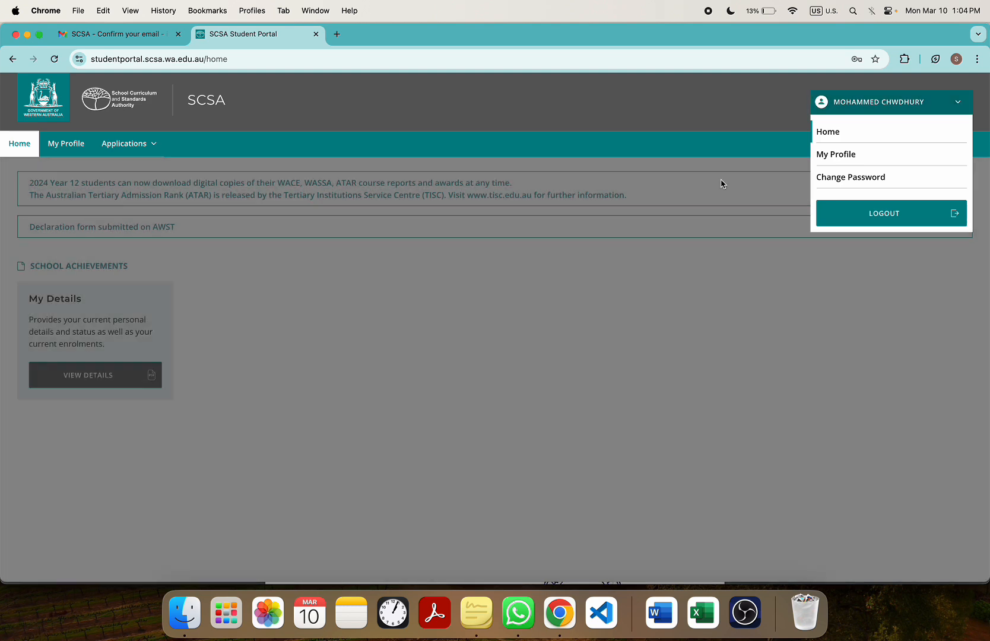
{"action": "left_click", "coordinate": [697, 130]}
{"action": "left_click", "coordinate": [890, 102]}
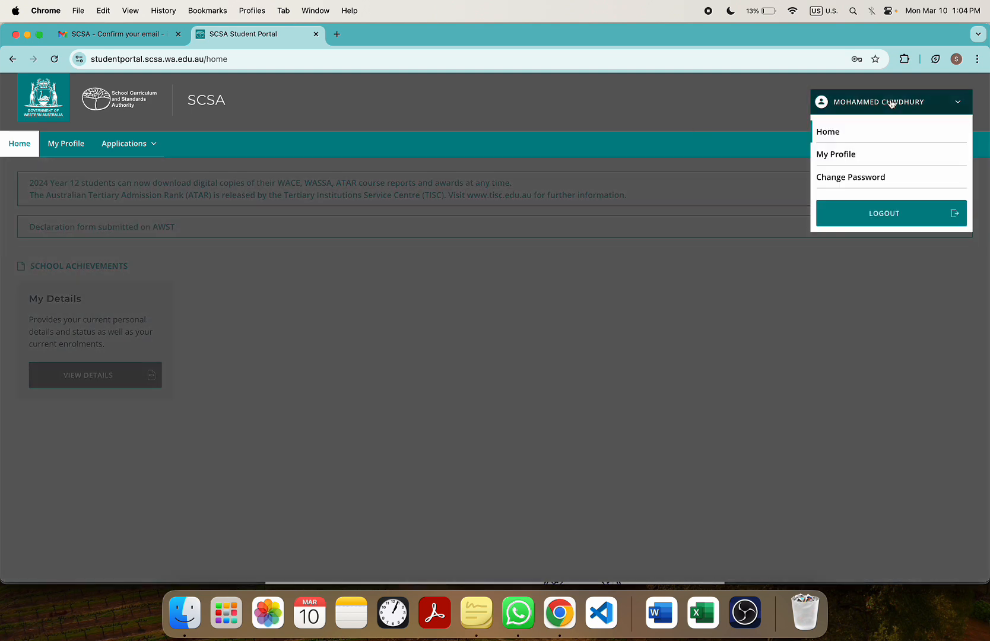
{"action": "left_click", "coordinate": [578, 117]}
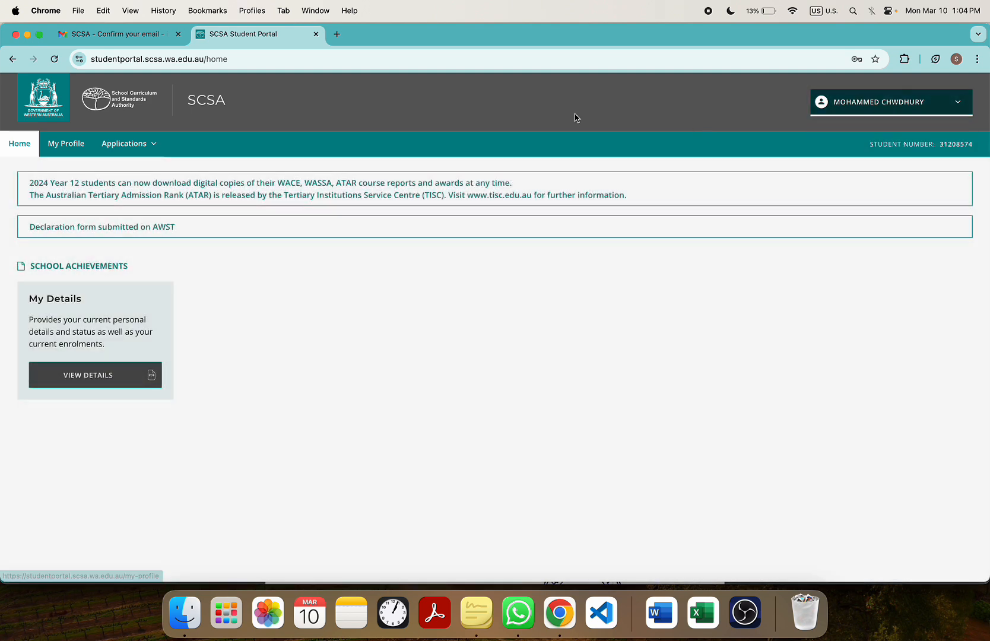
{"action": "left_click", "coordinate": [127, 148]}
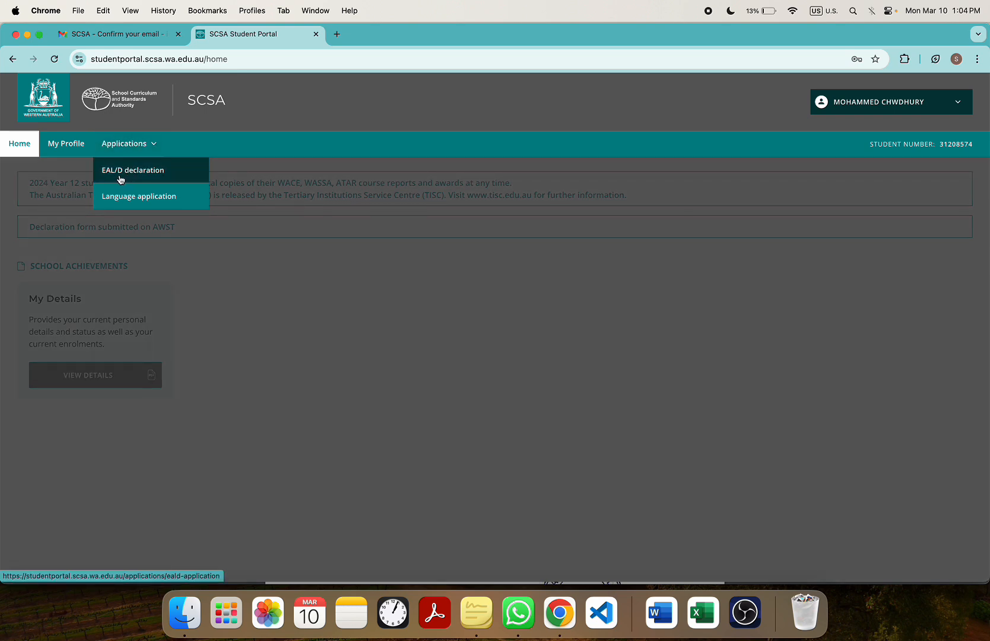
Step: Start the EAL/D declaration application and choose the verifying EAL/D teacher
{"action": "left_click", "coordinate": [120, 178]}
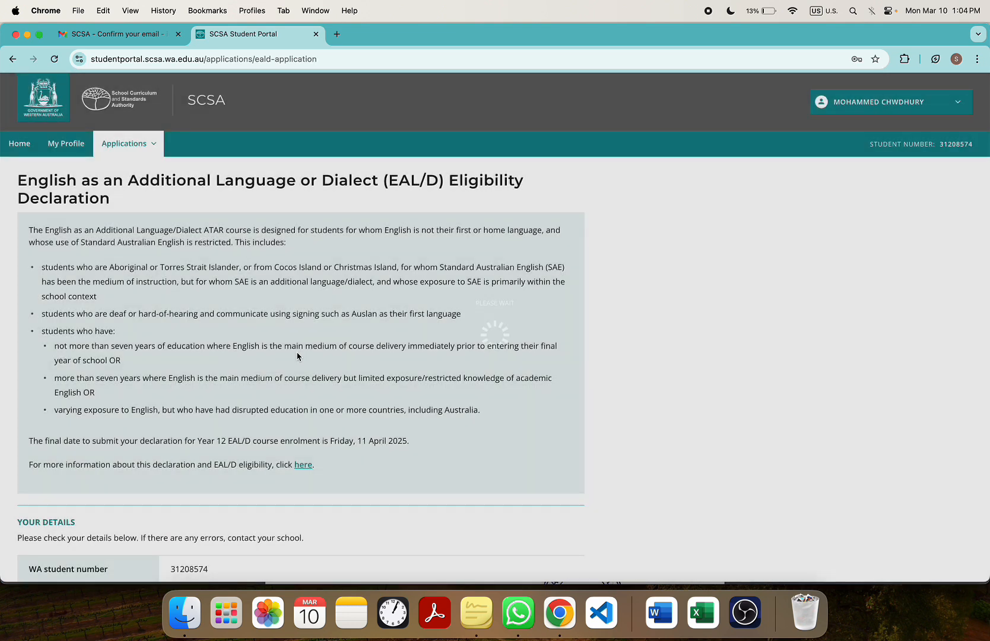
{"action": "scroll", "coordinate": [234, 392], "scroll_direction": "down", "scroll_amount": 10}
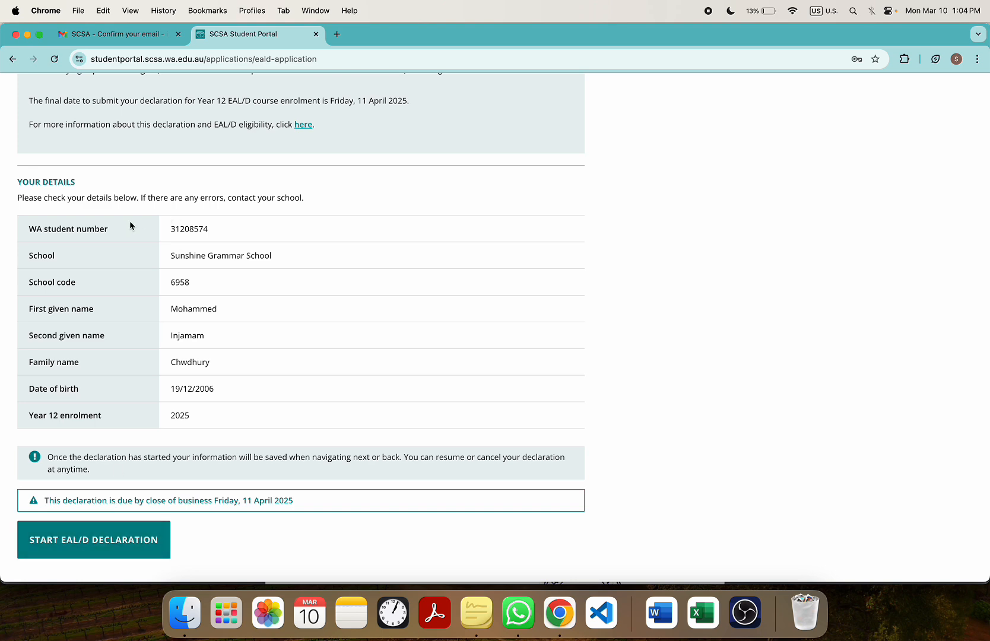
{"action": "left_click", "coordinate": [96, 544]}
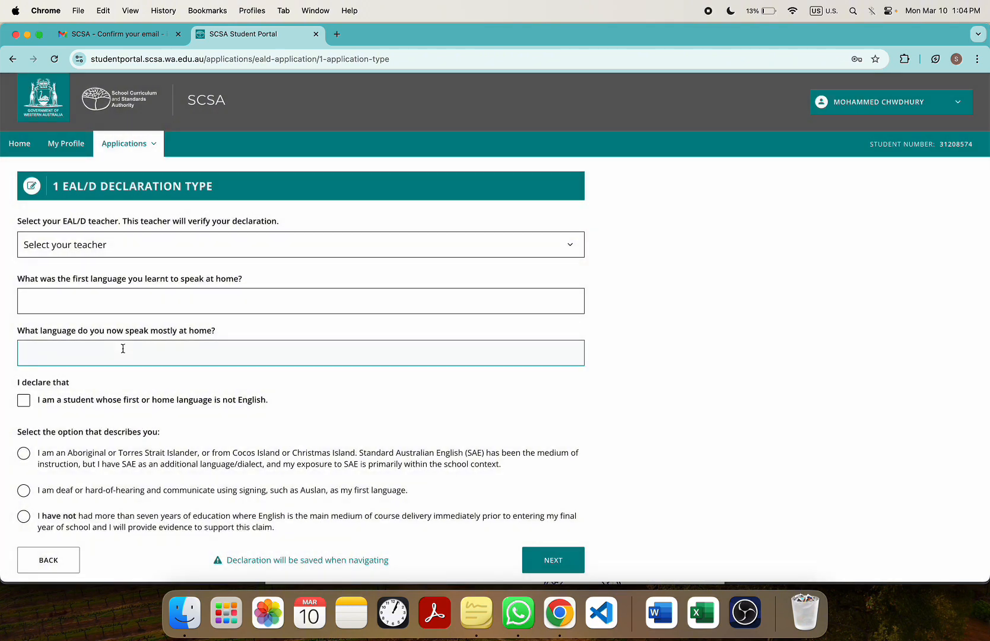
{"action": "left_click", "coordinate": [155, 247]}
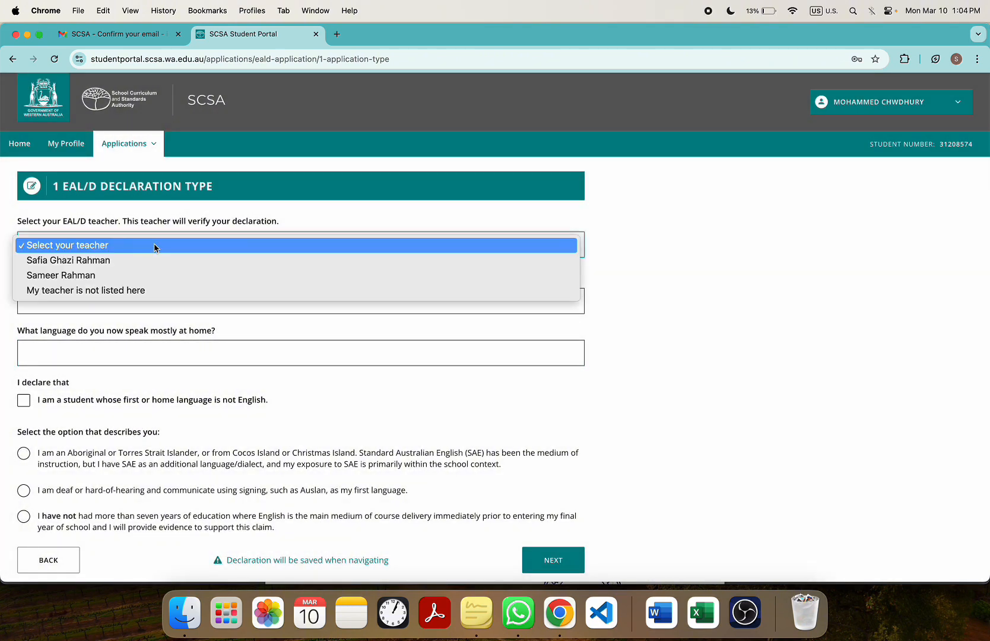
{"action": "left_click", "coordinate": [102, 245]}
{"action": "left_click", "coordinate": [121, 237]}
{"action": "left_click", "coordinate": [102, 261]}
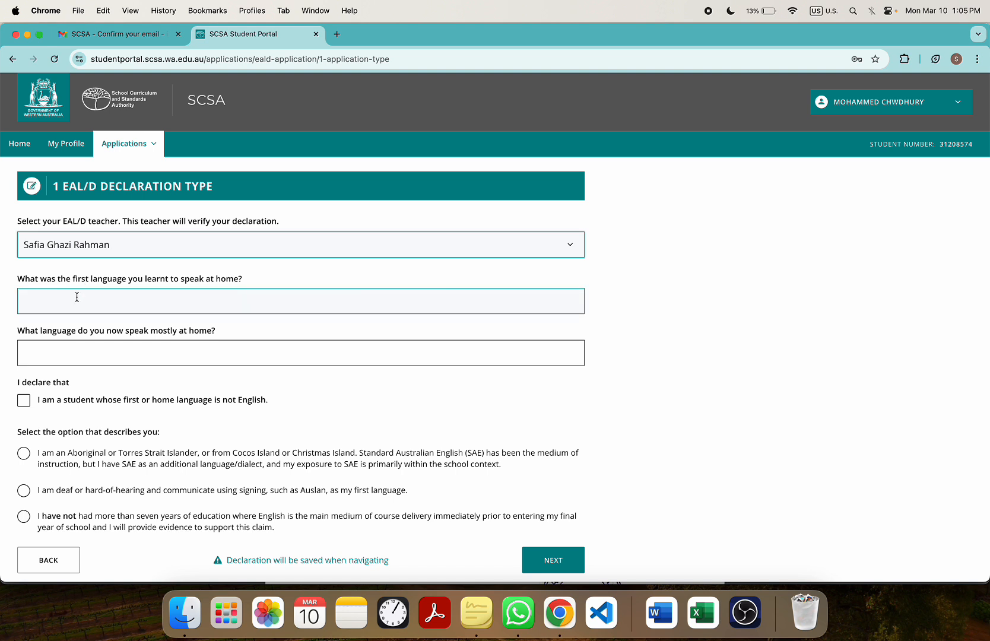
Step: Set both the first language and main home language to Bengali
{"action": "left_click", "coordinate": [76, 295]}
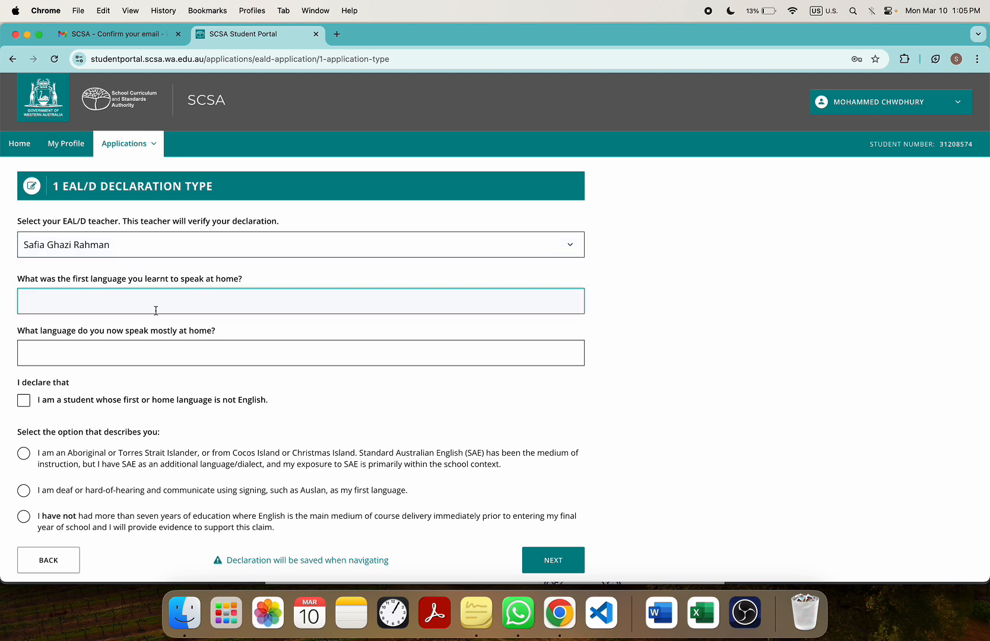
{"action": "type", "text": "Ben"}
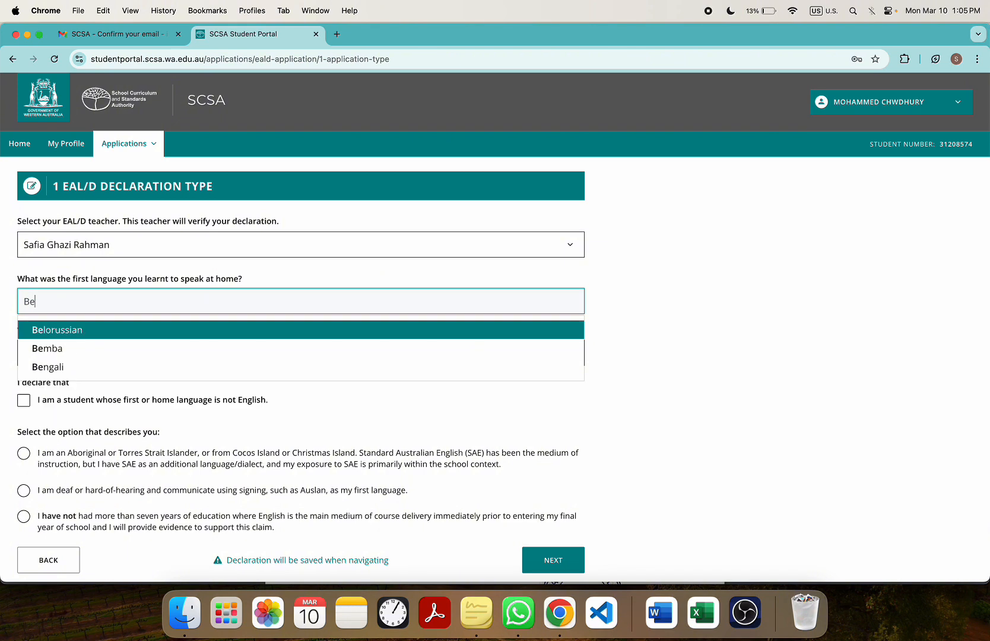
{"action": "left_click", "coordinate": [144, 331]}
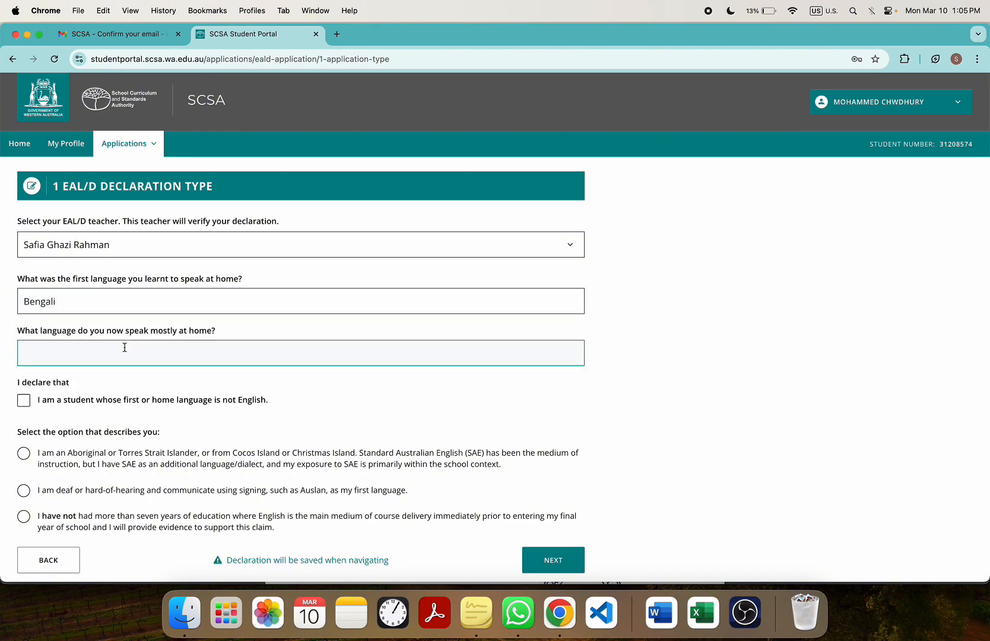
{"action": "type", "text": "Ben"}
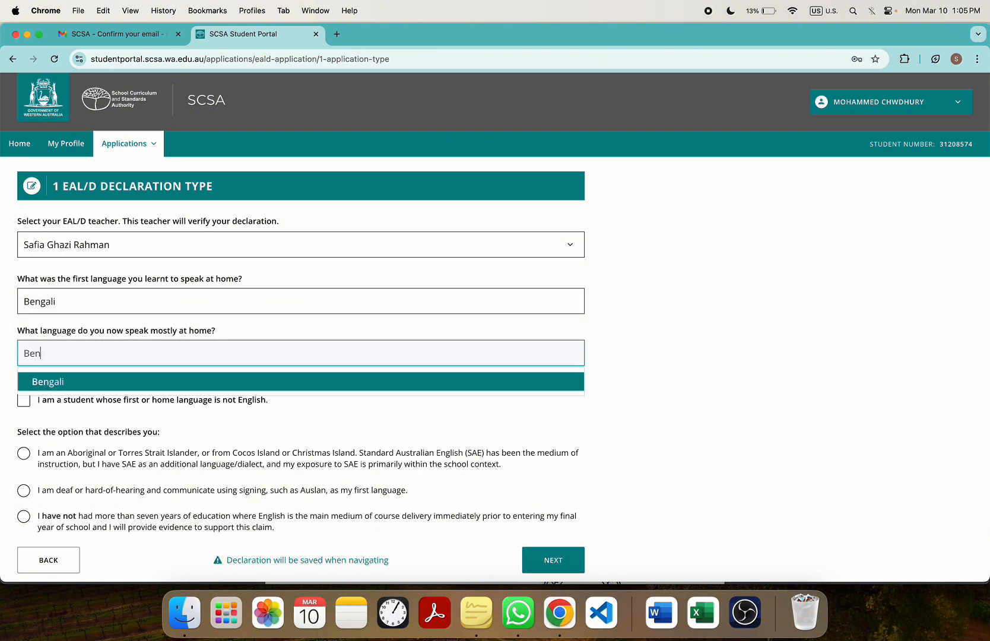
{"action": "left_click", "coordinate": [126, 379]}
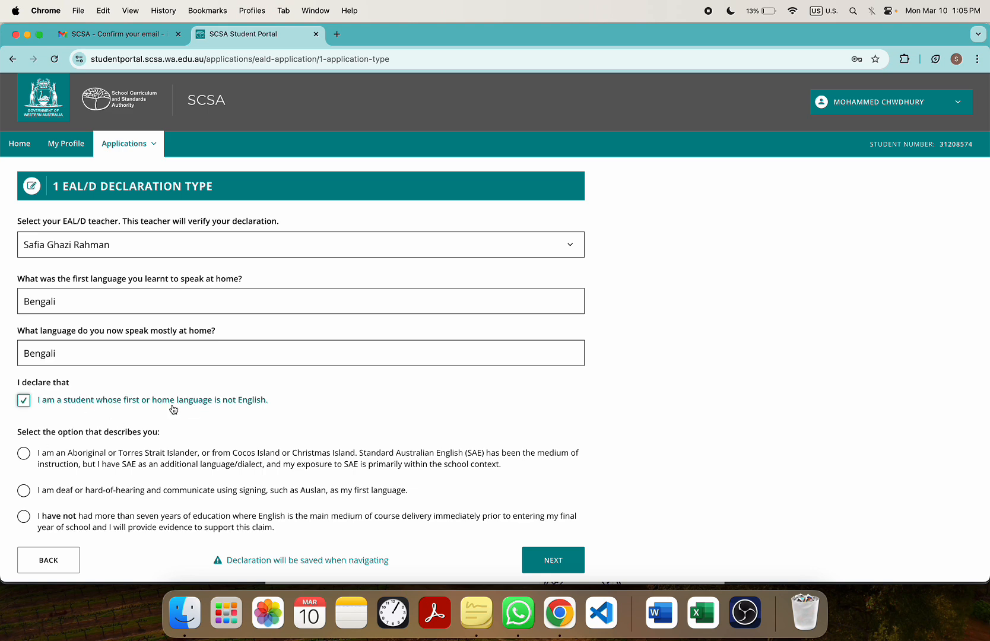
Step: Declare under seven years of English-medium schooling and continue to Supporting Information
{"action": "scroll", "coordinate": [172, 409], "scroll_direction": "down", "scroll_amount": 2}
{"action": "scroll", "coordinate": [173, 409], "scroll_direction": "down", "scroll_amount": 1}
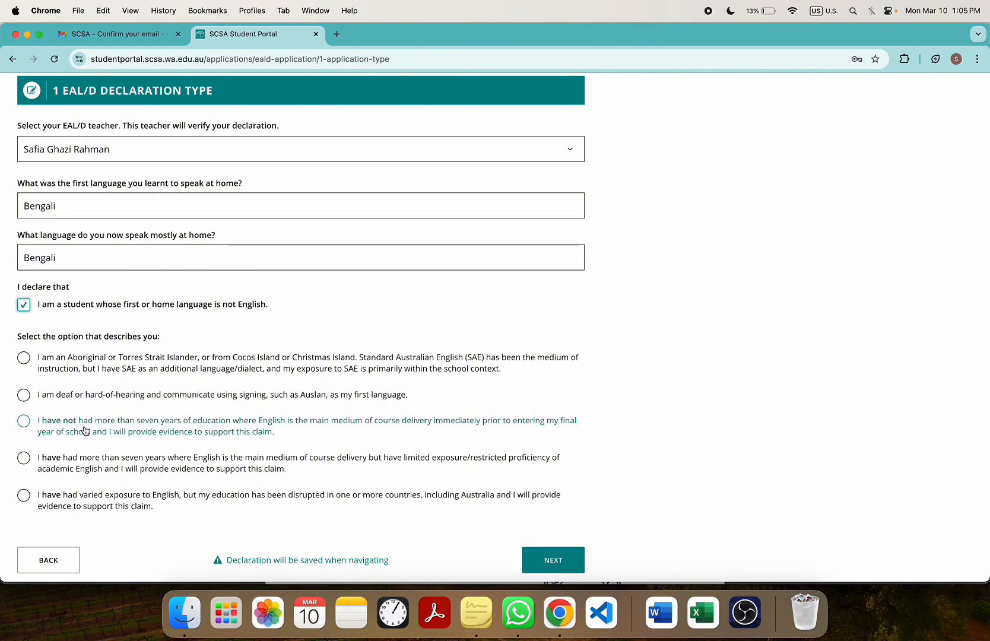
{"action": "left_click", "coordinate": [36, 420]}
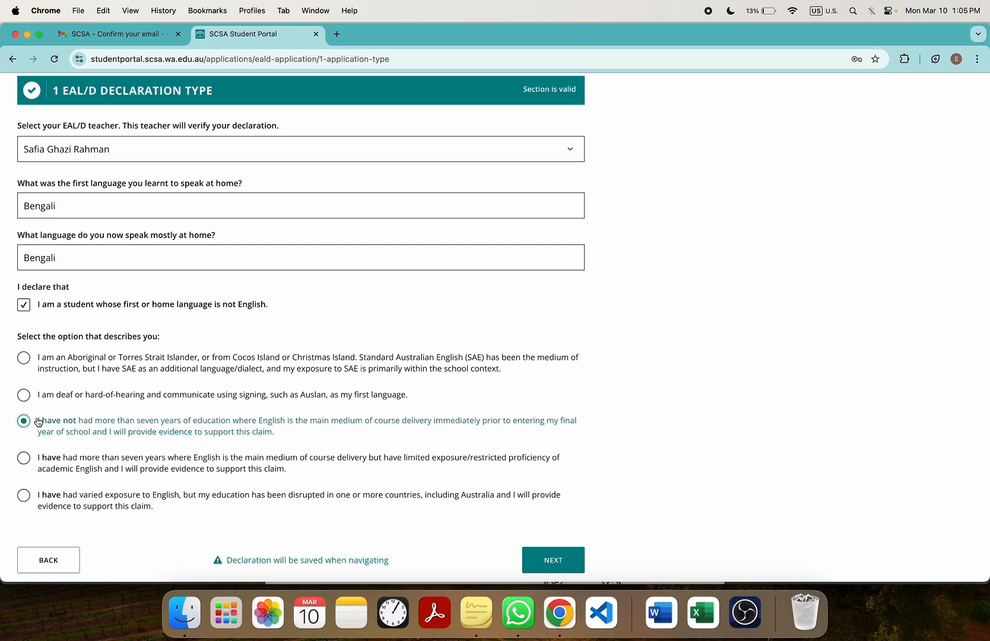
{"action": "scroll", "coordinate": [549, 561], "scroll_direction": "down", "scroll_amount": 1}
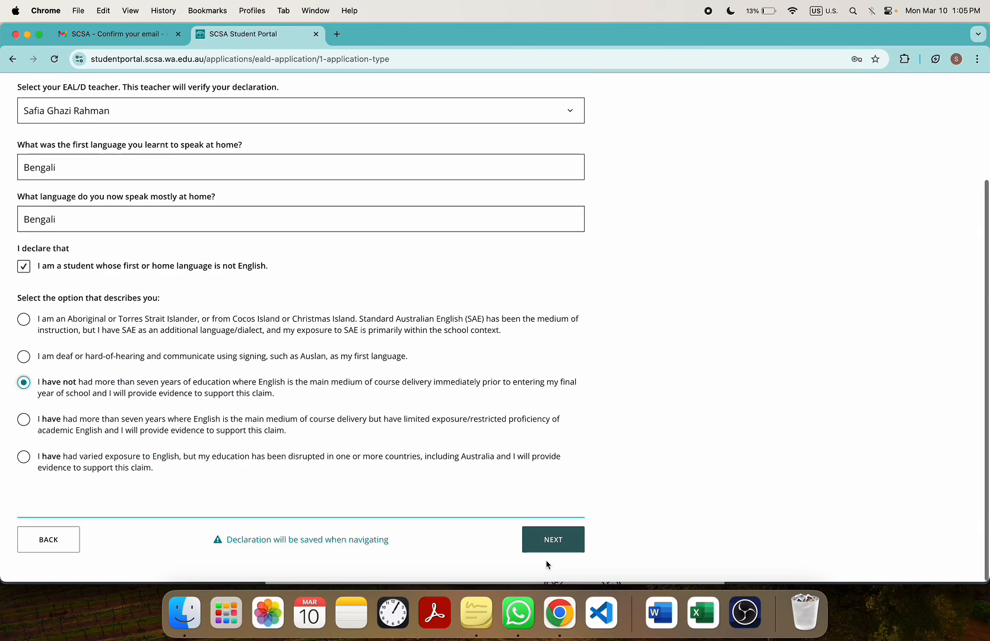
{"action": "left_click", "coordinate": [553, 540]}
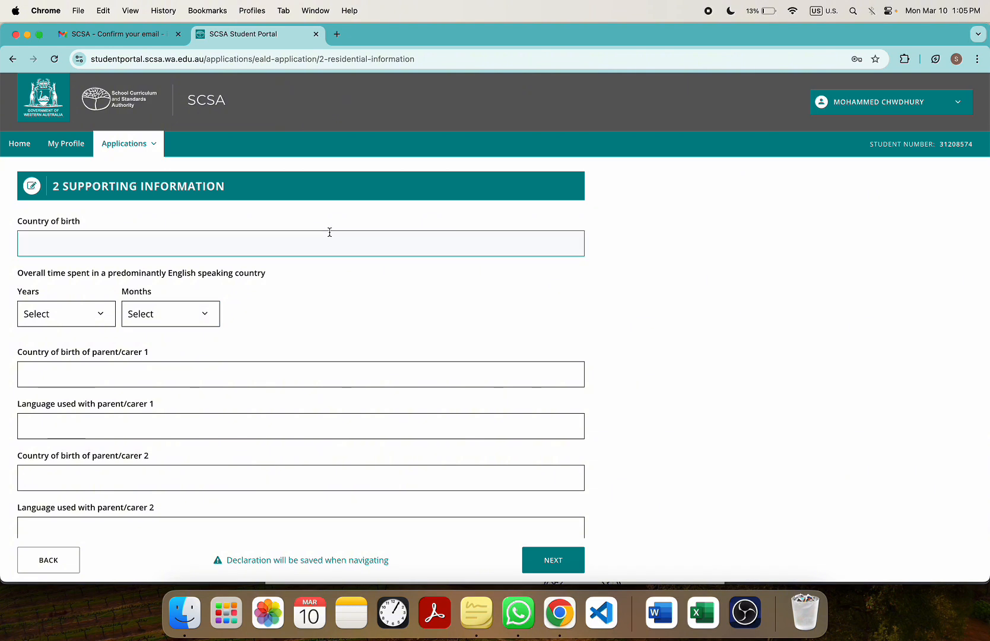
Step: Set the student's birth country to Bangladesh with 0 years and 0 months in an English-speaking country
{"action": "left_click", "coordinate": [175, 245]}
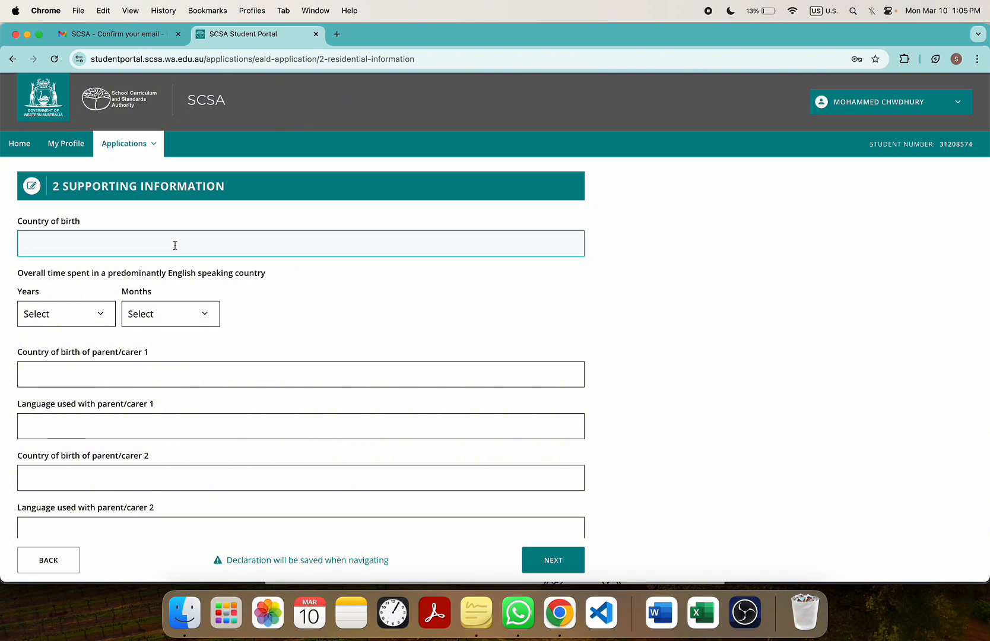
{"action": "type", "text": "ba"}
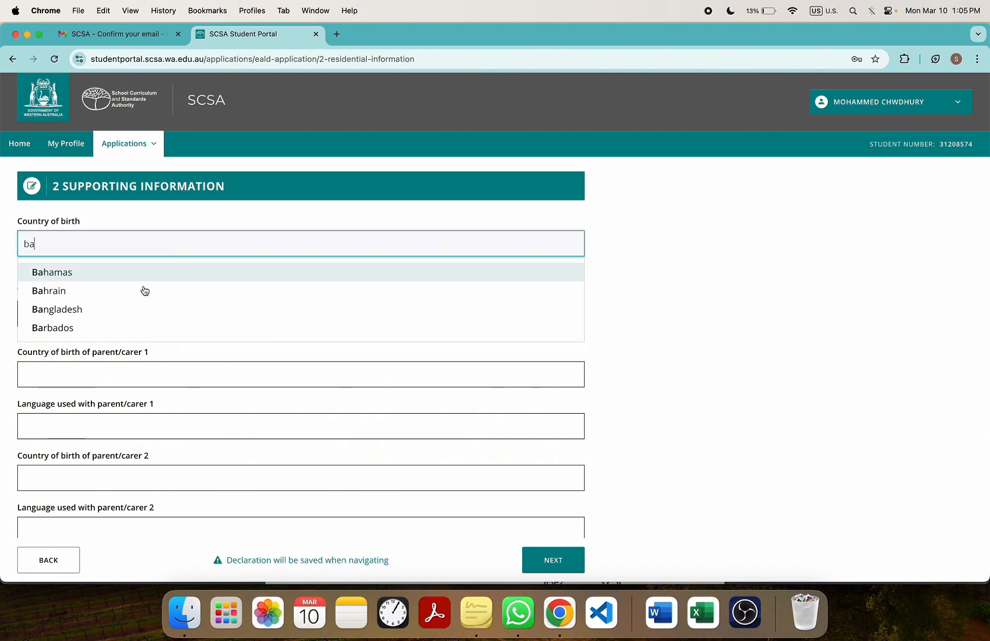
{"action": "left_click", "coordinate": [131, 306]}
{"action": "left_click", "coordinate": [105, 322]}
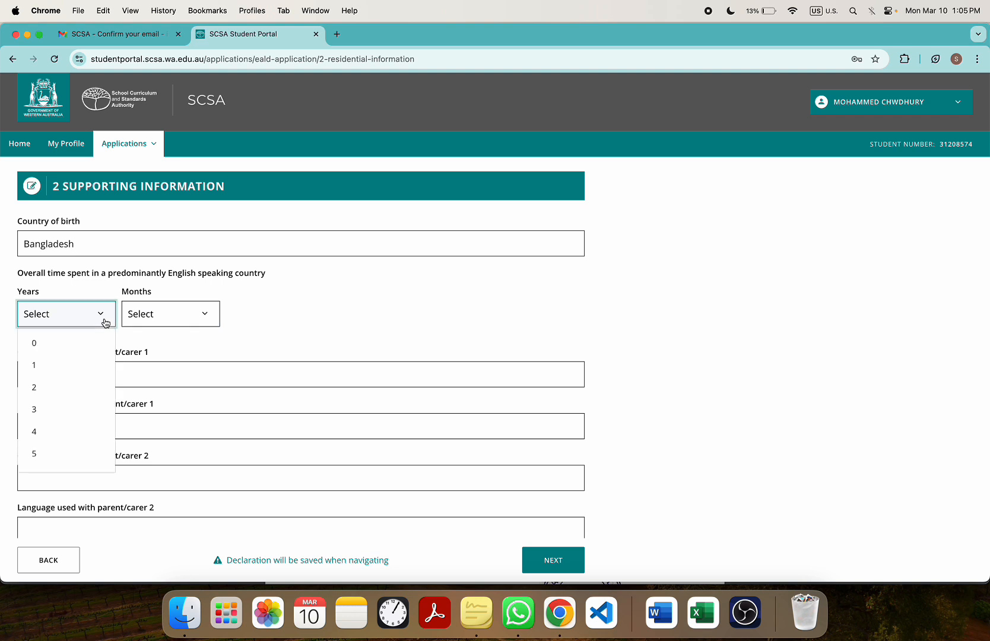
{"action": "left_click", "coordinate": [80, 343]}
{"action": "left_click", "coordinate": [165, 315]}
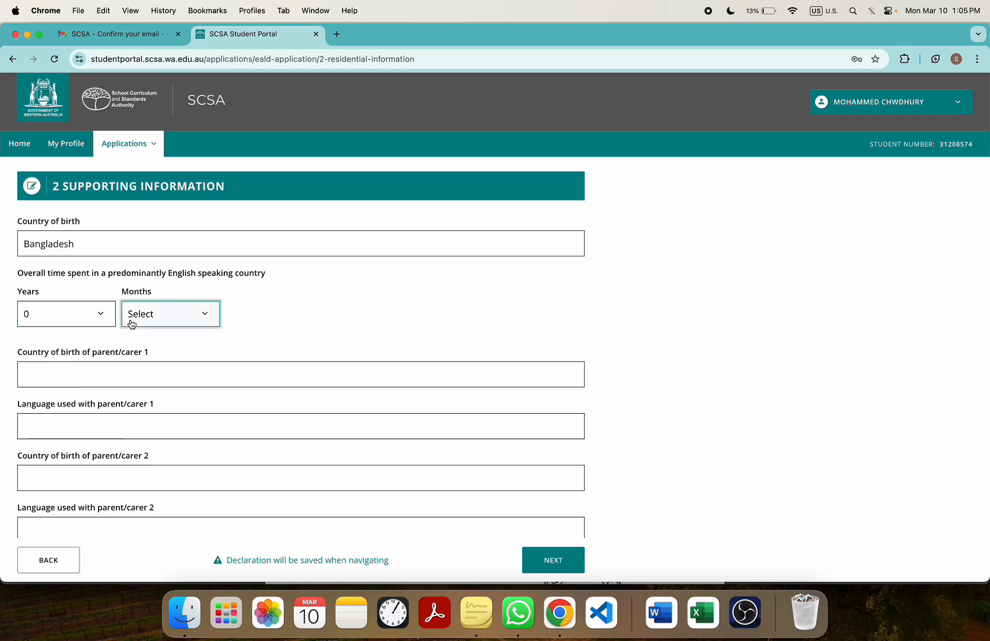
{"action": "left_click", "coordinate": [138, 361]}
{"action": "left_click", "coordinate": [159, 309]}
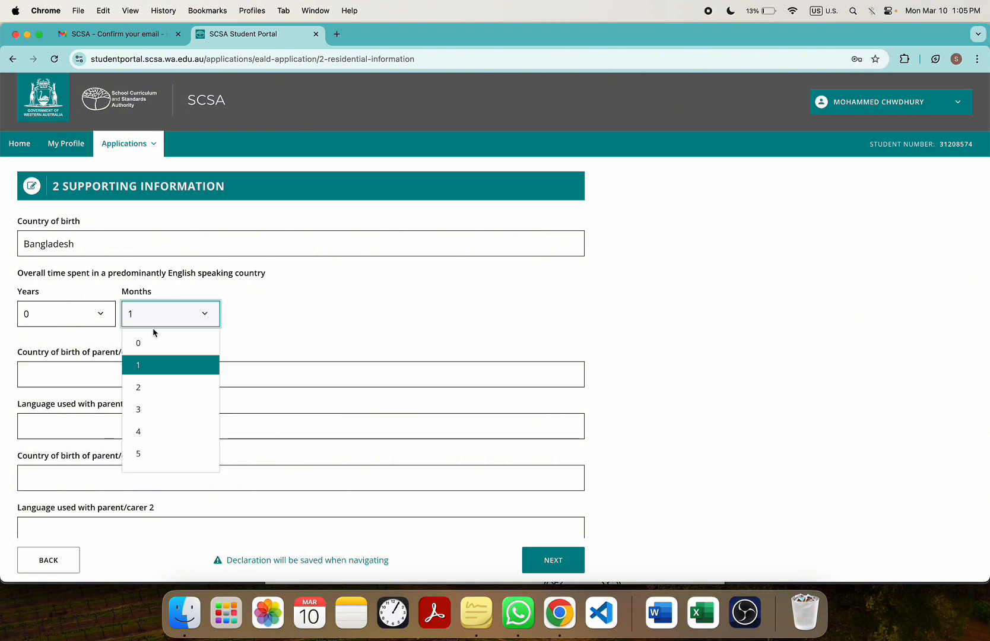
{"action": "left_click", "coordinate": [148, 342]}
Step: Set parent/carer 1's country of birth to Bangladesh and language to Bengali
{"action": "left_click", "coordinate": [138, 366]}
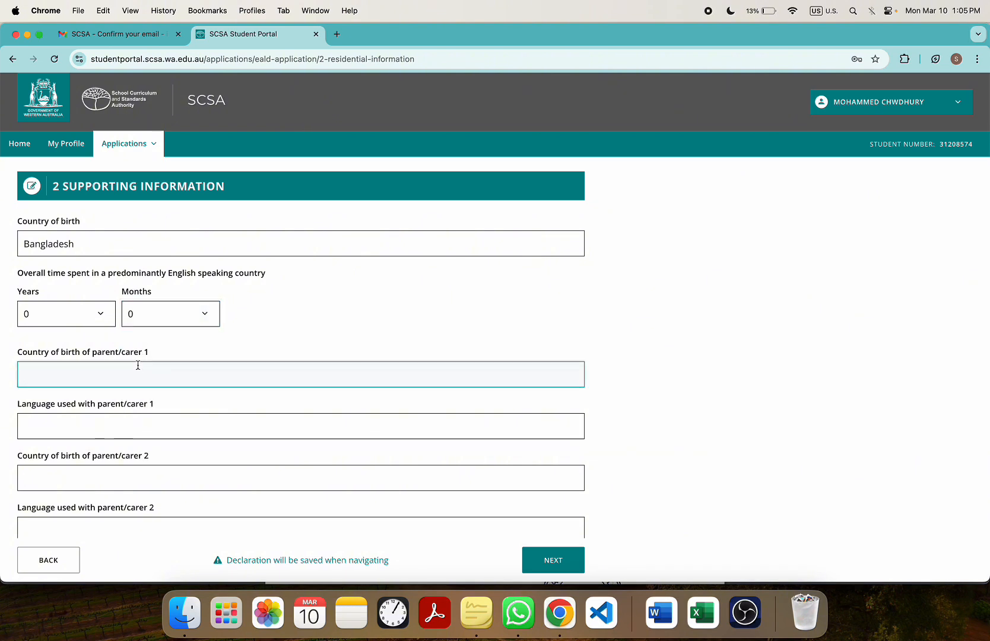
{"action": "type", "text": "Ban"}
{"action": "left_click", "coordinate": [122, 401]}
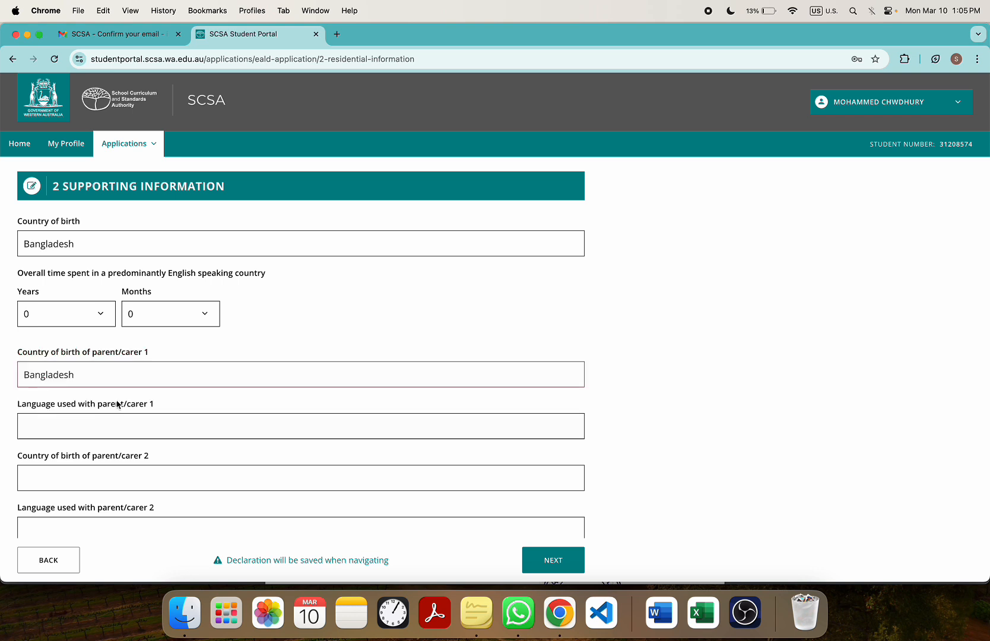
{"action": "left_click", "coordinate": [104, 423]}
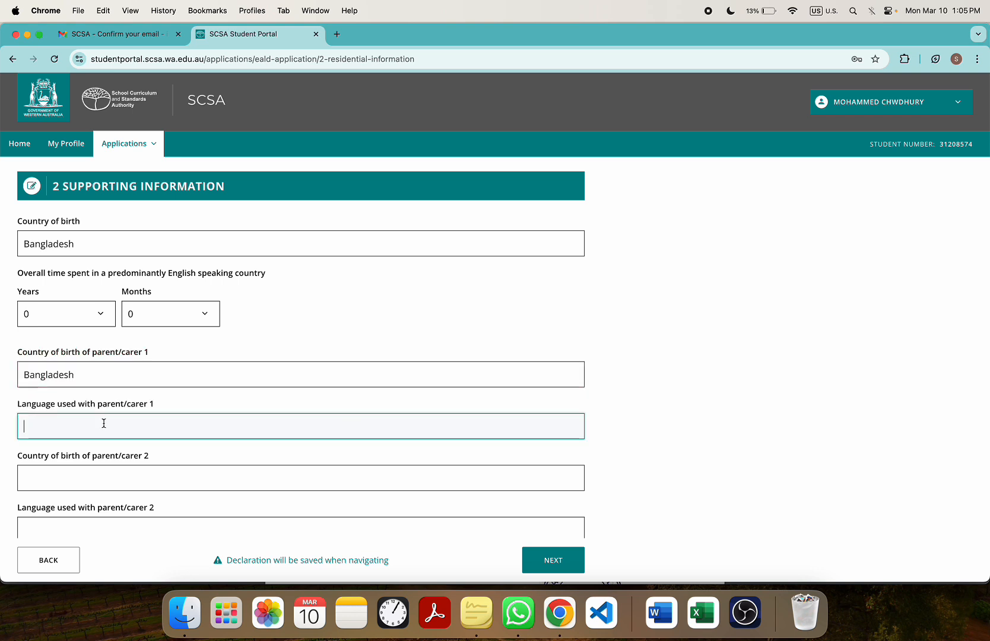
{"action": "type", "text": "Beng"}
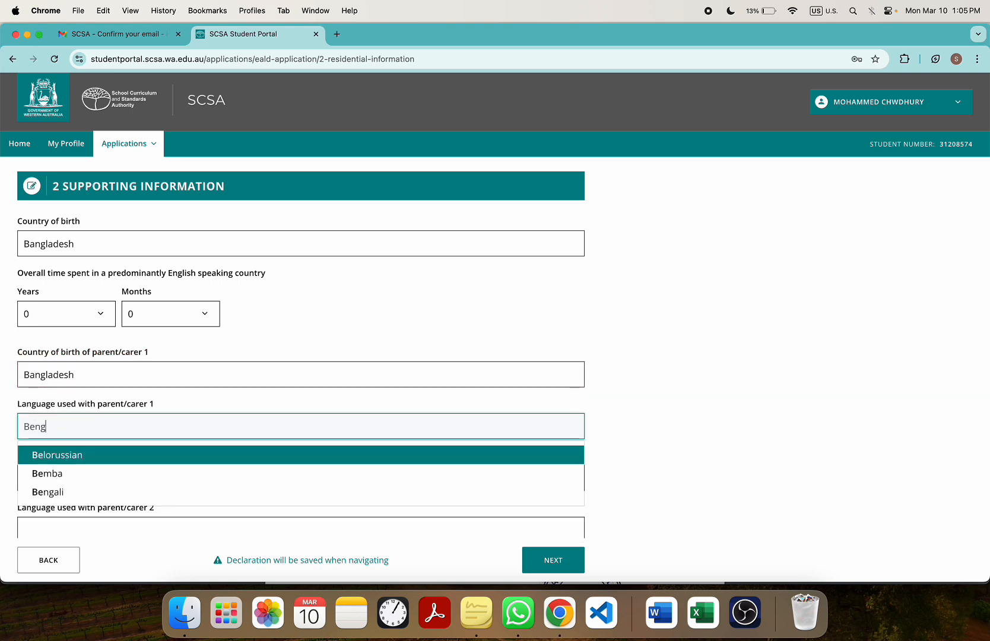
{"action": "key", "text": "Return"}
Step: Set parent/carer 2's country of birth to Bangladesh
{"action": "left_click", "coordinate": [73, 486]}
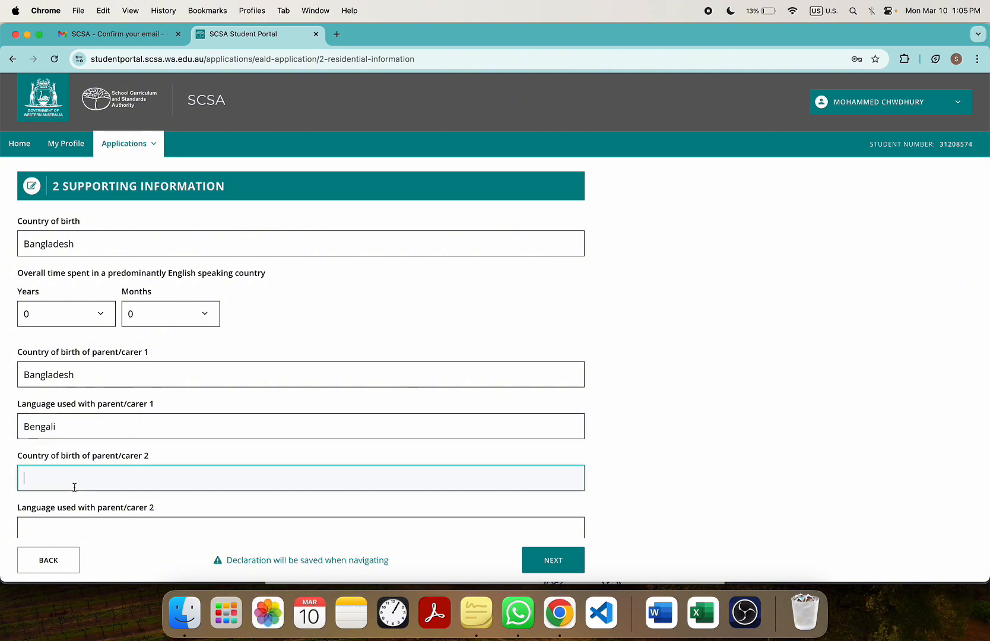
{"action": "type", "text": "Ben"}
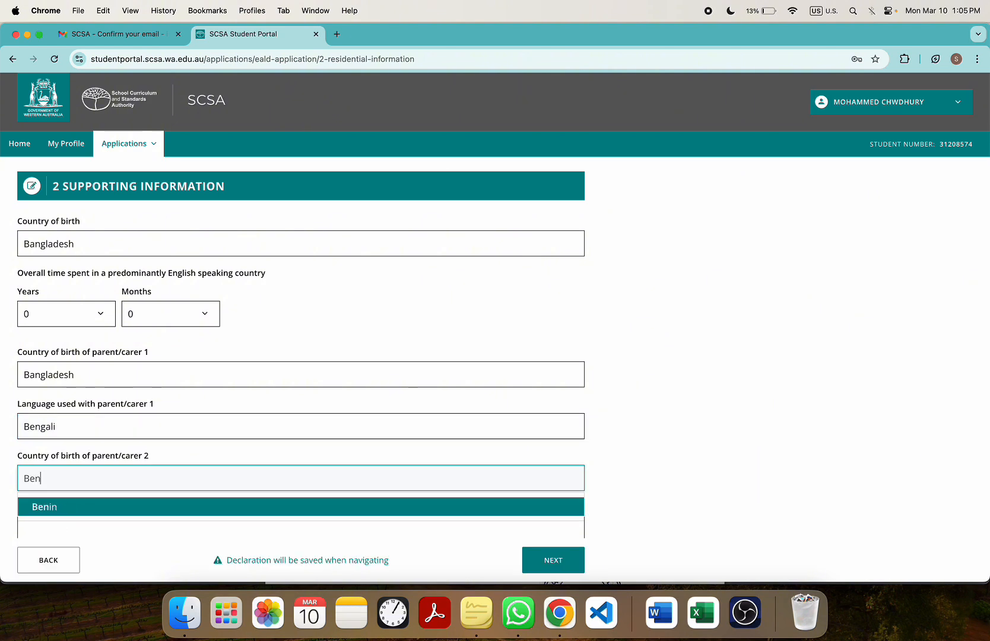
{"action": "key", "text": "BackSpace"}
{"action": "key", "text": "BackSpace"}
{"action": "type", "text": "g"}
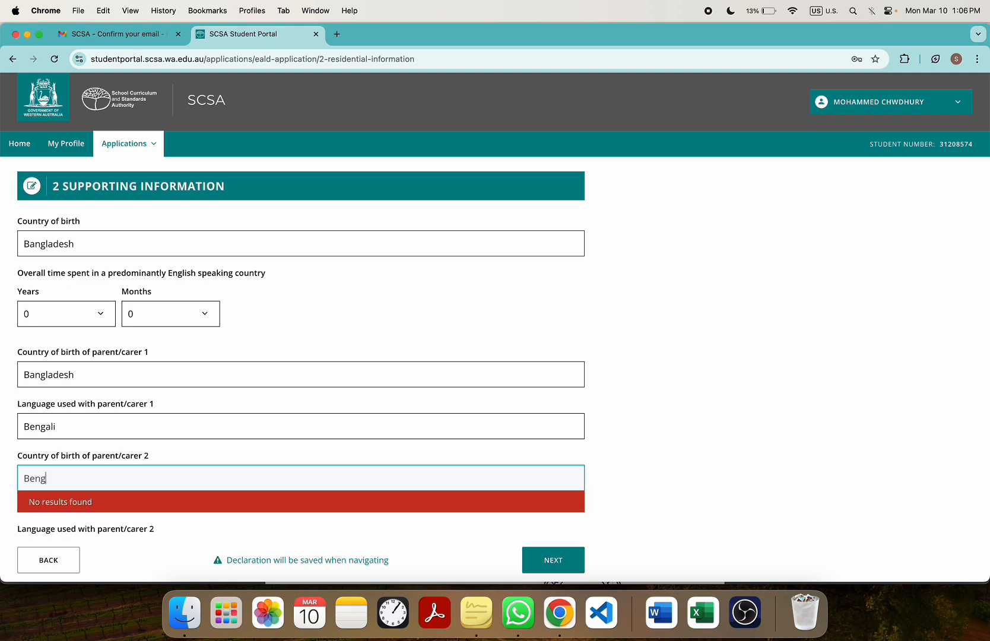
{"action": "key", "text": "BackSpace"}
{"action": "key", "text": "BackSpace"}
{"action": "key", "text": "BackSpace"}
{"action": "type", "text": "angl"}
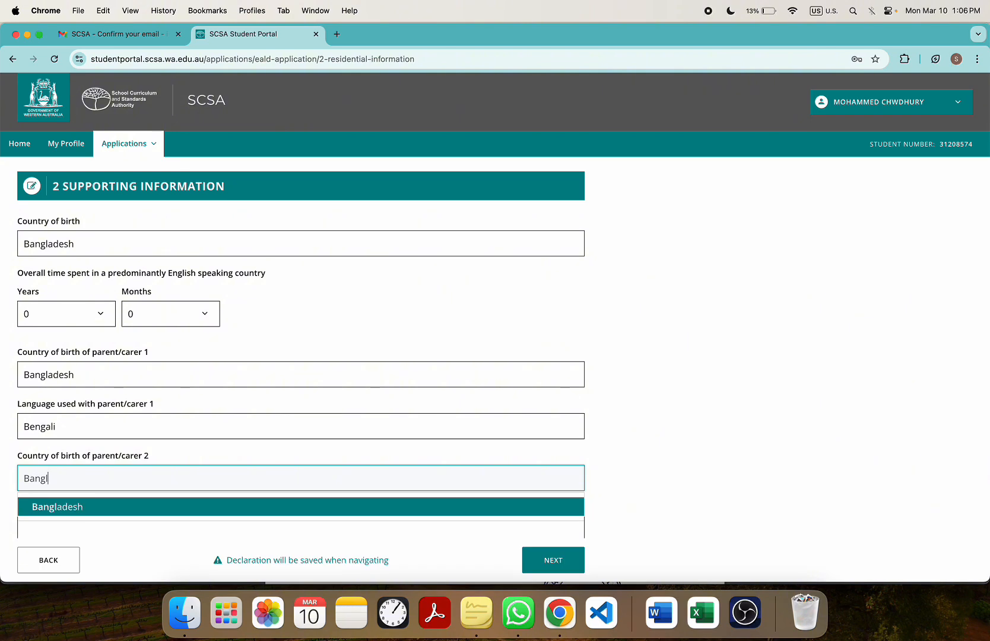
{"action": "key", "text": "Return"}
{"action": "scroll", "coordinate": [60, 510], "scroll_direction": "down", "scroll_amount": 2}
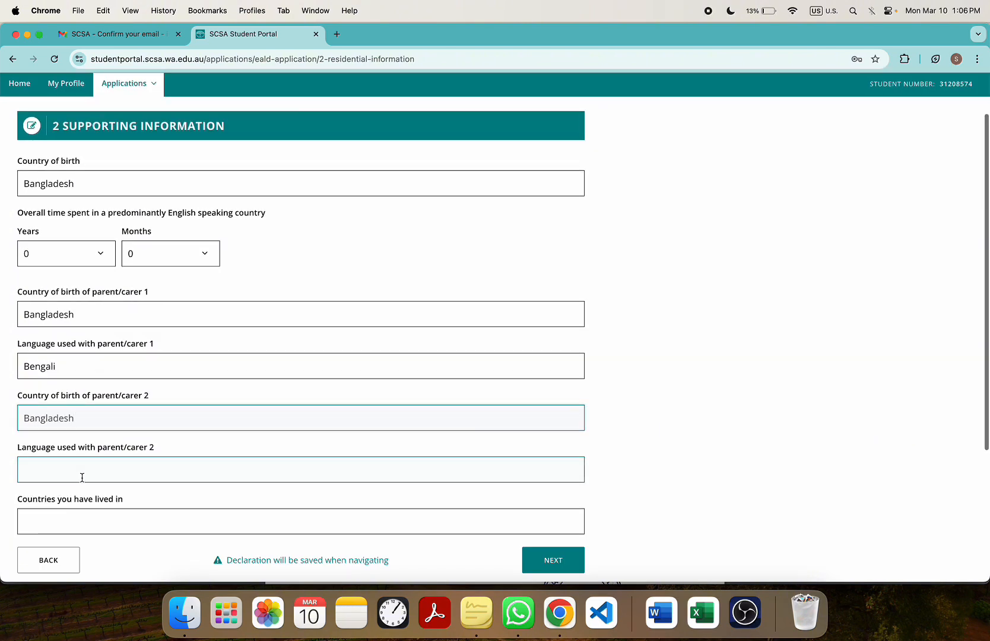
Step: Set parent/carer 2's language to Bengali and add Bangladesh as a country lived in
{"action": "left_click", "coordinate": [81, 477]}
{"action": "type", "text": "g"}
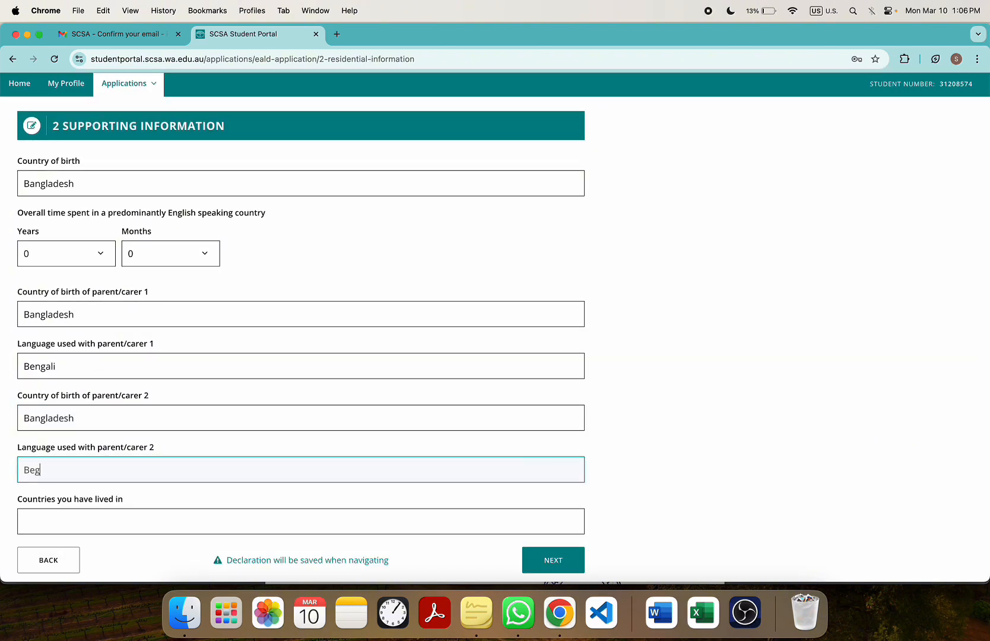
{"action": "key", "text": "BackSpace"}
{"action": "type", "text": "n"}
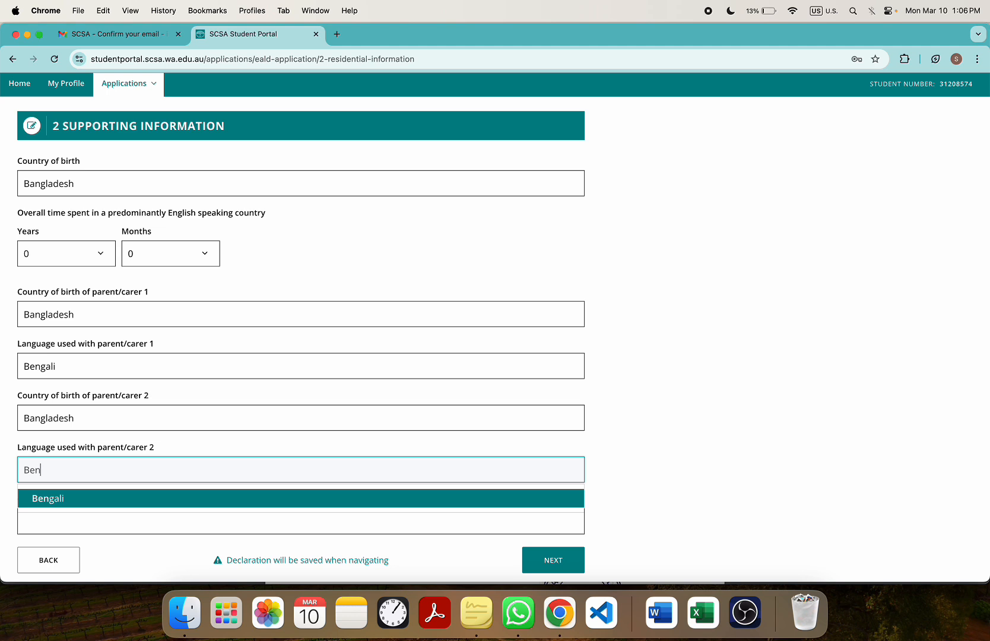
{"action": "left_click", "coordinate": [77, 504]}
{"action": "scroll", "coordinate": [84, 493], "scroll_direction": "down", "scroll_amount": 2}
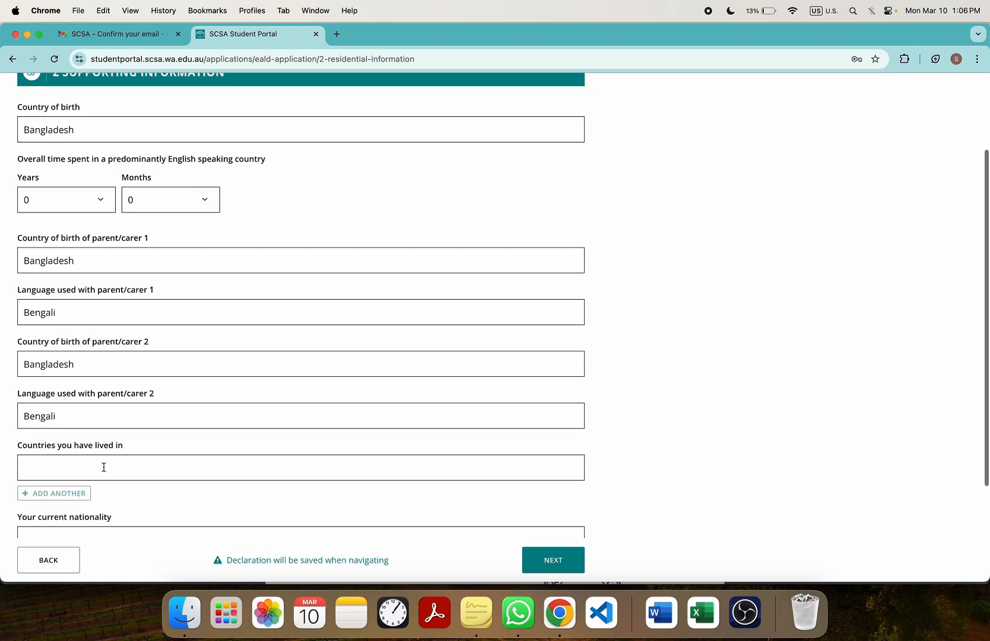
{"action": "left_click", "coordinate": [104, 467]}
{"action": "type", "text": "Ban"}
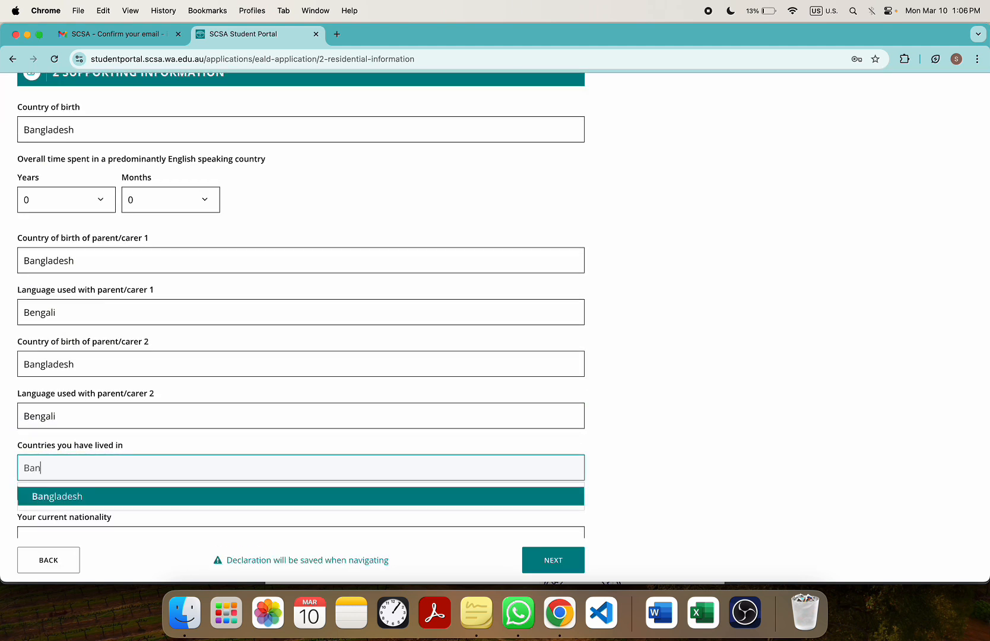
{"action": "key", "text": "Return"}
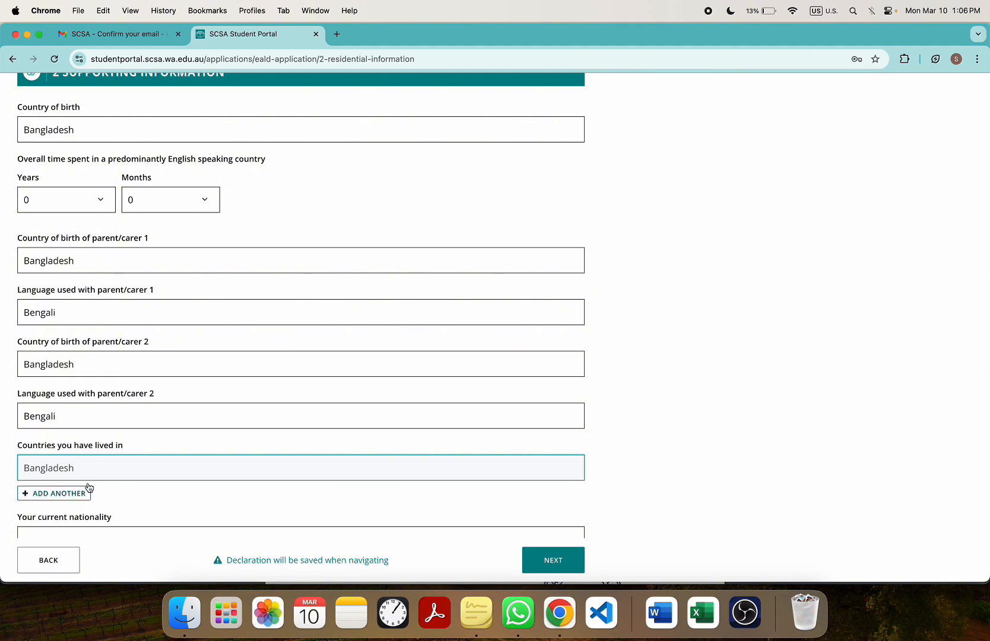
Step: Enter Bangladeshi as current nationality and Bengali as a confidently spoken language
{"action": "scroll", "coordinate": [89, 487], "scroll_direction": "down", "scroll_amount": 3}
{"action": "left_click", "coordinate": [117, 437]}
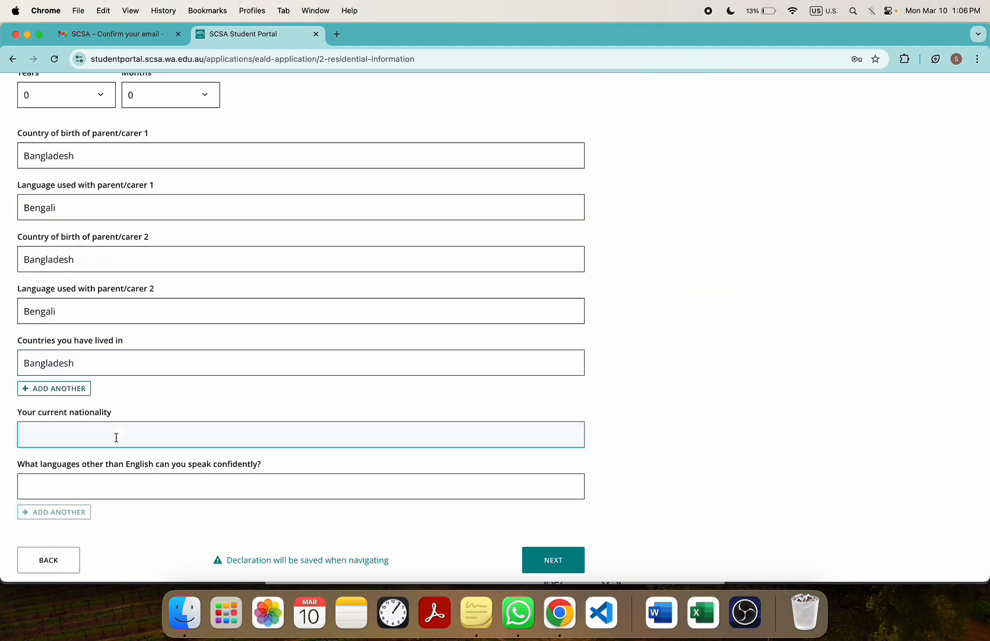
{"action": "type", "text": "Bangladeshi"}
{"action": "scroll", "coordinate": [122, 486], "scroll_direction": "down", "scroll_amount": 1}
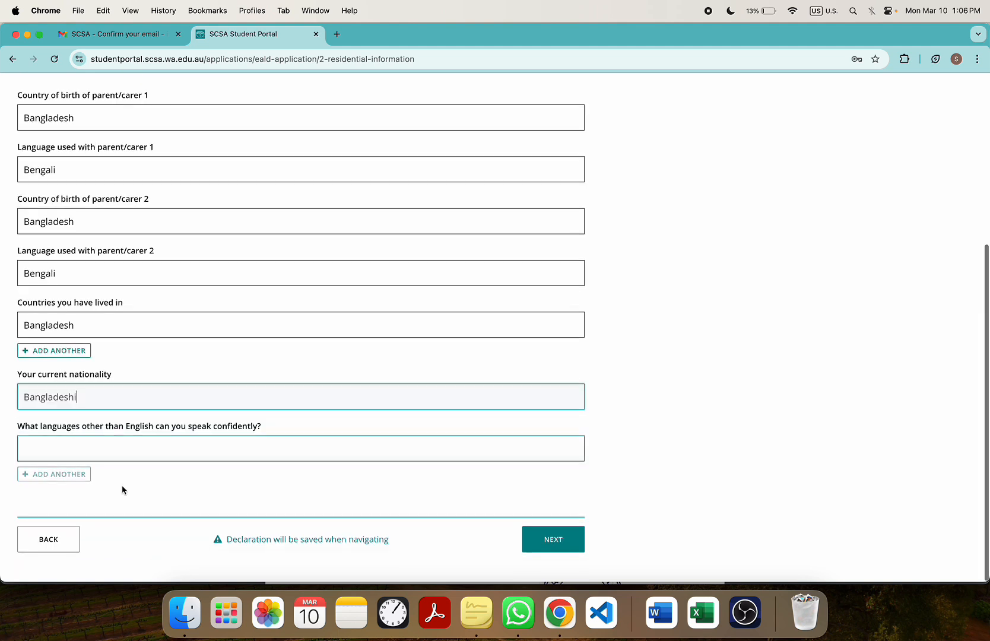
{"action": "left_click", "coordinate": [147, 449]}
{"action": "type", "text": "B"}
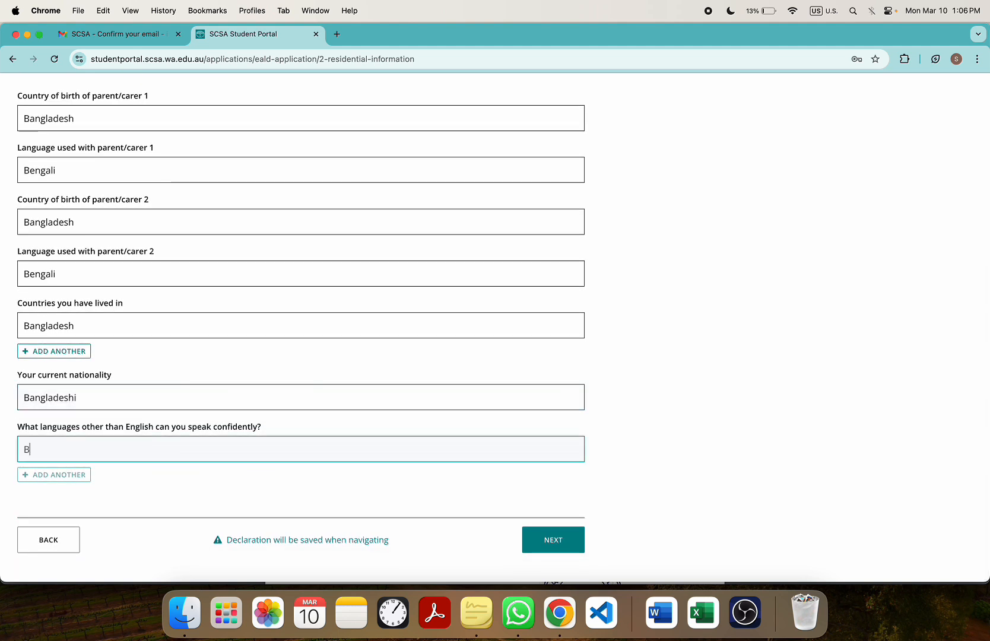
{"action": "type", "text": "enga"}
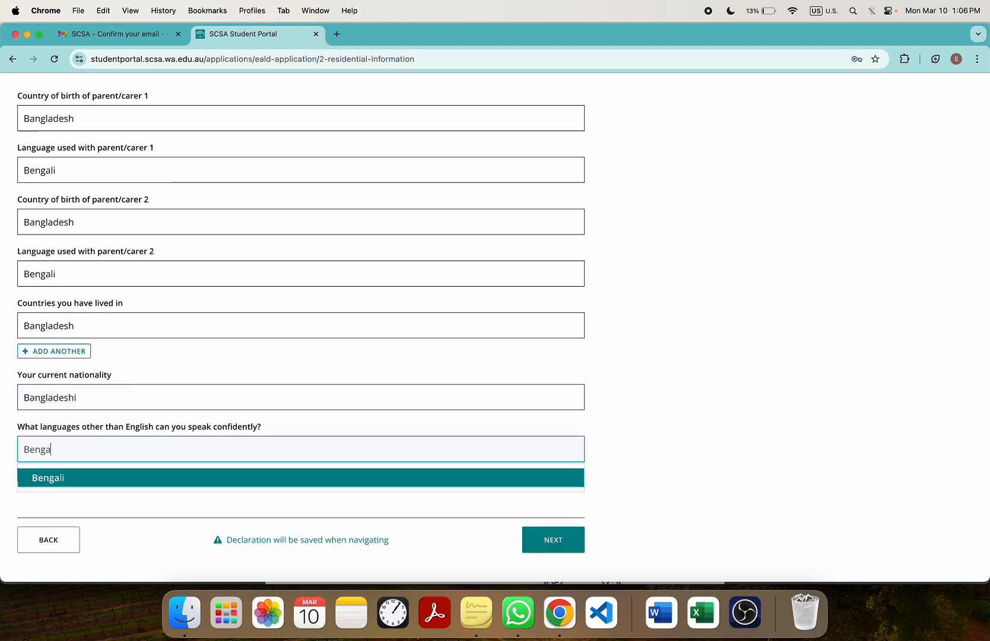
{"action": "left_click", "coordinate": [142, 474]}
{"action": "scroll", "coordinate": [203, 247], "scroll_direction": "up", "scroll_amount": 10}
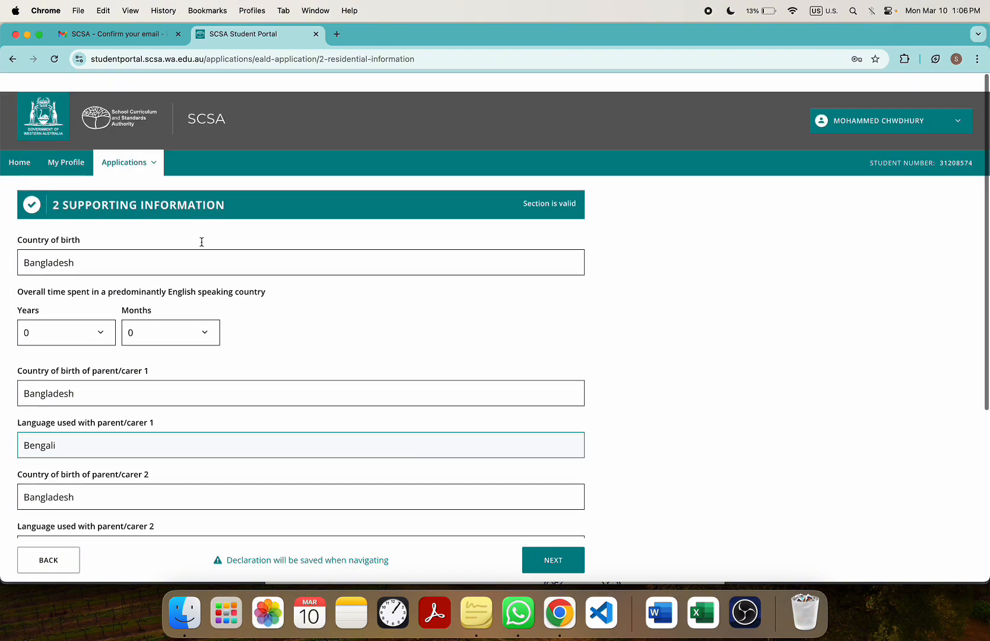
{"action": "scroll", "coordinate": [202, 242], "scroll_direction": "down", "scroll_amount": 2}
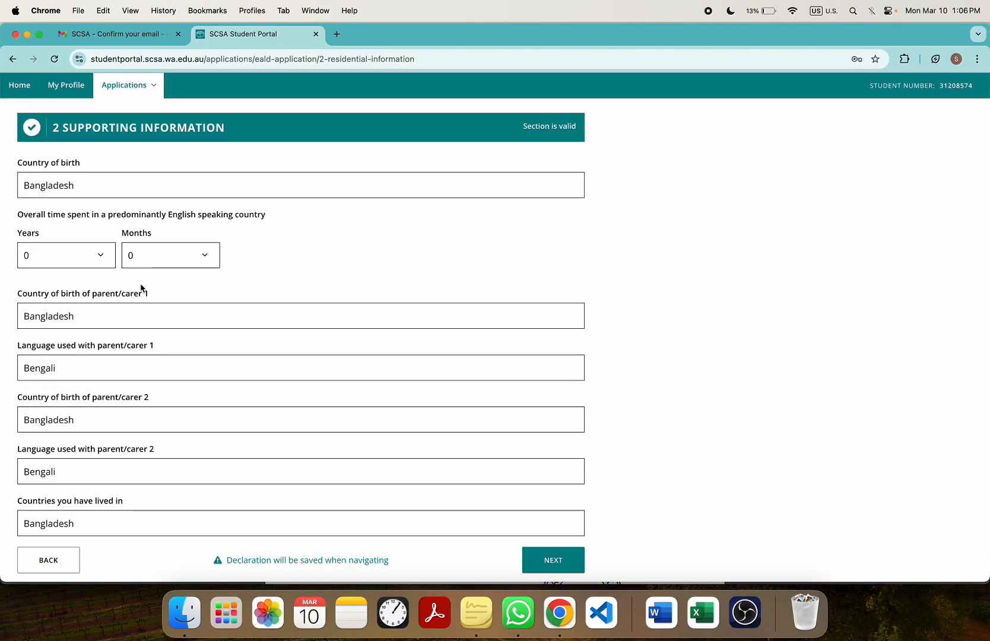
{"action": "scroll", "coordinate": [158, 288], "scroll_direction": "down", "scroll_amount": 5}
Step: Continue to Educational Background and scroll to the empty 2014–2025 calendar year table
{"action": "left_click", "coordinate": [563, 544]}
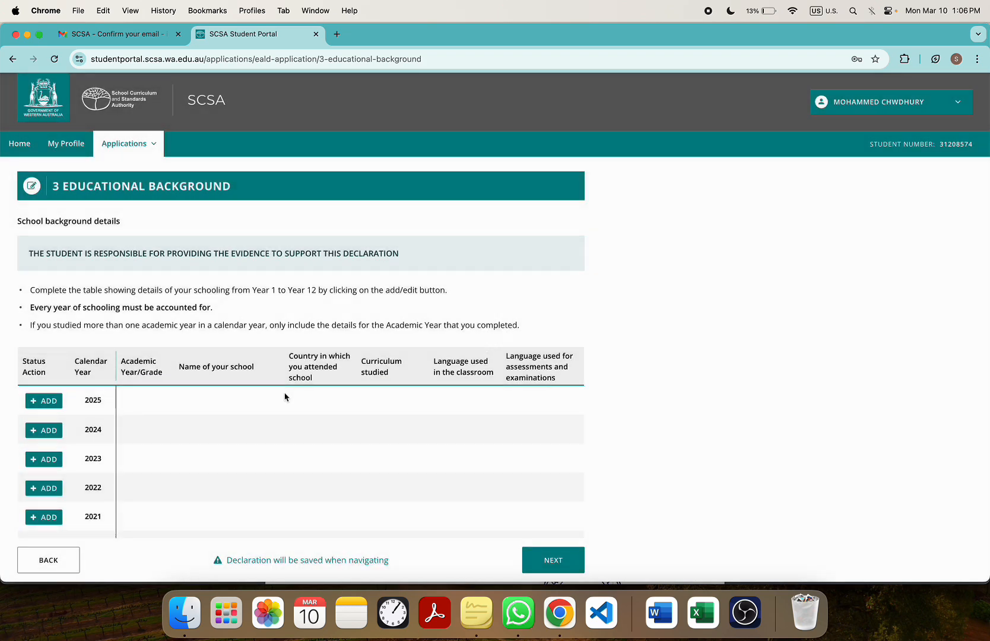
{"action": "scroll", "coordinate": [113, 435], "scroll_direction": "down", "scroll_amount": 7}
{"action": "scroll", "coordinate": [113, 435], "scroll_direction": "up", "scroll_amount": 3}
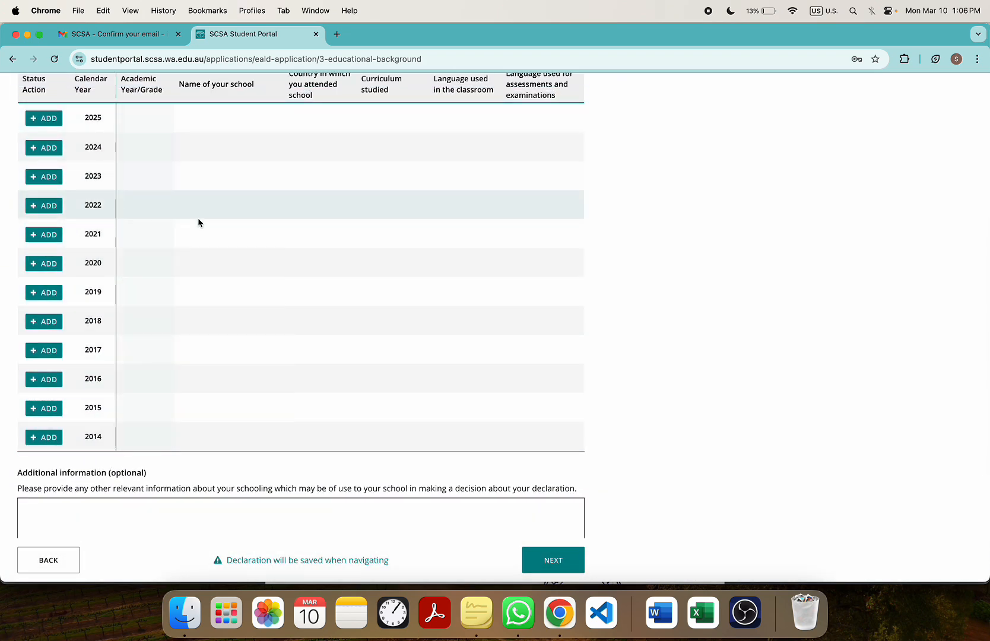
{"action": "scroll", "coordinate": [247, 172], "scroll_direction": "up", "scroll_amount": 1}
{"action": "scroll", "coordinate": [178, 273], "scroll_direction": "down", "scroll_amount": 1}
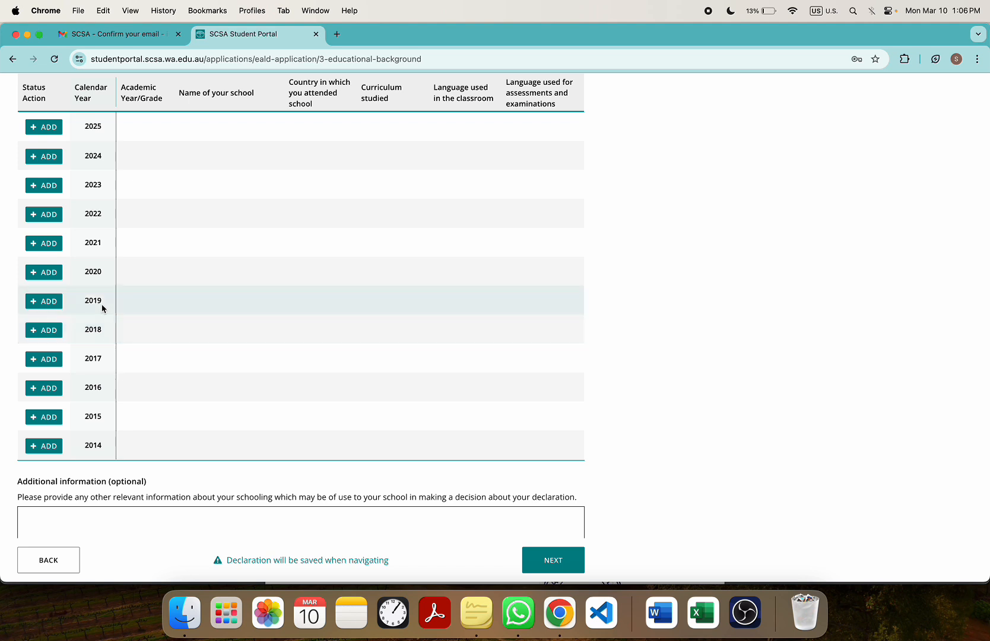
Step: Add 2014 as attended: Year 1 at Chittagong Sunshine School in Bangladesh
{"action": "left_click", "coordinate": [43, 445]}
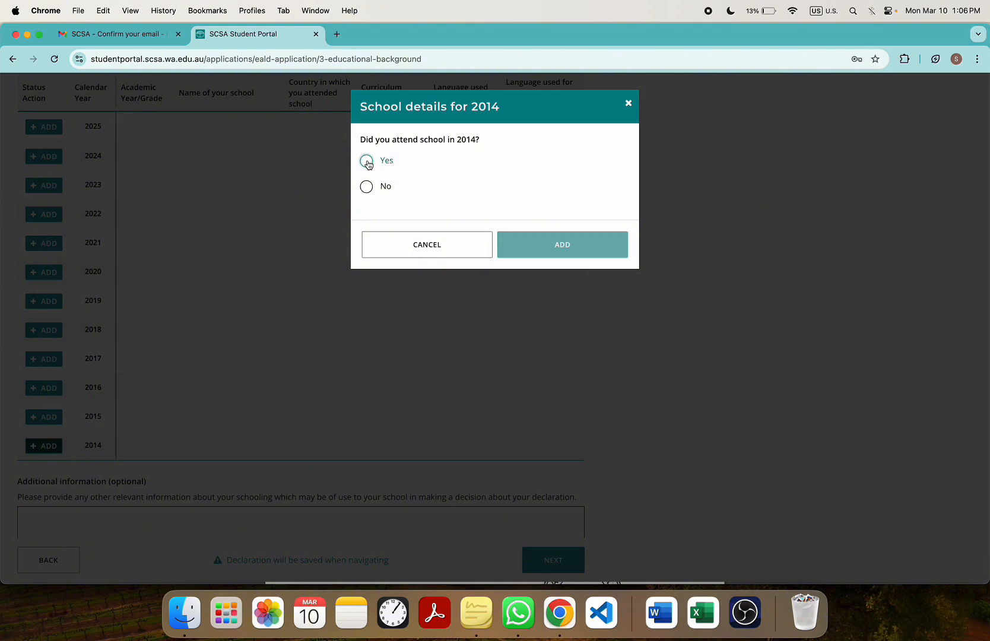
{"action": "left_click", "coordinate": [368, 163]}
{"action": "left_click", "coordinate": [475, 232]}
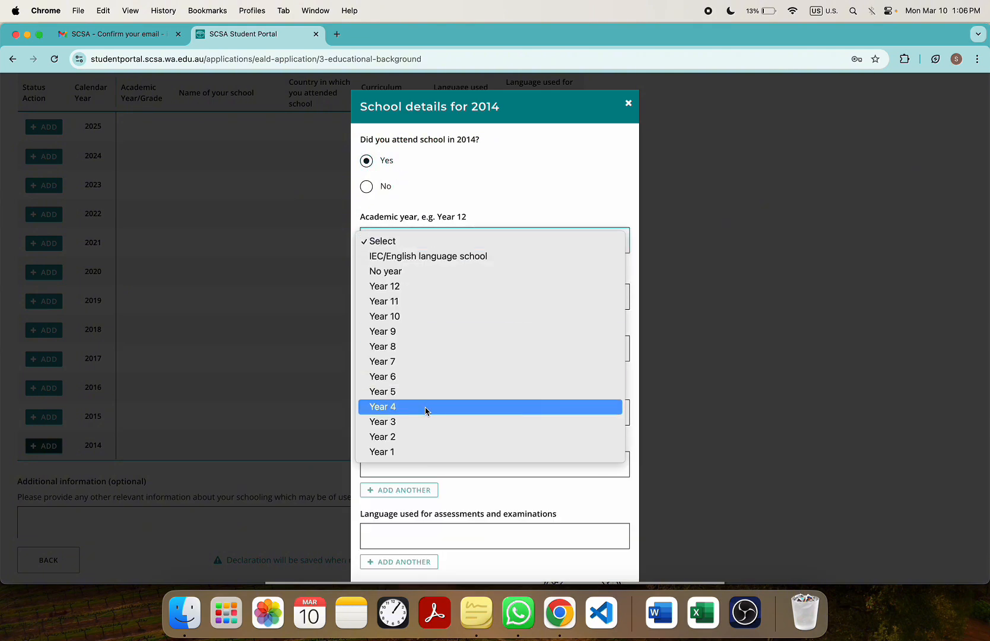
{"action": "left_click", "coordinate": [422, 452]}
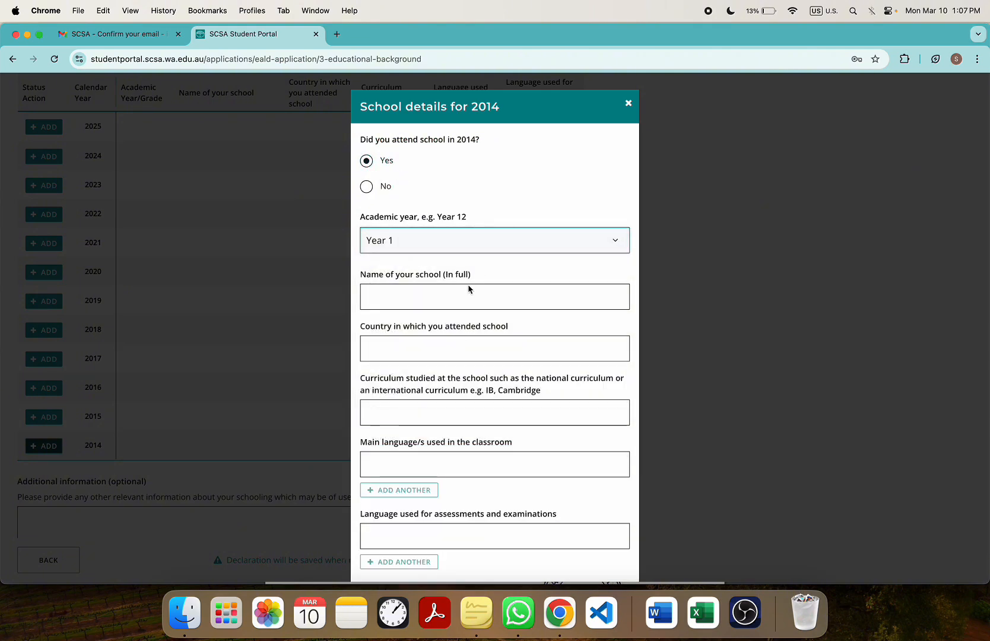
{"action": "left_click", "coordinate": [467, 287]}
{"action": "type", "text": "C"}
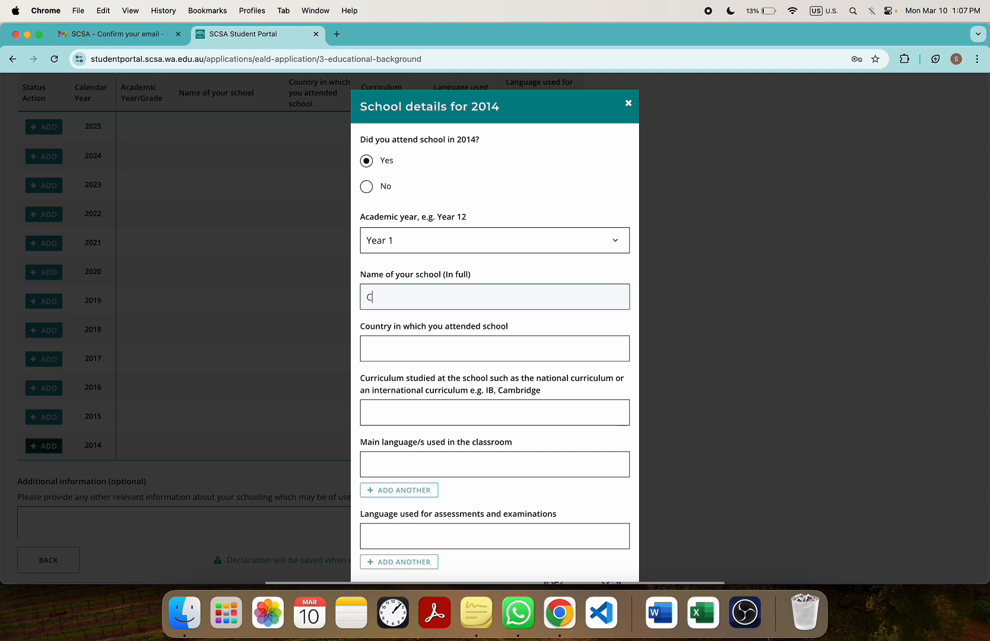
{"action": "type", "text": "hittagong Sunshine School"}
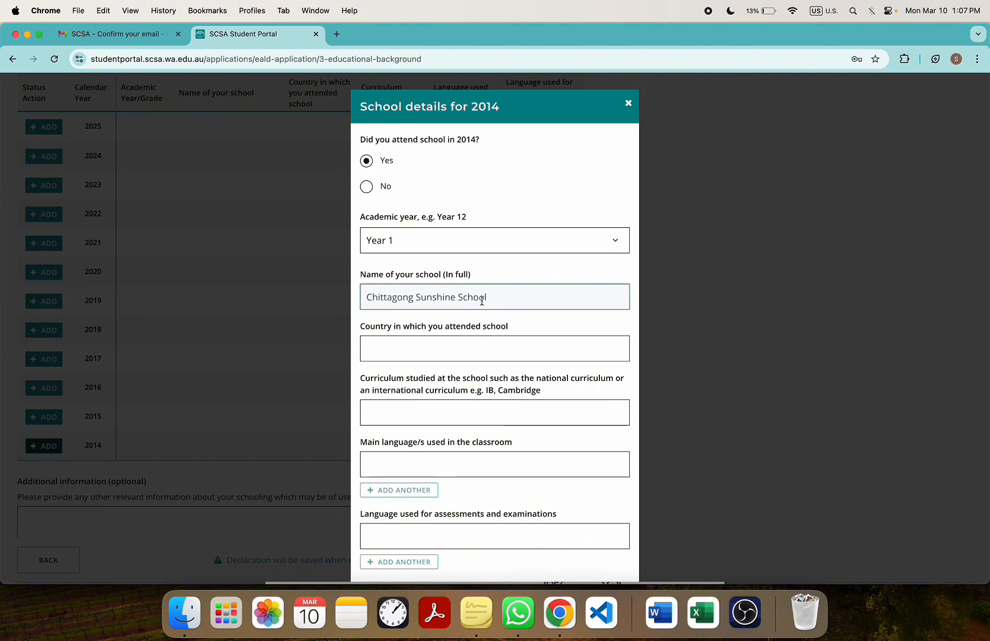
{"action": "left_click", "coordinate": [430, 346]}
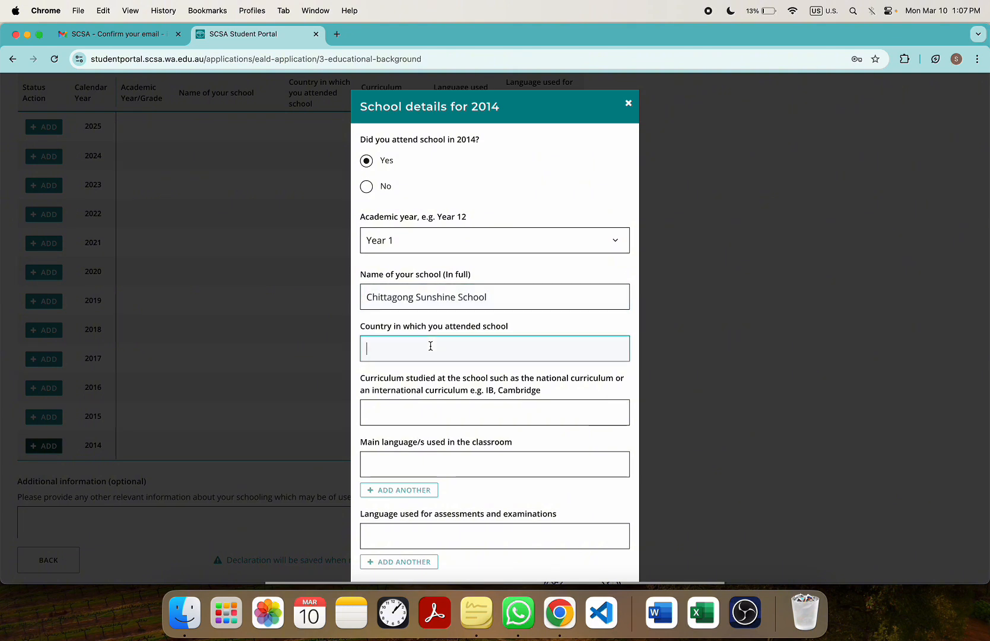
{"action": "type", "text": "Bangladesh"}
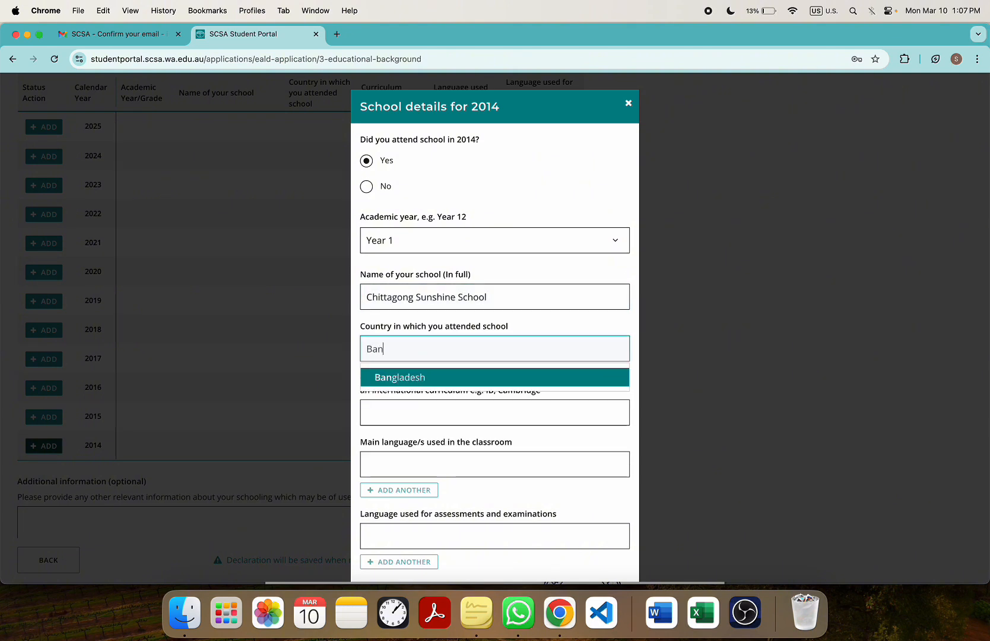
{"action": "key", "text": "Return"}
Step: Enter National Curriculum with Bengali classroom and assessment languages, save 2014, and begin the 2015 row
{"action": "left_click", "coordinate": [418, 410]}
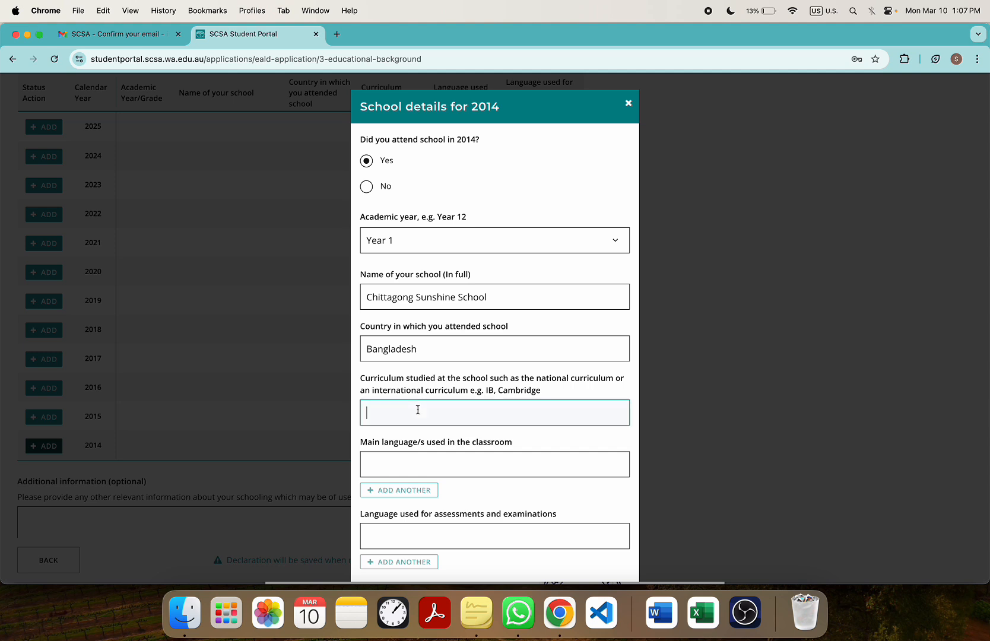
{"action": "type", "text": "National Curriculem"}
{"action": "left_click", "coordinate": [397, 462]}
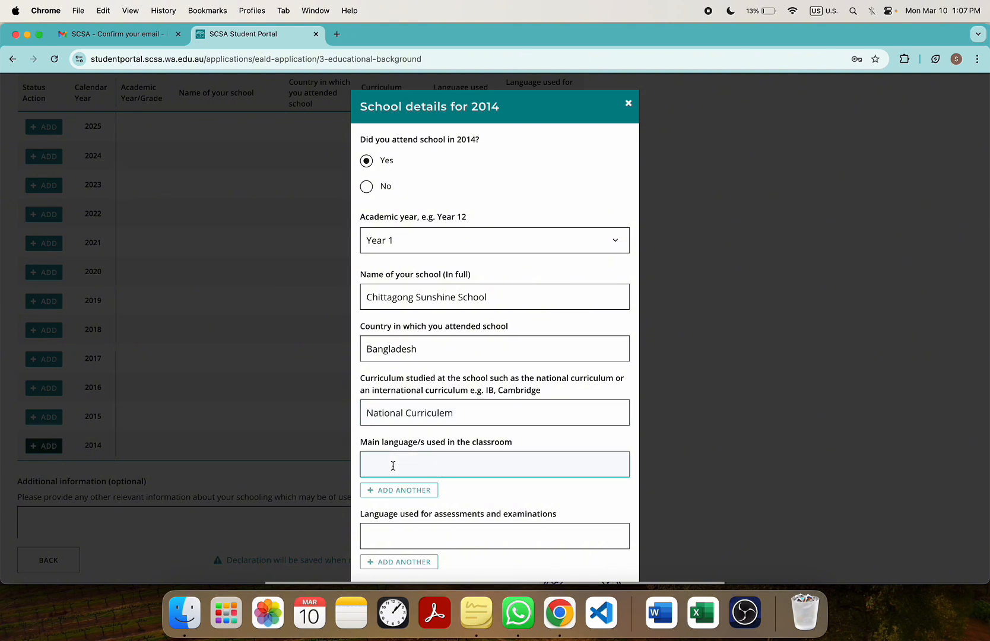
{"action": "type", "text": "Ben"}
{"action": "left_click", "coordinate": [390, 493]}
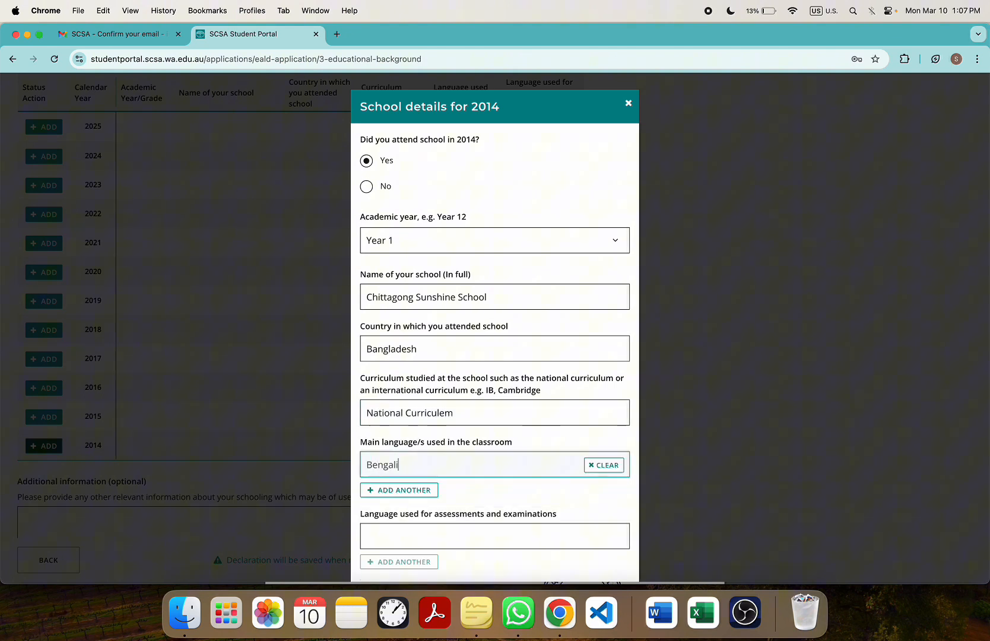
{"action": "left_click", "coordinate": [382, 533]}
{"action": "type", "text": "Beng"}
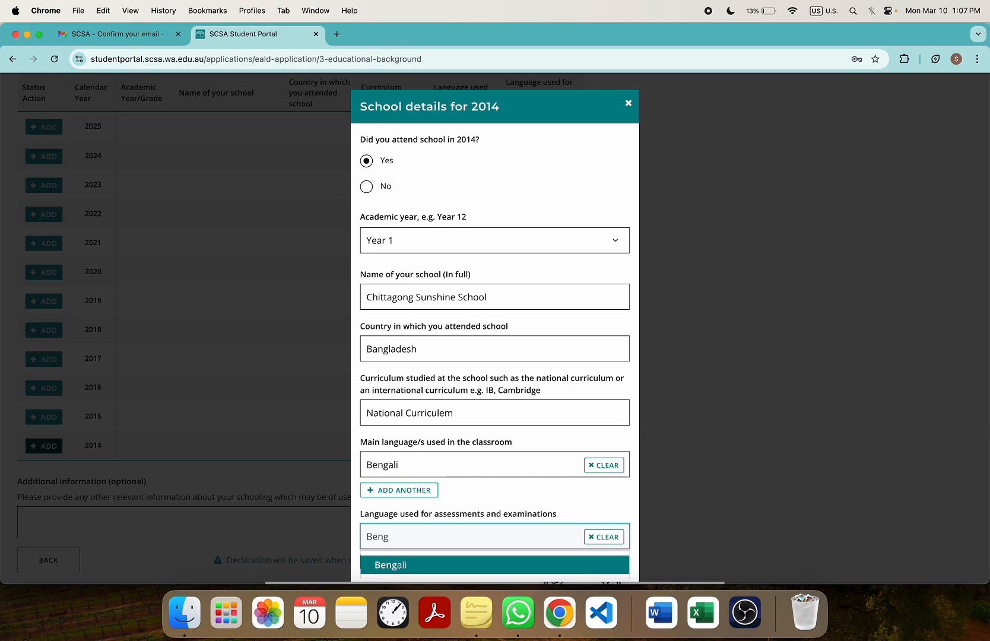
{"action": "key", "text": "Return"}
{"action": "scroll", "coordinate": [450, 500], "scroll_direction": "down", "scroll_amount": 3}
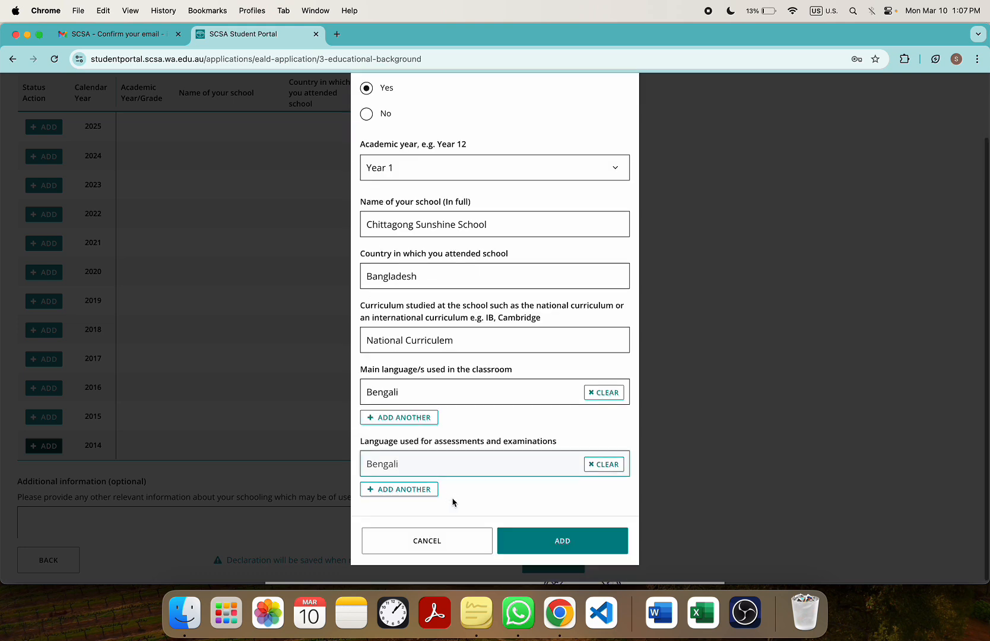
{"action": "left_click", "coordinate": [568, 541]}
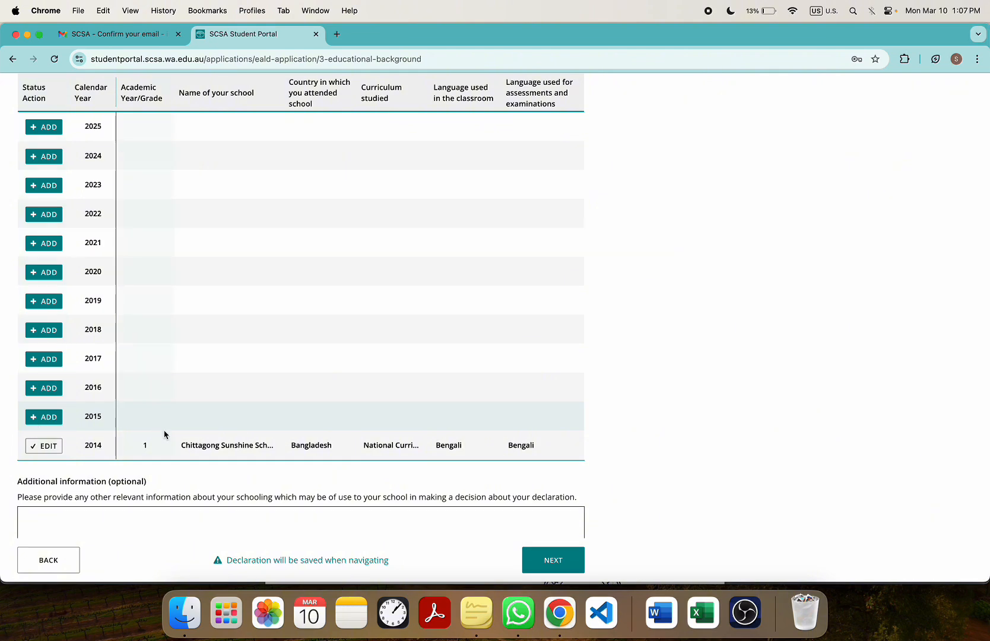
{"action": "left_click", "coordinate": [49, 416]}
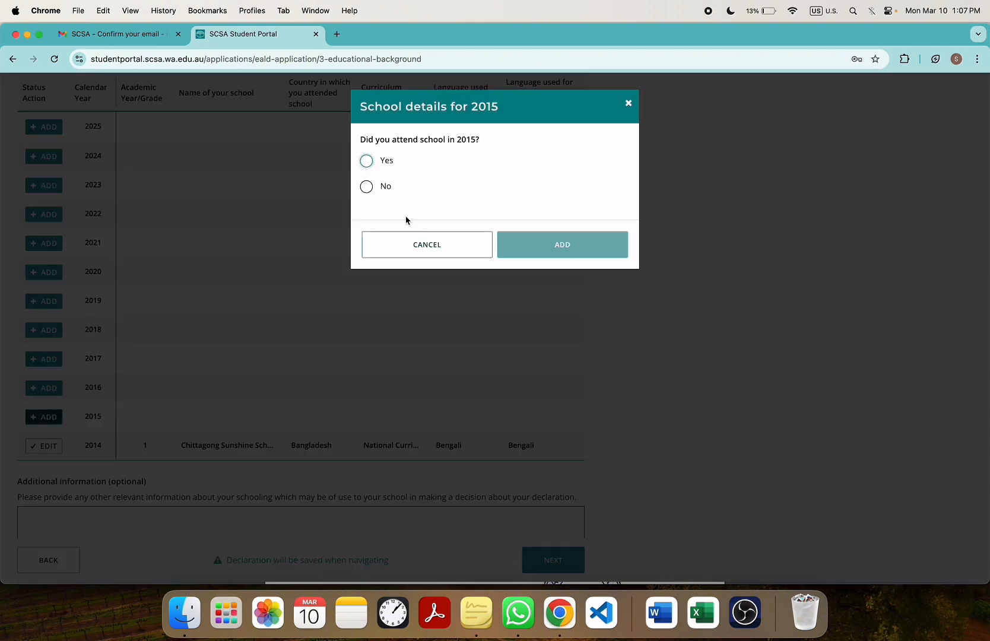
Step: Mark 2015 as attended: Year 2, Chittagong Sunshine School, Bangladesh, National Curriculum
{"action": "left_click", "coordinate": [366, 160]}
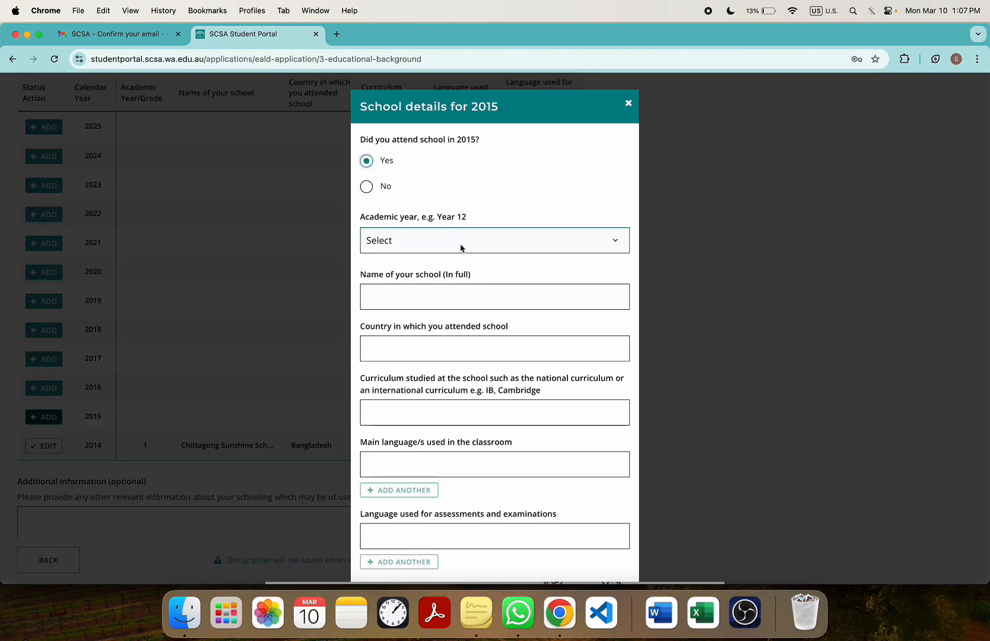
{"action": "left_click", "coordinate": [460, 244]}
{"action": "left_click", "coordinate": [405, 437]}
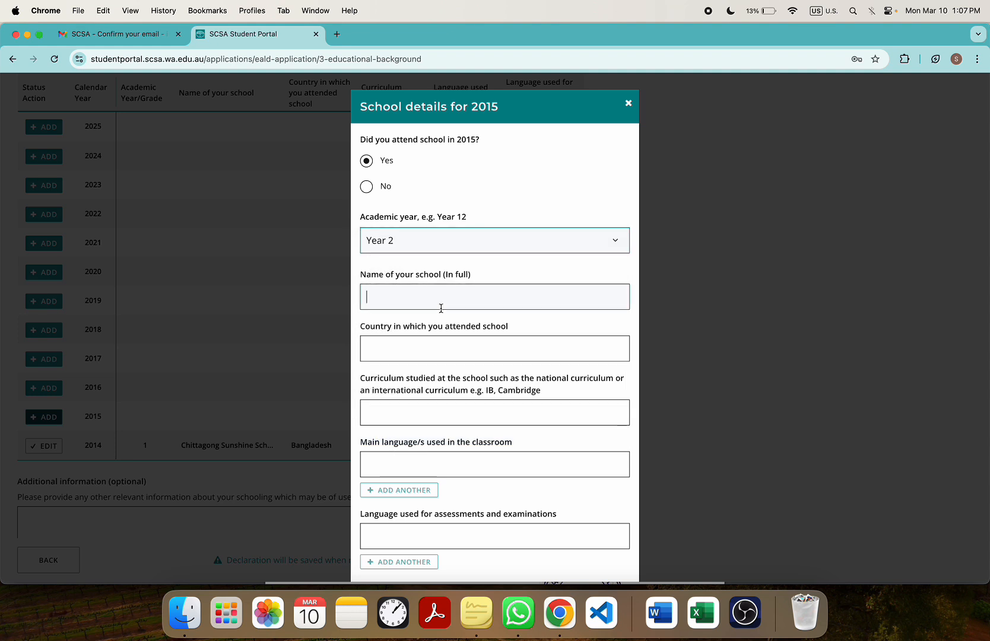
{"action": "left_click", "coordinate": [440, 308]}
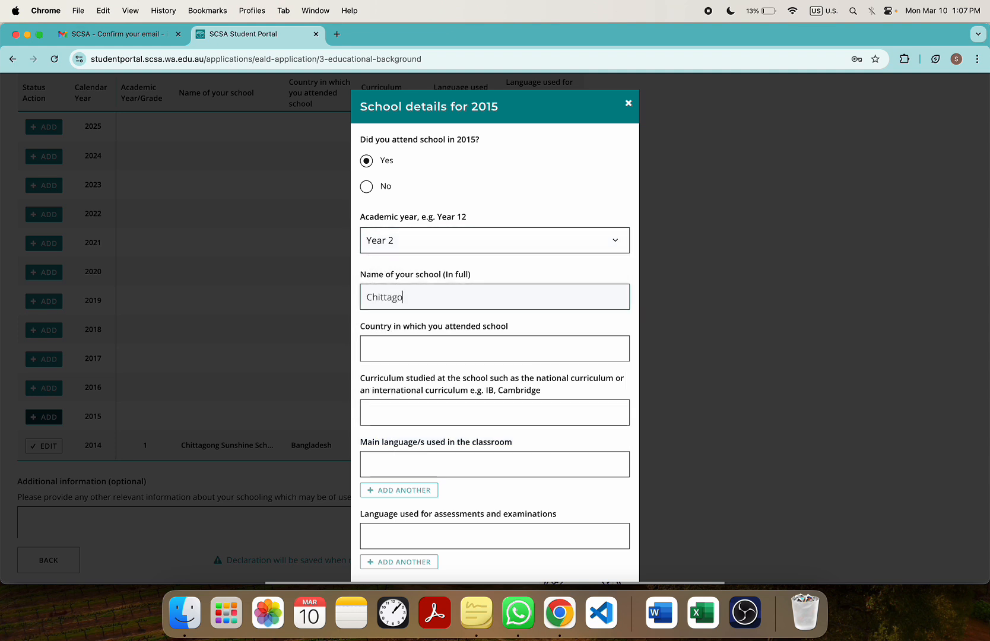
{"action": "type", "text": "Chittagong Sunsine School"}
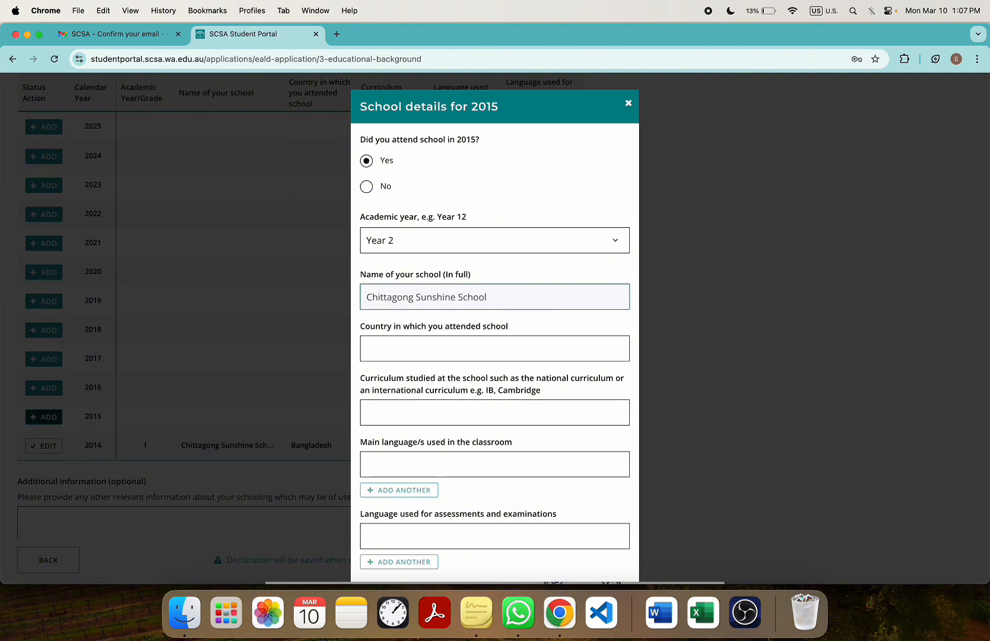
{"action": "key", "text": "super+a"}
{"action": "key", "text": "super+c"}
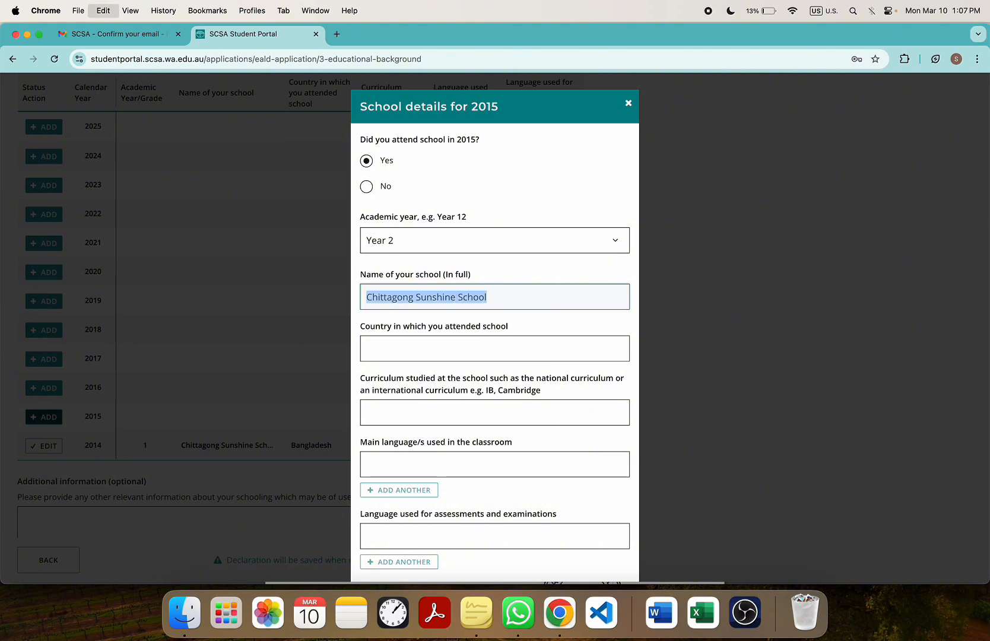
{"action": "left_click", "coordinate": [414, 355]}
{"action": "type", "text": "Bangladesh"}
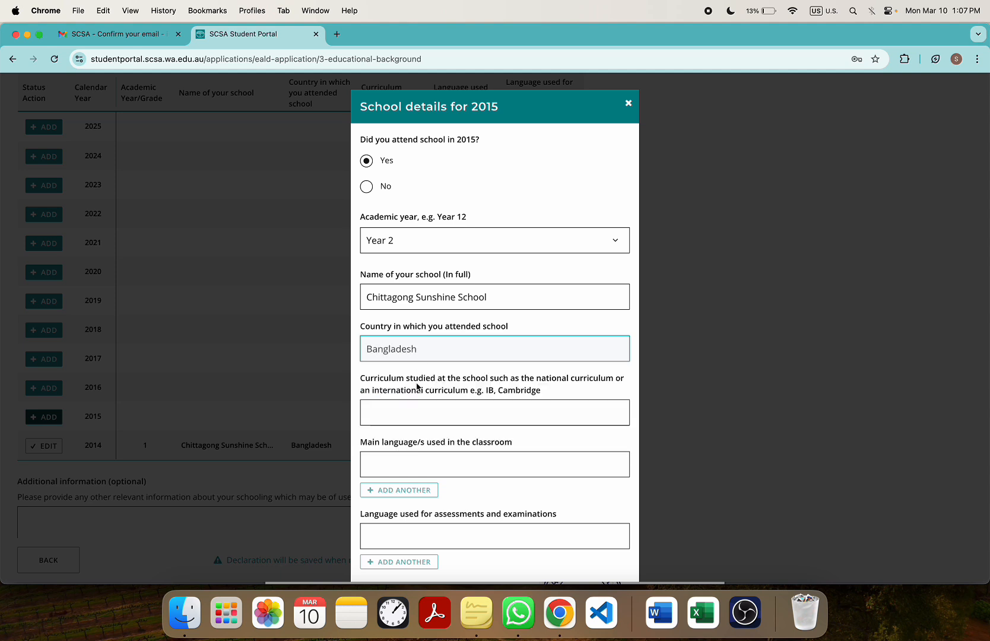
{"action": "left_click", "coordinate": [409, 410]}
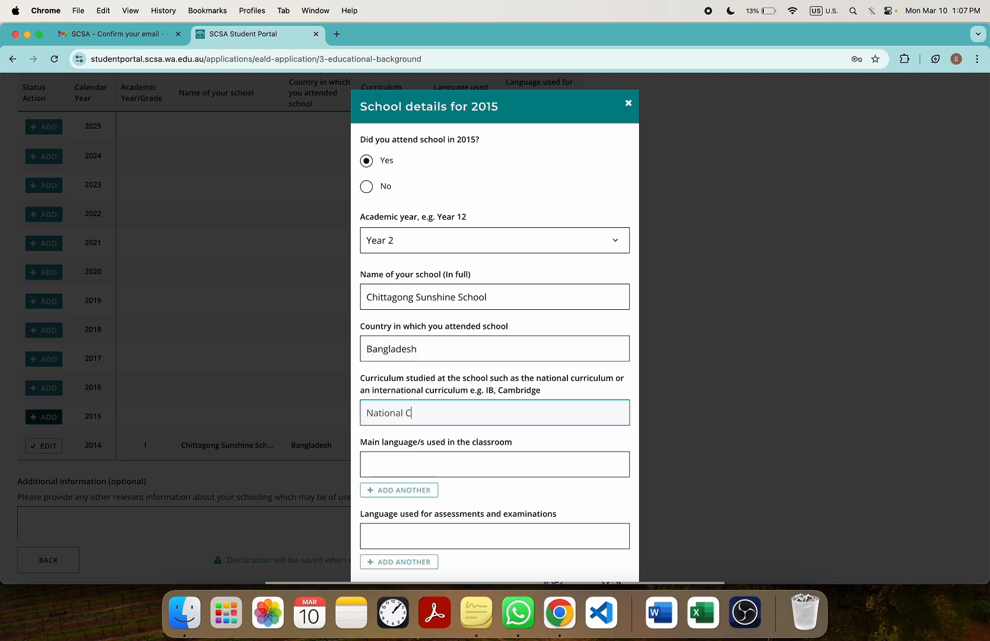
{"action": "type", "text": "National Cuririculum"}
Step: Choose Bengali as the classroom and assessment language and add the 2015 row
{"action": "left_click", "coordinate": [386, 460]}
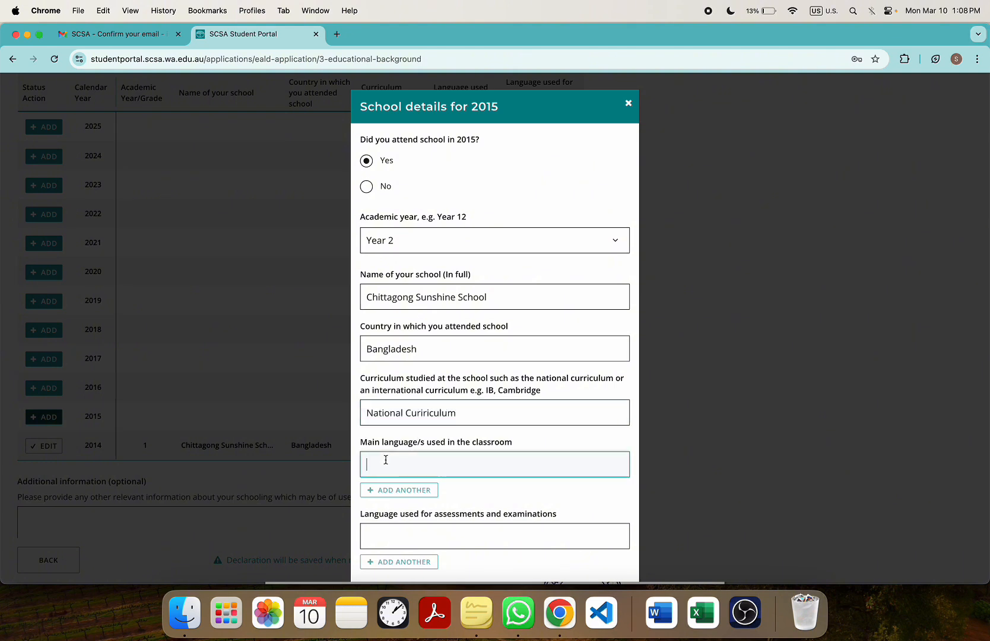
{"action": "type", "text": "Ba"}
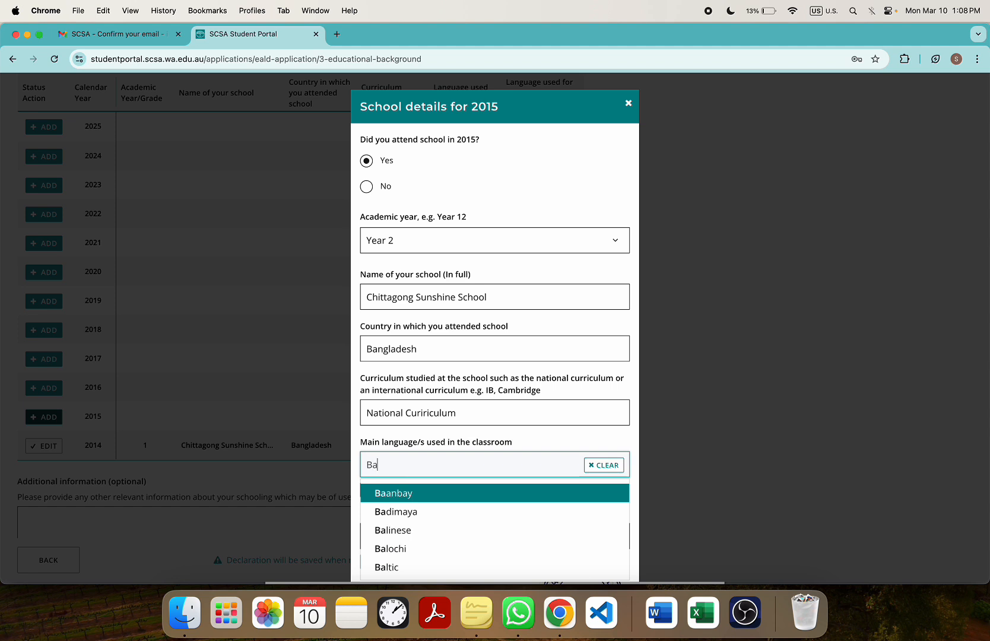
{"action": "type", "text": "nga"}
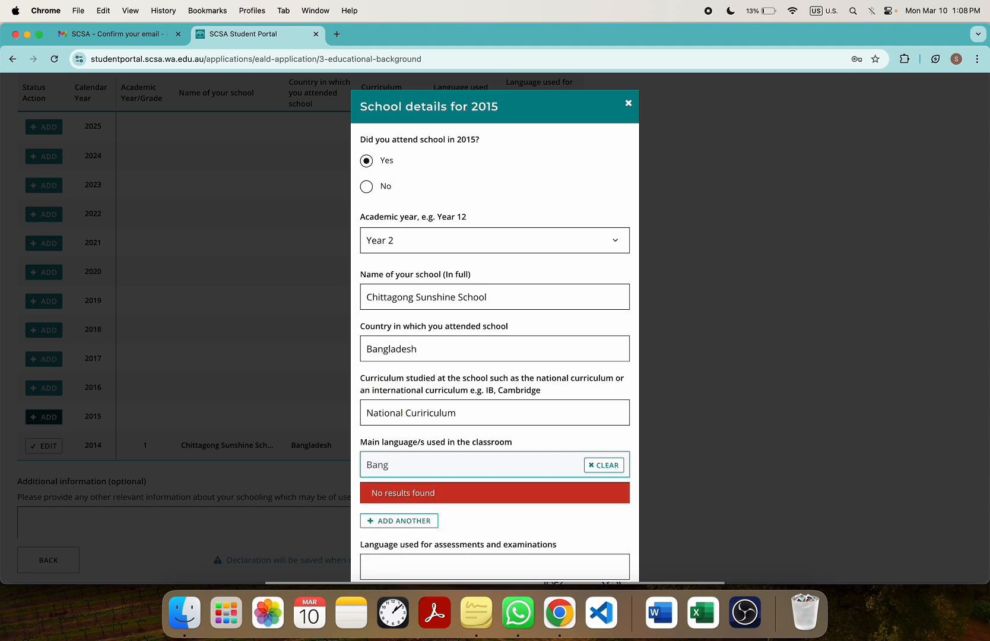
{"action": "key", "text": "BackSpace"}
{"action": "key", "text": "BackSpace"}
{"action": "type", "text": "eng"}
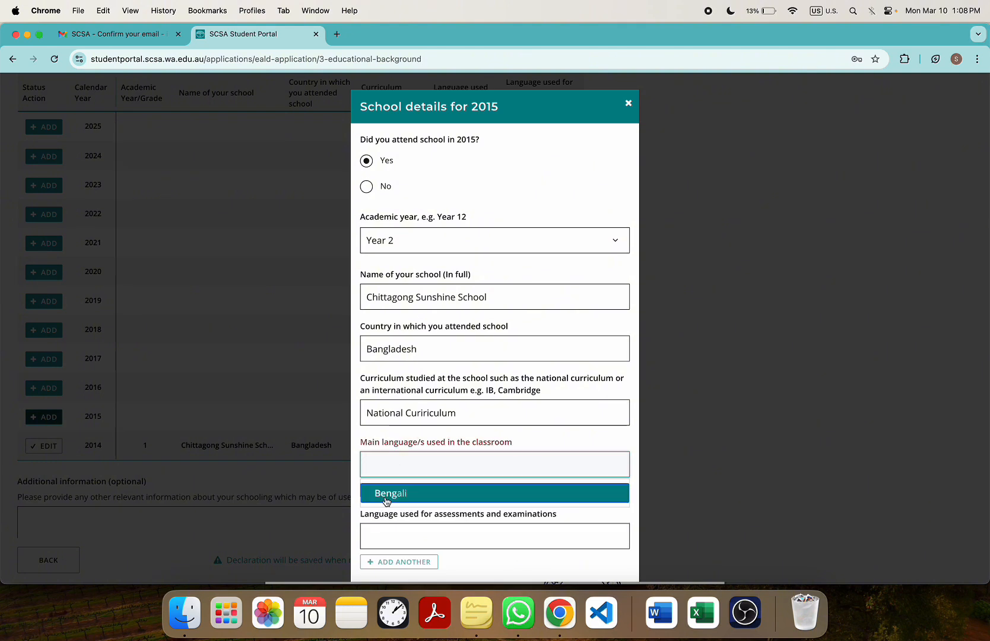
{"action": "left_click", "coordinate": [390, 493]}
{"action": "scroll", "coordinate": [451, 486], "scroll_direction": "down", "scroll_amount": 2}
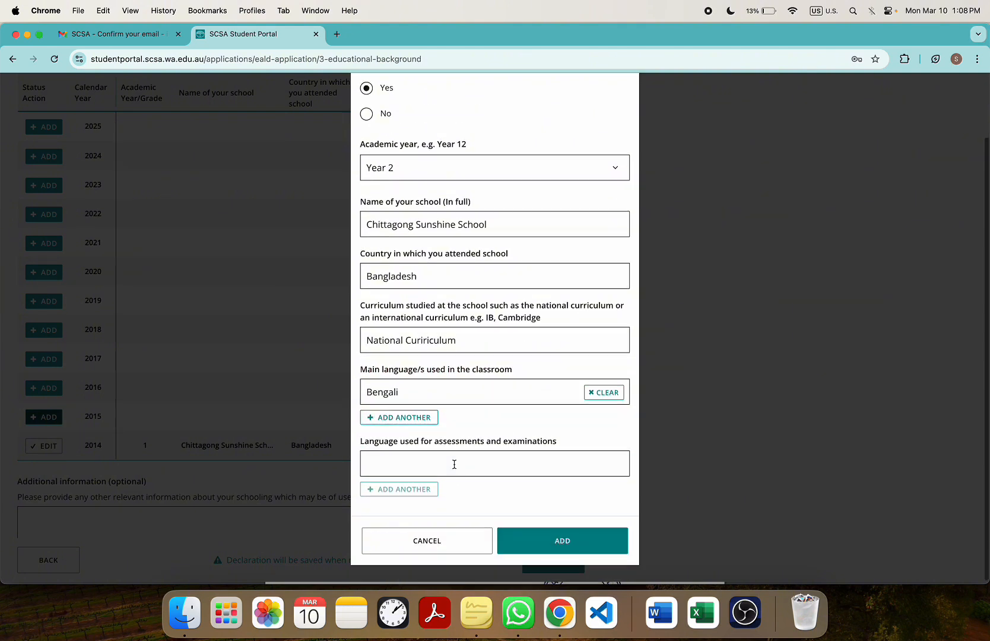
{"action": "left_click", "coordinate": [453, 464]}
{"action": "type", "text": "Bengla"}
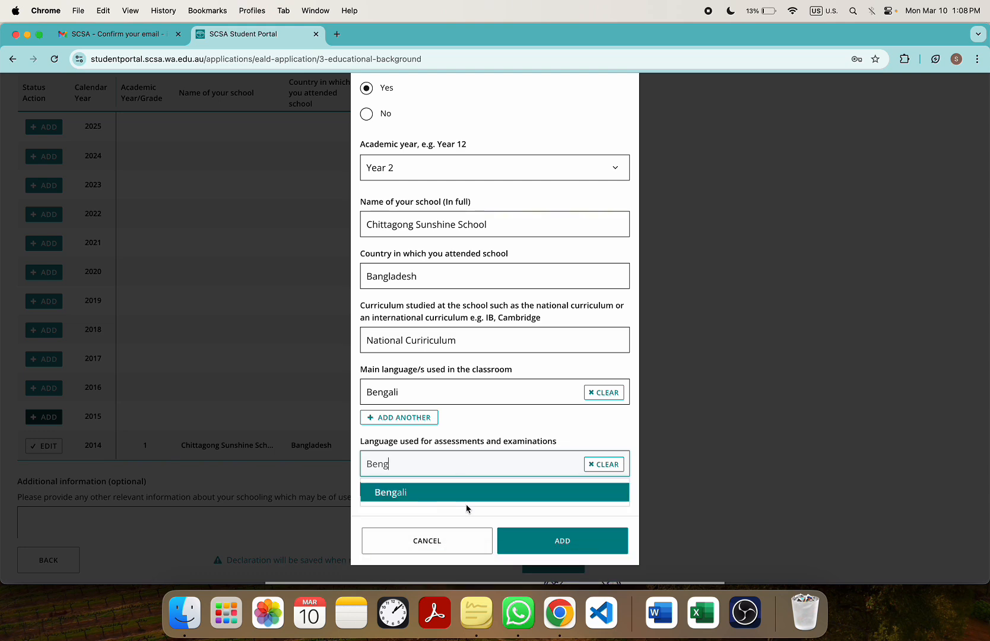
{"action": "left_click", "coordinate": [469, 497]}
{"action": "left_click", "coordinate": [547, 549]}
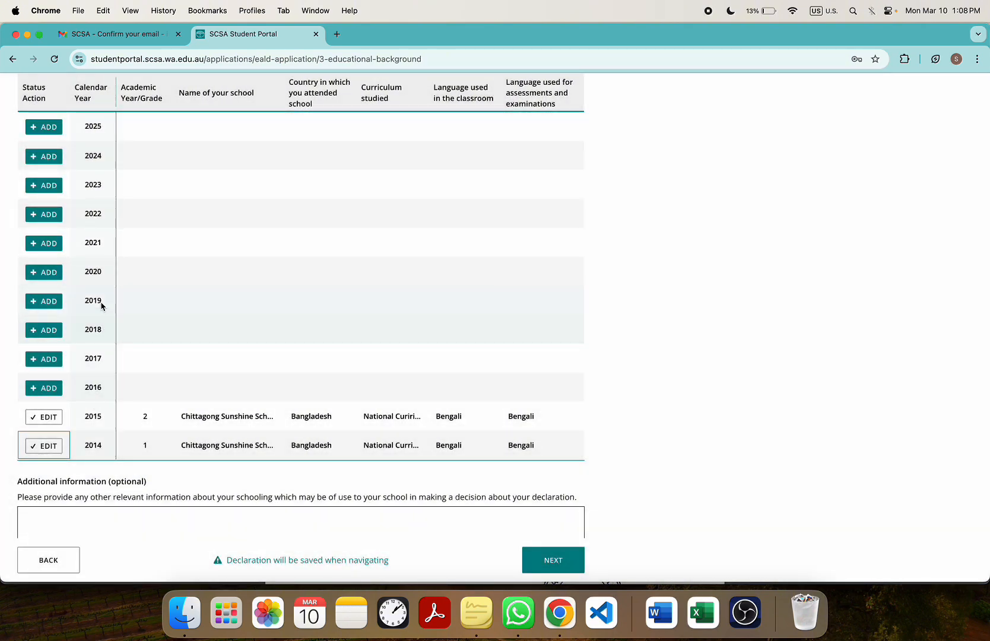
Step: Start the 2016 row: attended, Year 3, Chittagong Sunshine School, Bangladesh, National Curriculum
{"action": "left_click", "coordinate": [49, 389]}
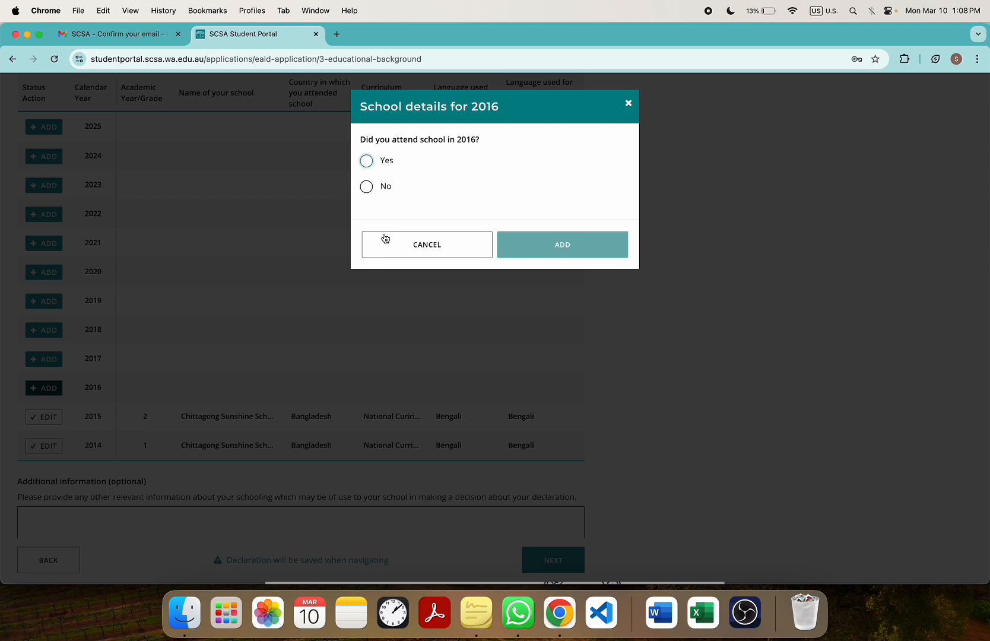
{"action": "left_click", "coordinate": [375, 161]}
{"action": "left_click", "coordinate": [521, 243]}
{"action": "left_click", "coordinate": [521, 391]}
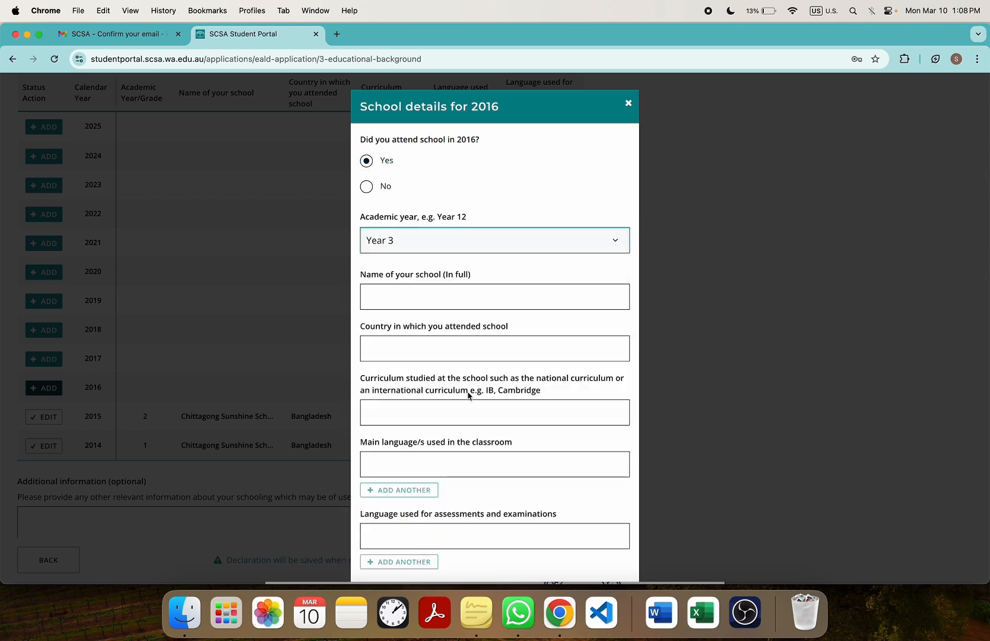
{"action": "left_click", "coordinate": [494, 290]}
{"action": "left_click", "coordinate": [473, 337]}
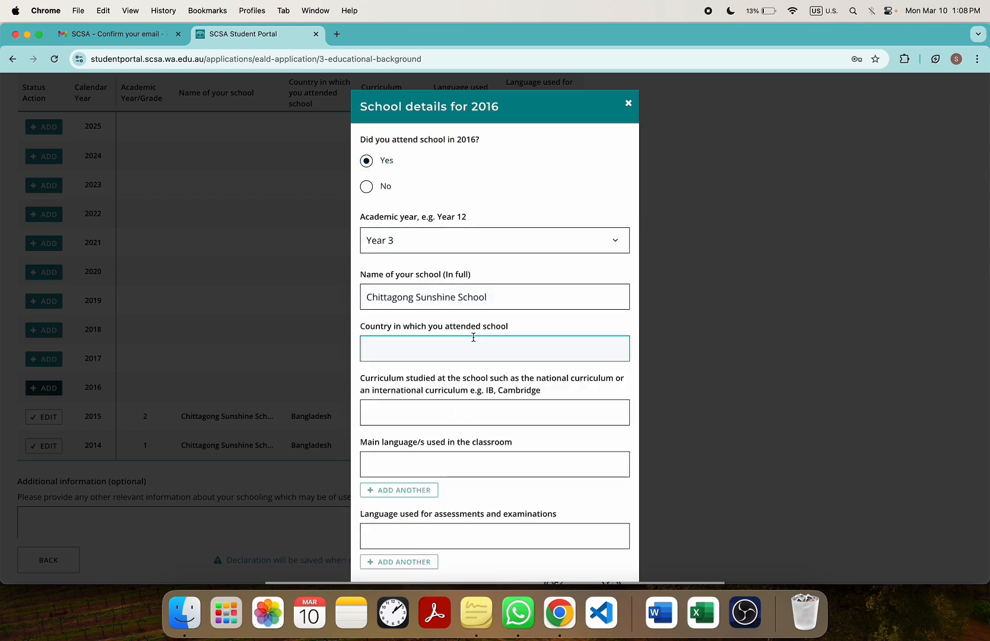
{"action": "type", "text": "Ban"}
{"action": "left_click", "coordinate": [464, 375]}
{"action": "left_click", "coordinate": [416, 413]}
{"action": "type", "text": "National Curriculum"}
Step: Set Bengali for both 2016 languages and add the row
{"action": "left_click", "coordinate": [411, 464]}
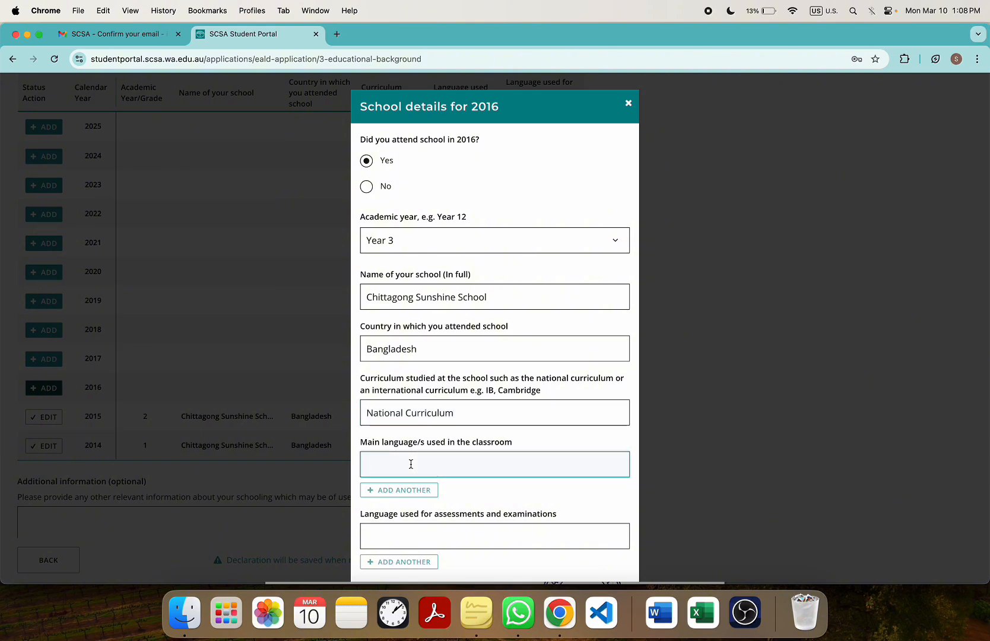
{"action": "type", "text": "Beng"}
{"action": "left_click", "coordinate": [418, 493]}
{"action": "left_click", "coordinate": [444, 539]}
{"action": "type", "text": "Beng"}
{"action": "left_click", "coordinate": [427, 564]}
{"action": "scroll", "coordinate": [475, 546], "scroll_direction": "down", "scroll_amount": 3}
{"action": "left_click", "coordinate": [537, 541]}
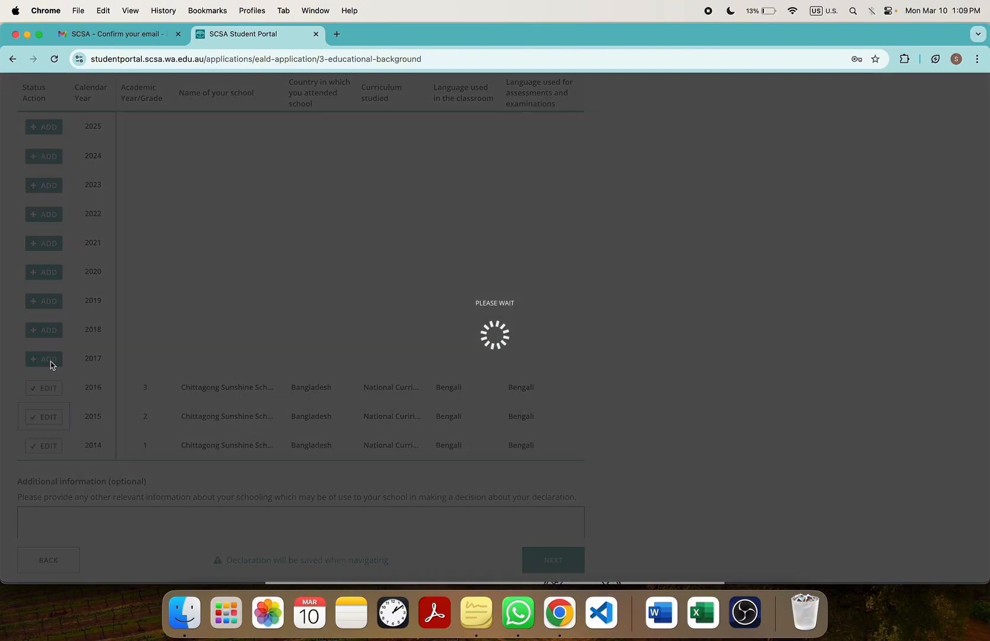
Step: Start the 2017 row: attended, Year 4, Chittagong Sunshine School, Bangladesh, National Curriculum
{"action": "left_click", "coordinate": [52, 363]}
{"action": "left_click", "coordinate": [368, 161]}
{"action": "left_click", "coordinate": [427, 240]}
{"action": "left_click", "coordinate": [462, 405]}
{"action": "left_click", "coordinate": [496, 289]}
{"action": "type", "text": "Chittagong Sunshine School"}
{"action": "left_click", "coordinate": [464, 355]}
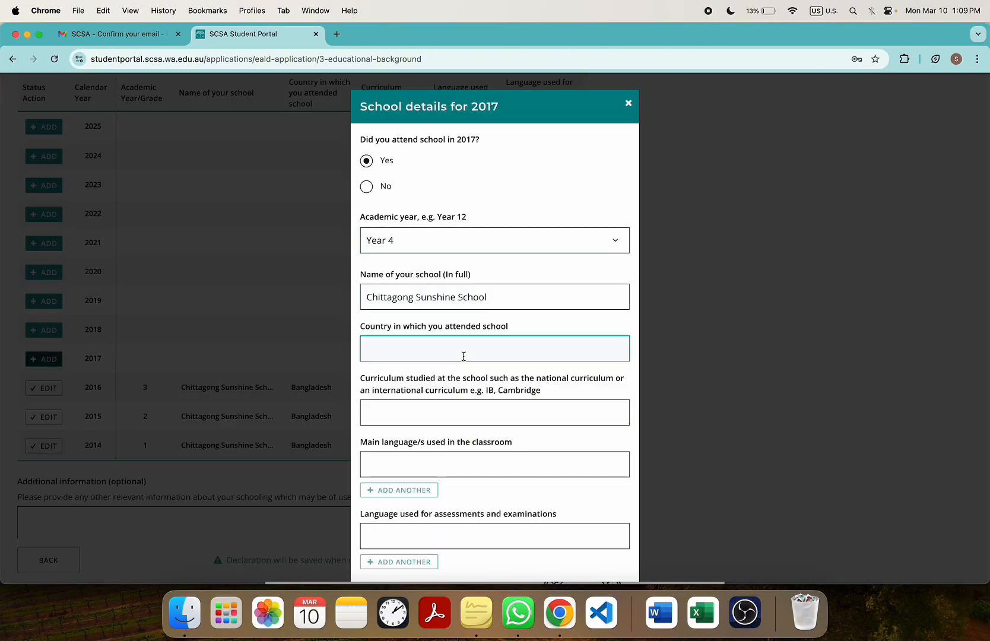
{"action": "type", "text": "Bangladesh"}
{"action": "left_click", "coordinate": [447, 411]}
{"action": "type", "text": "National Curriculum"}
Step: Set Bengali for both 2017 languages and add the row
{"action": "left_click", "coordinate": [416, 465]}
{"action": "type", "text": "Beng"}
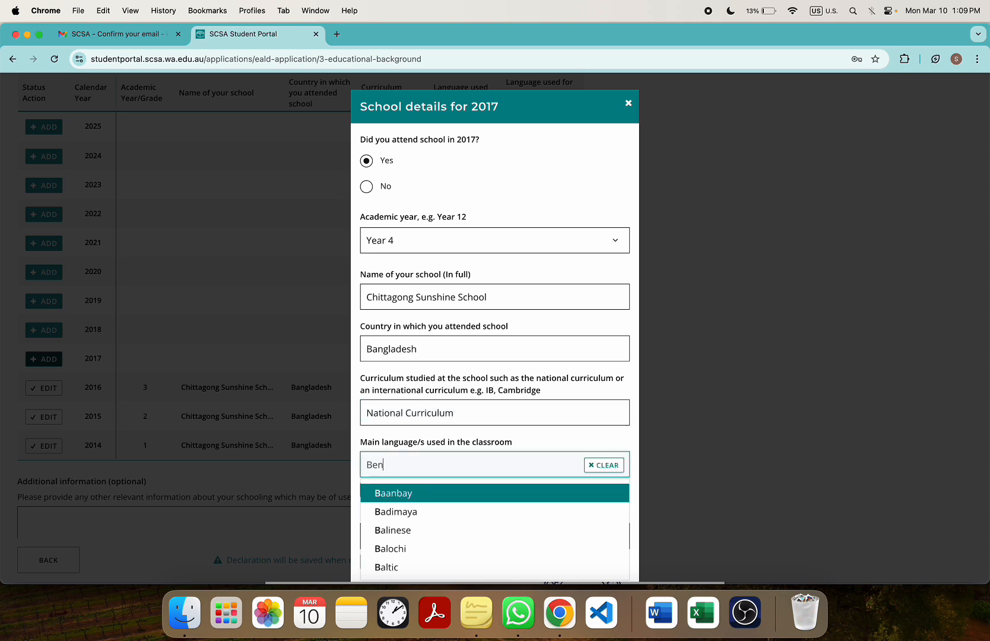
{"action": "left_click", "coordinate": [415, 490]}
{"action": "left_click", "coordinate": [413, 536]}
{"action": "type", "text": "Bengali"}
{"action": "left_click", "coordinate": [408, 564]}
{"action": "scroll", "coordinate": [408, 563], "scroll_direction": "down", "scroll_amount": 3}
{"action": "left_click", "coordinate": [401, 553]}
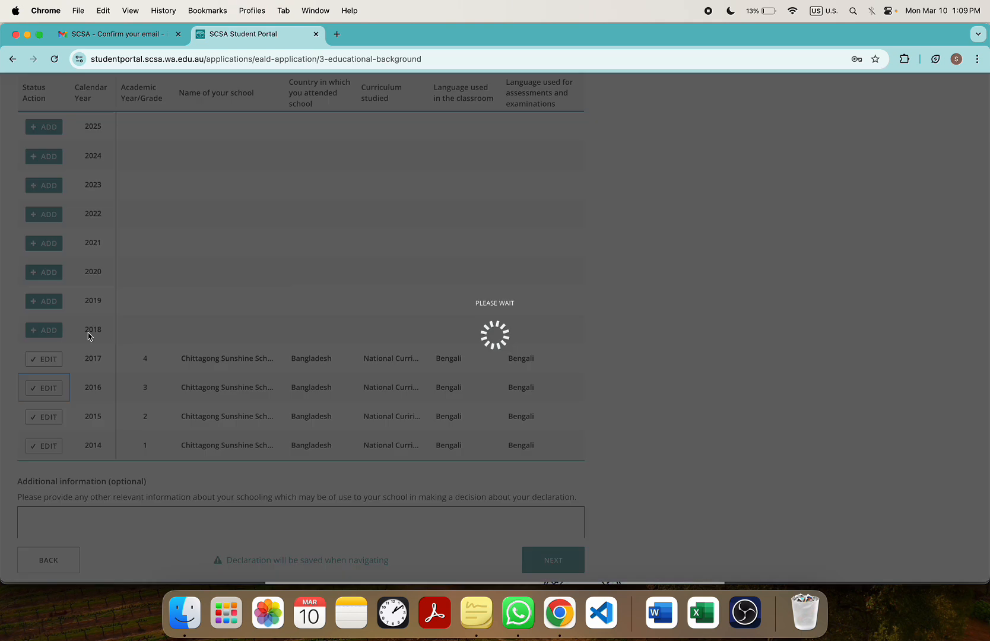
Step: Start the 2018 row: attended, Year 5, Chittagong Sunshine School, Bangladesh, National Curriculum
{"action": "left_click", "coordinate": [49, 334]}
{"action": "left_click", "coordinate": [367, 160]}
{"action": "left_click", "coordinate": [425, 241]}
{"action": "left_click", "coordinate": [425, 391]}
{"action": "left_click", "coordinate": [467, 298]}
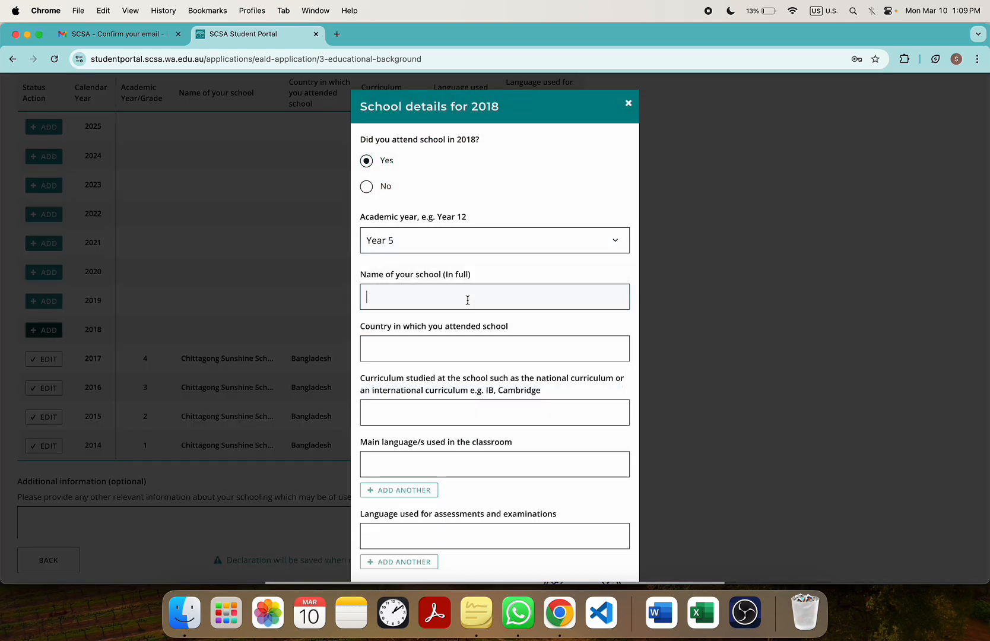
{"action": "type", "text": "Chittagong Sunshine School"}
{"action": "left_click", "coordinate": [445, 349]}
{"action": "type", "text": "Bangladesh"}
{"action": "left_click", "coordinate": [424, 410]}
{"action": "type", "text": "National Curriculum"}
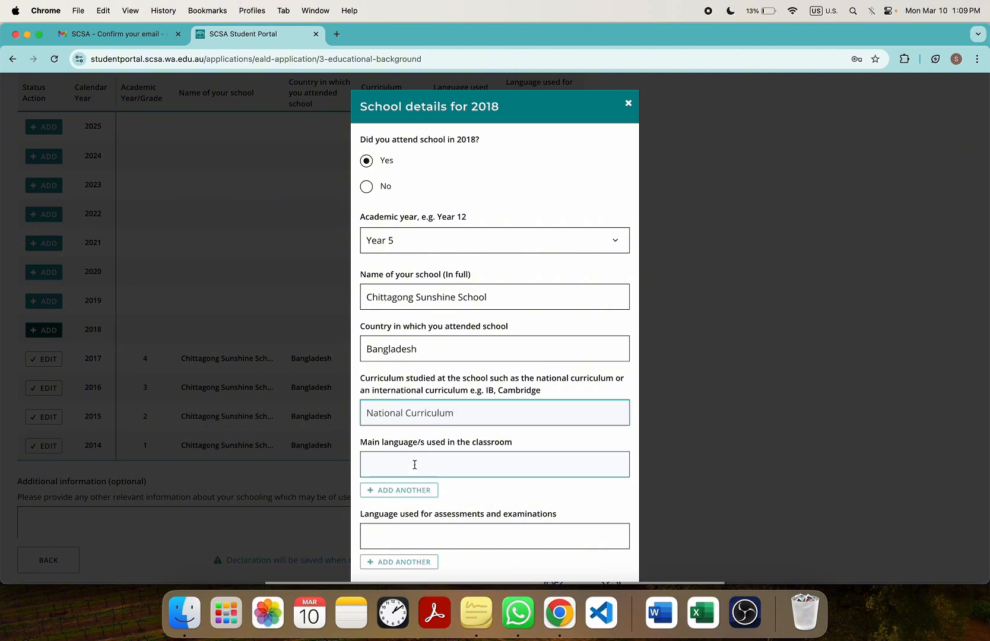
Step: Enter Bengali for both 2018 languages and add the row
{"action": "left_click", "coordinate": [413, 465]}
{"action": "type", "text": "Bengali"}
{"action": "left_click", "coordinate": [407, 536]}
{"action": "type", "text": "Bengali"}
{"action": "scroll", "coordinate": [398, 559], "scroll_direction": "down", "scroll_amount": 3}
{"action": "left_click", "coordinate": [398, 554]}
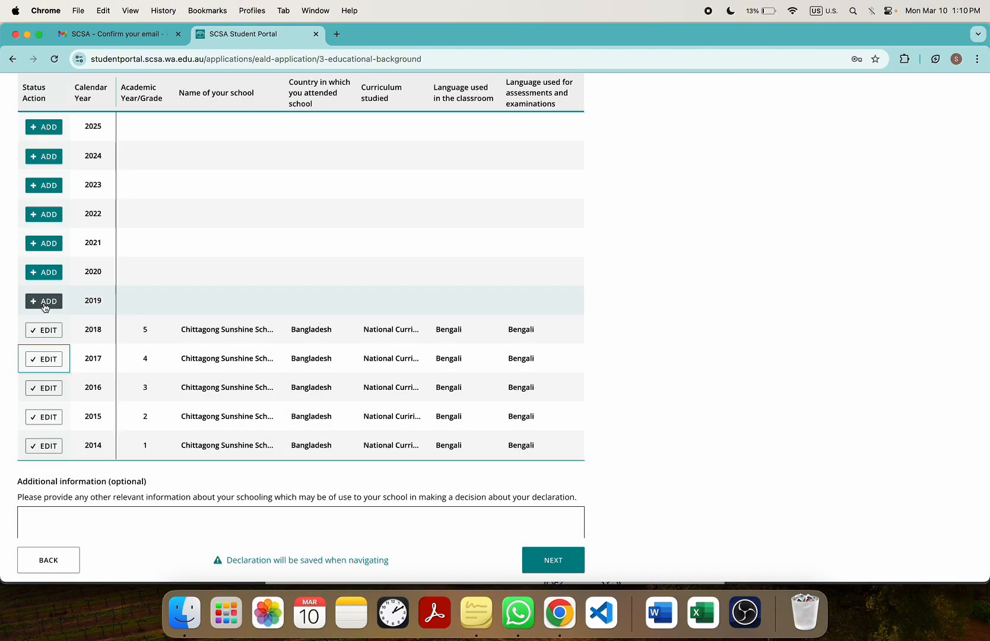
Step: Start the 2019 row: attended, Year 6, Chittagong Sunshine School, Bangladesh, National Curriculum
{"action": "left_click", "coordinate": [46, 303]}
{"action": "left_click", "coordinate": [367, 161]}
{"action": "left_click", "coordinate": [460, 244]}
{"action": "left_click", "coordinate": [442, 412]}
{"action": "left_click", "coordinate": [447, 298]}
{"action": "type", "text": "Chittagong Sunshine School"}
{"action": "left_click", "coordinate": [445, 348]}
{"action": "type", "text": "Bangladesh"}
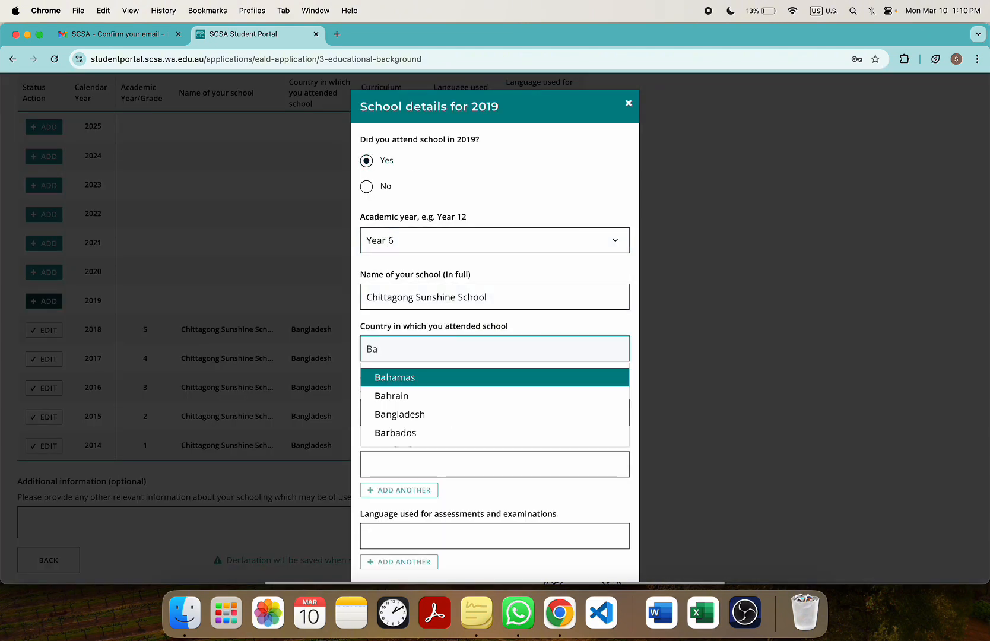
{"action": "left_click", "coordinate": [451, 410]}
{"action": "type", "text": "National Curriculum"}
Step: Enter Bengali for both 2019 languages and save the row
{"action": "left_click", "coordinate": [415, 465]}
{"action": "type", "text": "Bengali"}
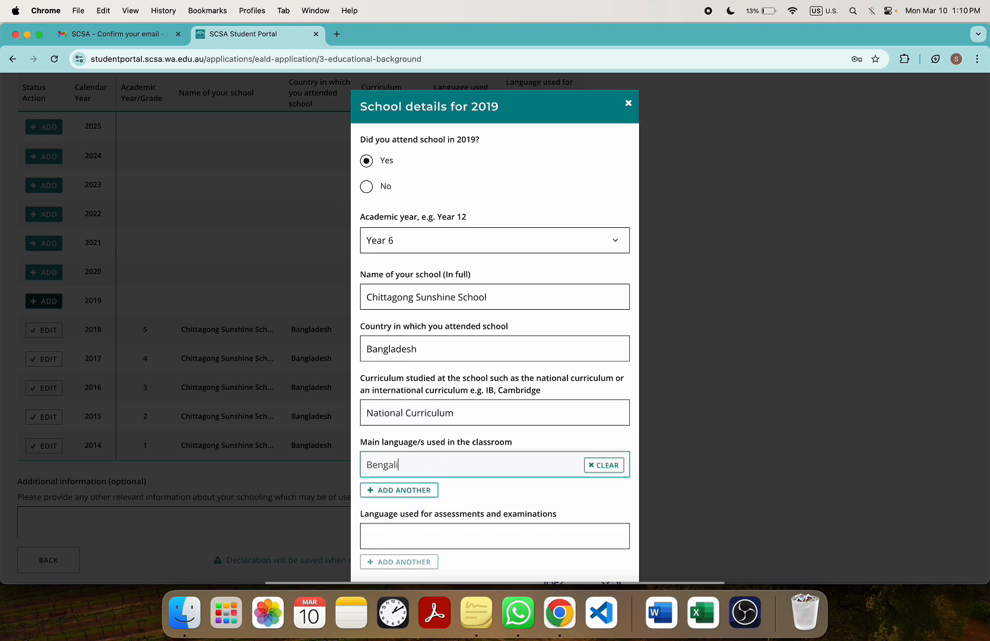
{"action": "left_click", "coordinate": [410, 536]}
{"action": "type", "text": "Bengali"}
{"action": "scroll", "coordinate": [506, 547], "scroll_direction": "down", "scroll_amount": 3}
{"action": "left_click", "coordinate": [506, 547]}
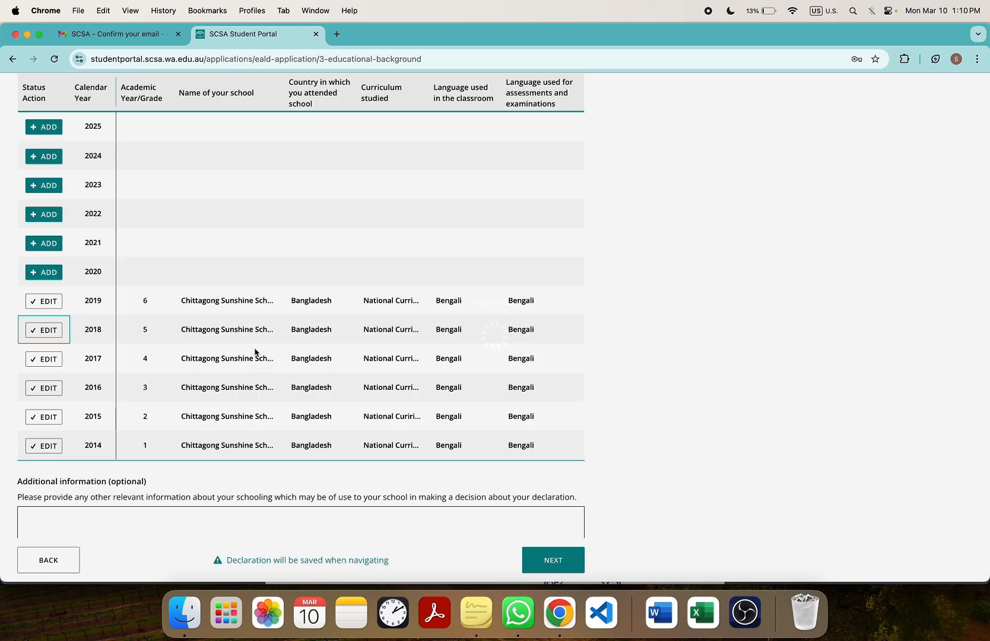
Step: Start the 2020 row: Year 7, Chittagong Sunshine School, Bangladesh, National Curriculum
{"action": "left_click", "coordinate": [43, 272]}
{"action": "left_click", "coordinate": [455, 241]}
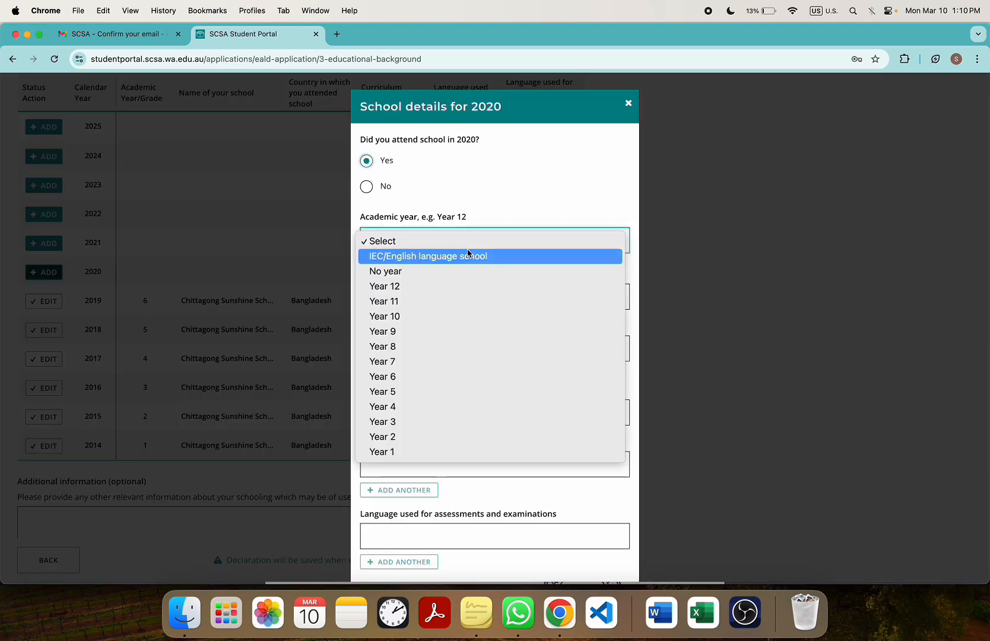
{"action": "left_click", "coordinate": [386, 346]}
{"action": "left_click", "coordinate": [397, 303]}
{"action": "type", "text": "Chittagong Sunshine School"}
{"action": "left_click", "coordinate": [414, 352]}
{"action": "type", "text": "Ba"}
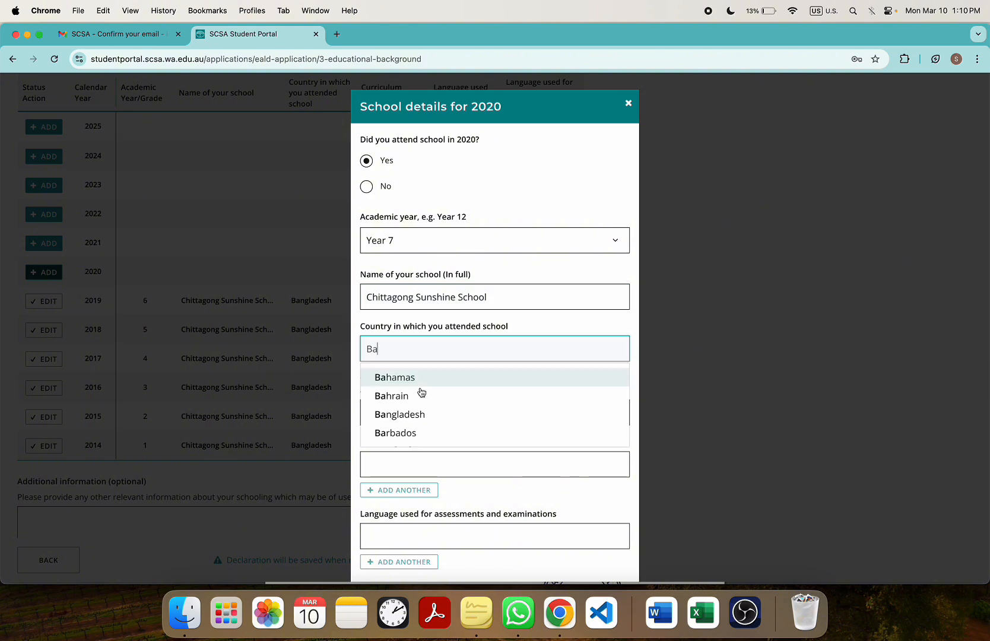
{"action": "left_click", "coordinate": [420, 413]}
{"action": "left_click", "coordinate": [426, 422]}
{"action": "type", "text": "Natio"}
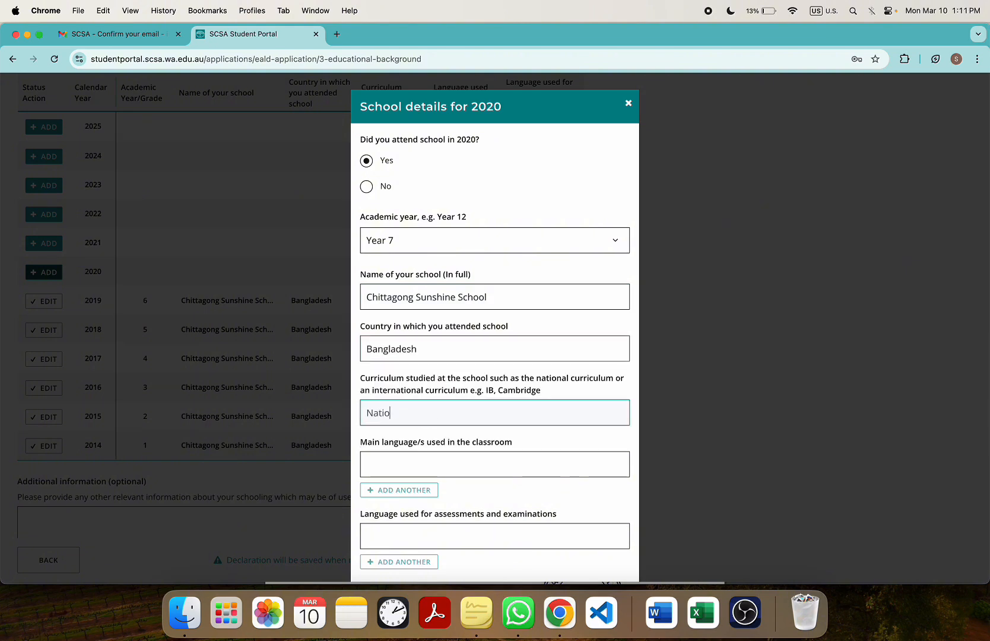
{"action": "type", "text": "nal Curriculum"}
Step: Enter Bengali for both 2020 languages and save the row
{"action": "left_click", "coordinate": [434, 465]}
{"action": "type", "text": "Bengali"}
{"action": "left_click", "coordinate": [433, 492]}
{"action": "left_click", "coordinate": [444, 532]}
{"action": "type", "text": "Bengali"}
{"action": "left_click", "coordinate": [439, 564]}
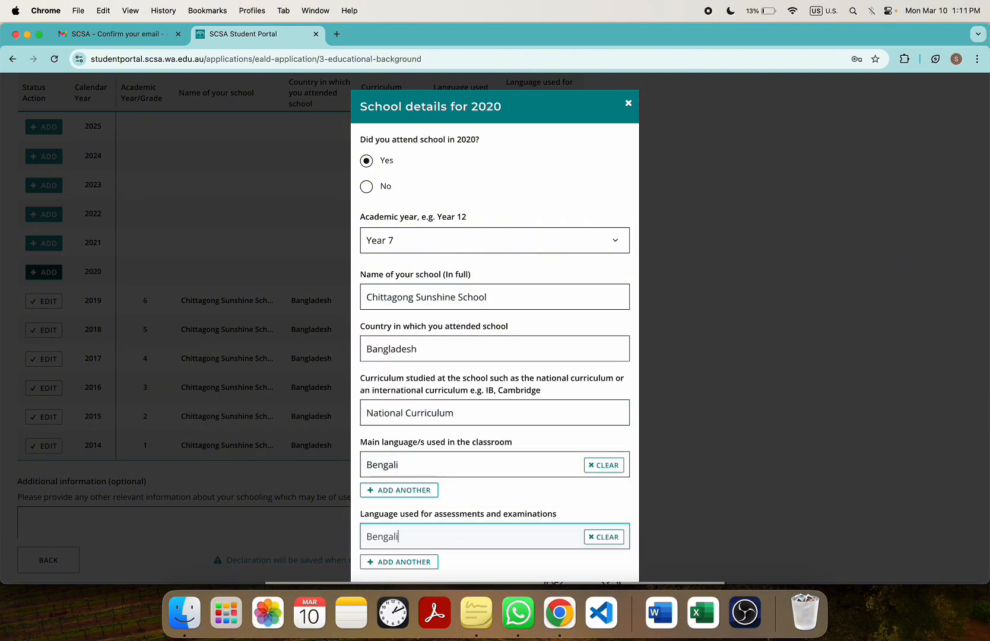
{"action": "scroll", "coordinate": [450, 522], "scroll_direction": "down", "scroll_amount": 5}
{"action": "left_click", "coordinate": [588, 537]}
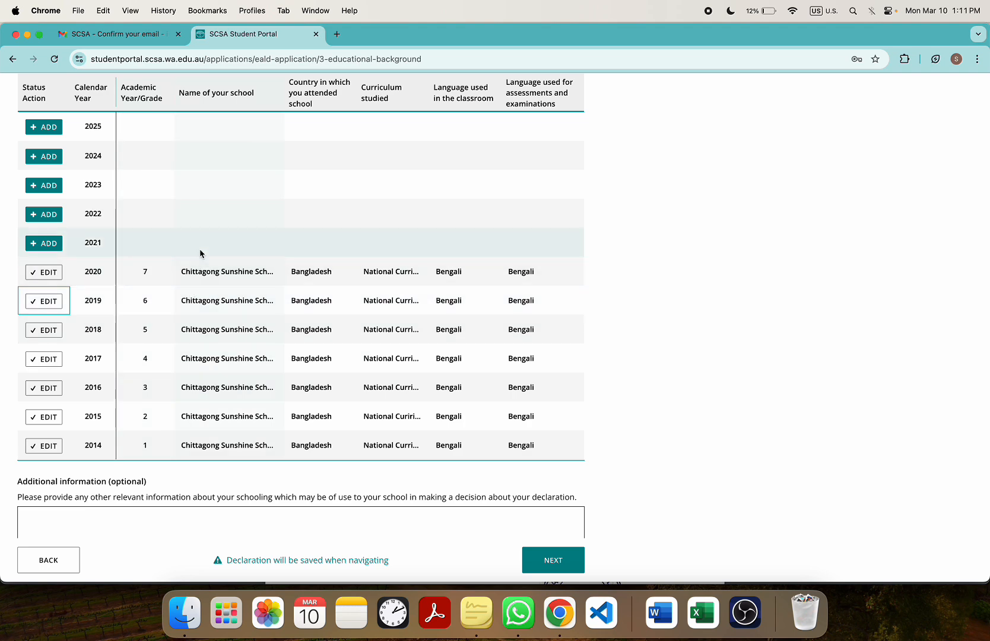
{"action": "scroll", "coordinate": [200, 253], "scroll_direction": "up", "scroll_amount": 3}
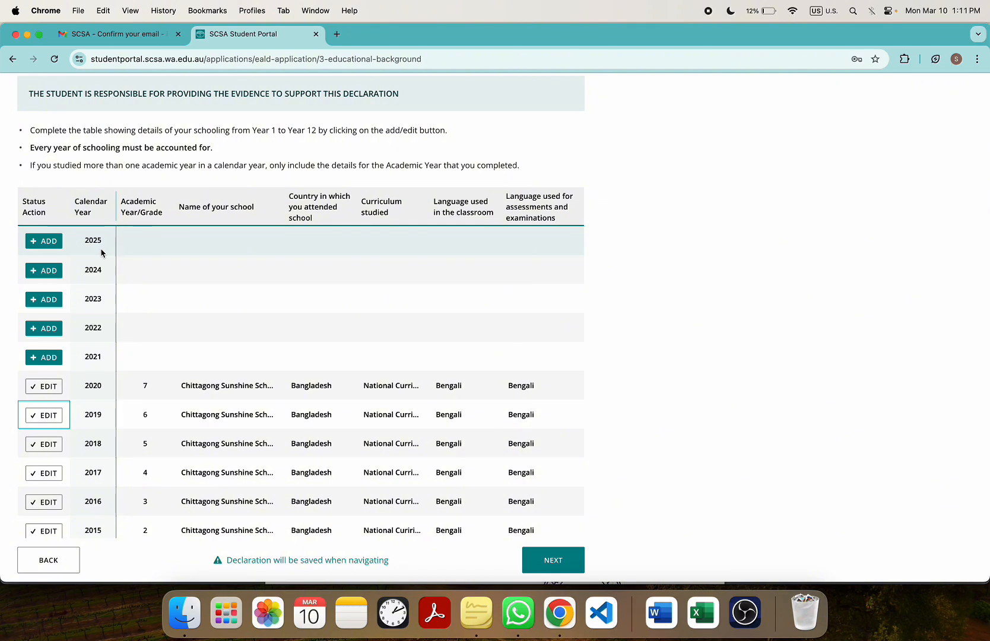
Step: Start the 2025 row: attended, Year 12, Sunshine Grammar School, Bangladesh
{"action": "left_click", "coordinate": [52, 242]}
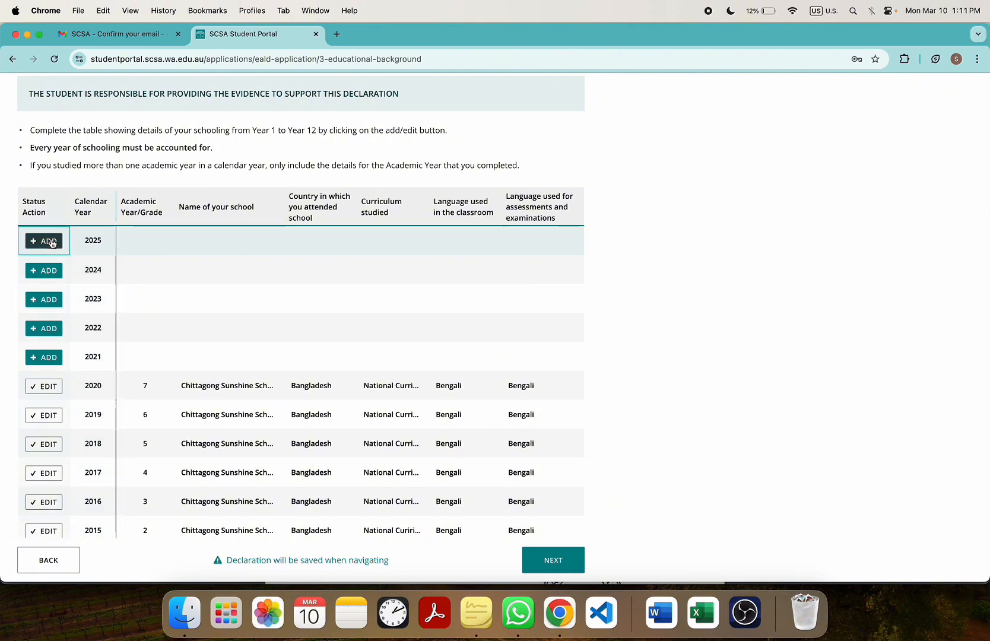
{"action": "left_click", "coordinate": [386, 160]}
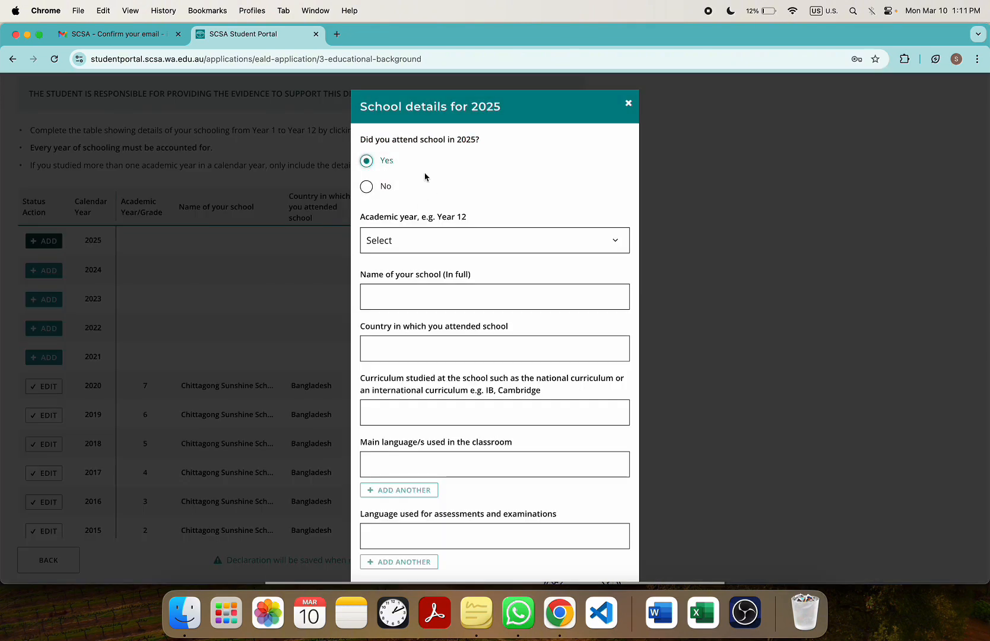
{"action": "left_click", "coordinate": [468, 248]}
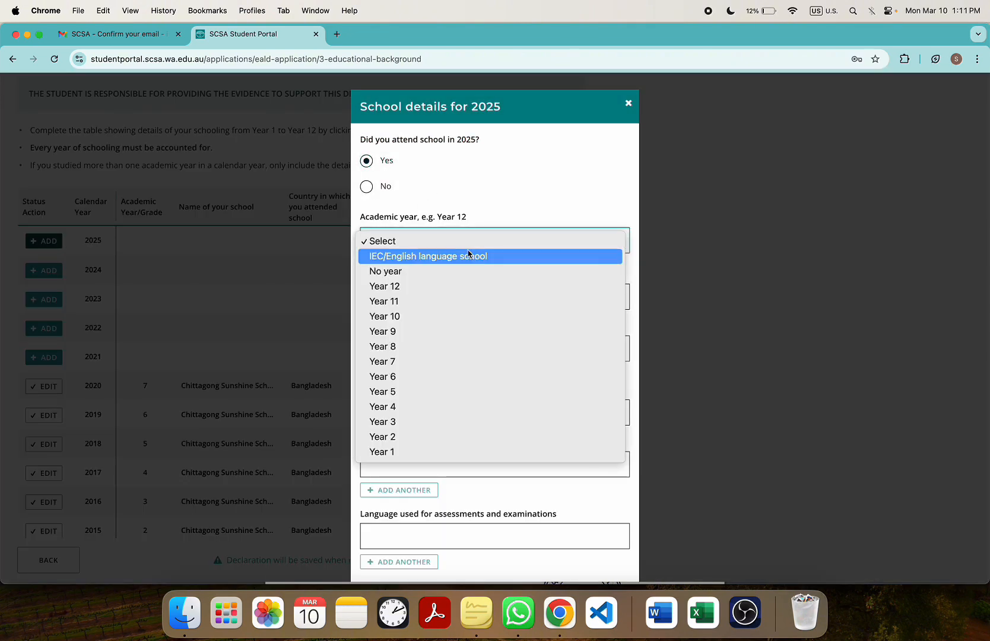
{"action": "left_click", "coordinate": [452, 286]}
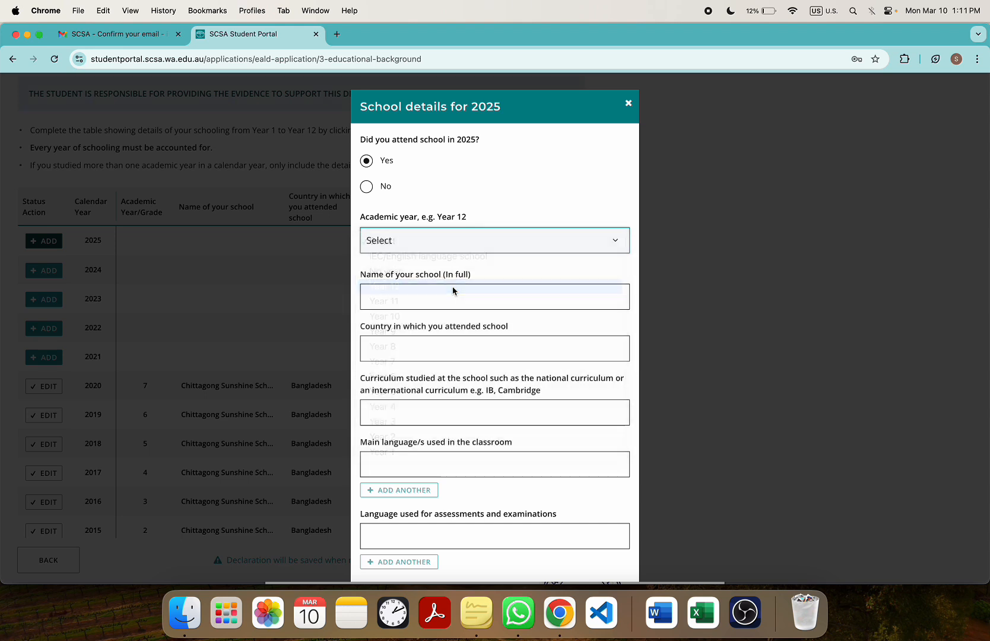
{"action": "left_click", "coordinate": [452, 290]}
{"action": "type", "text": "S"}
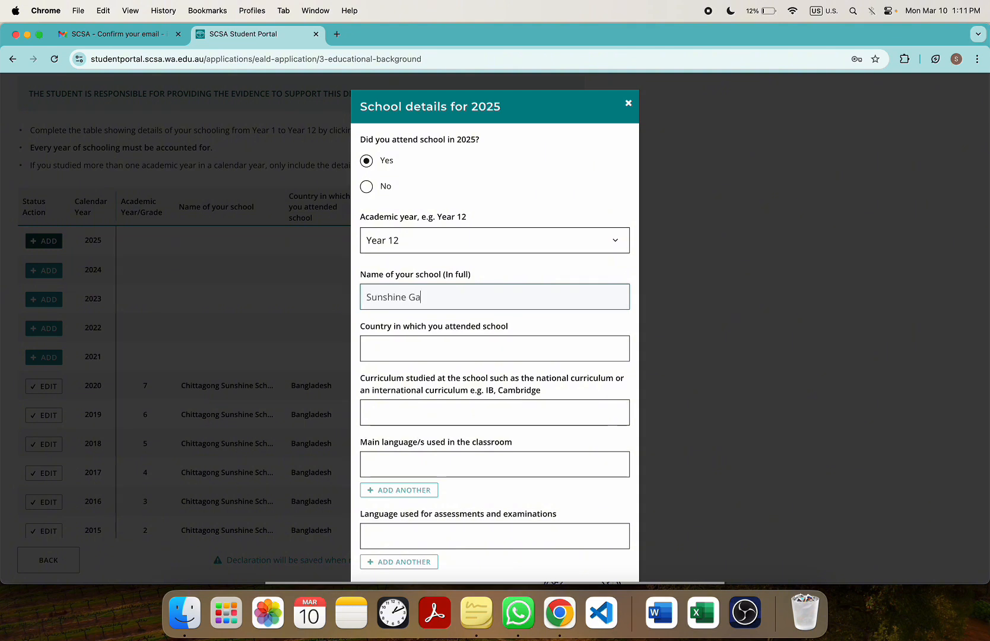
{"action": "type", "text": "unshine Grammar School"}
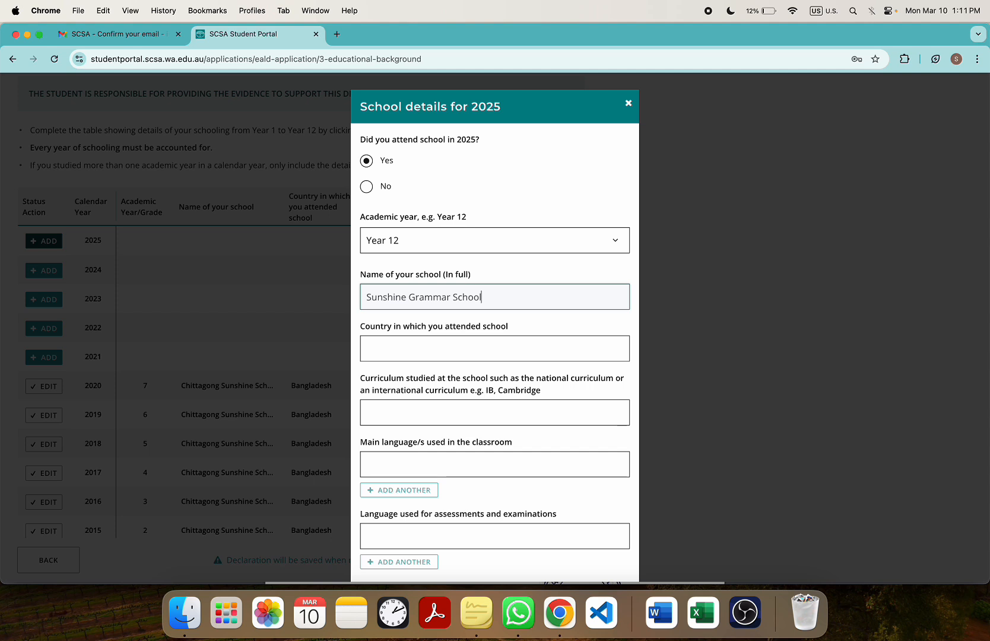
{"action": "left_click", "coordinate": [419, 347]}
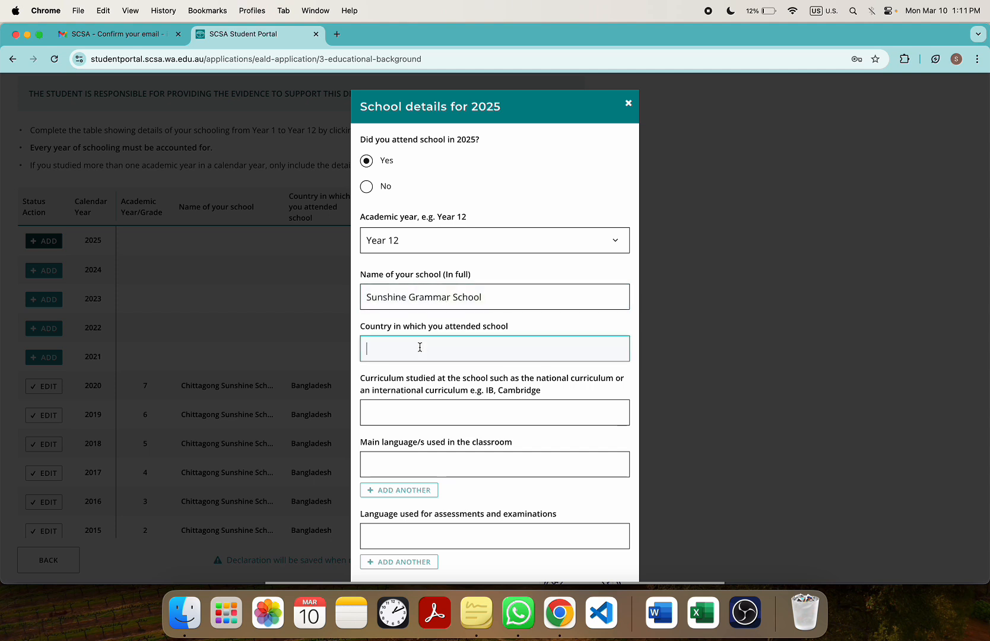
{"action": "type", "text": "Ban"}
{"action": "key", "text": "Return"}
Step: Enter Ausmat as the curriculum and English for classroom and assessment languages
{"action": "left_click", "coordinate": [408, 408]}
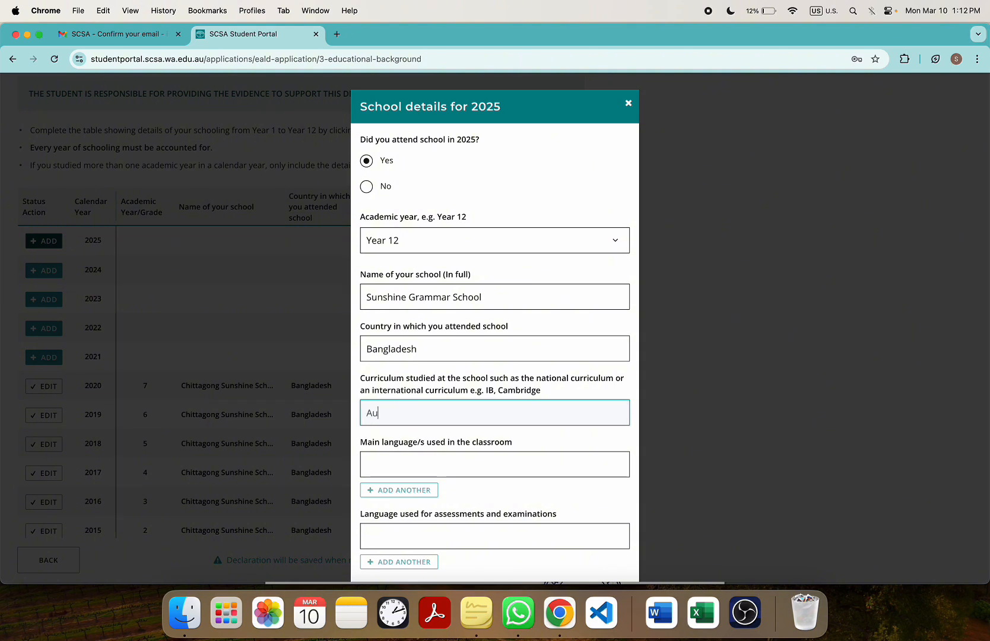
{"action": "type", "text": "Ausmat"}
{"action": "left_click", "coordinate": [405, 460]}
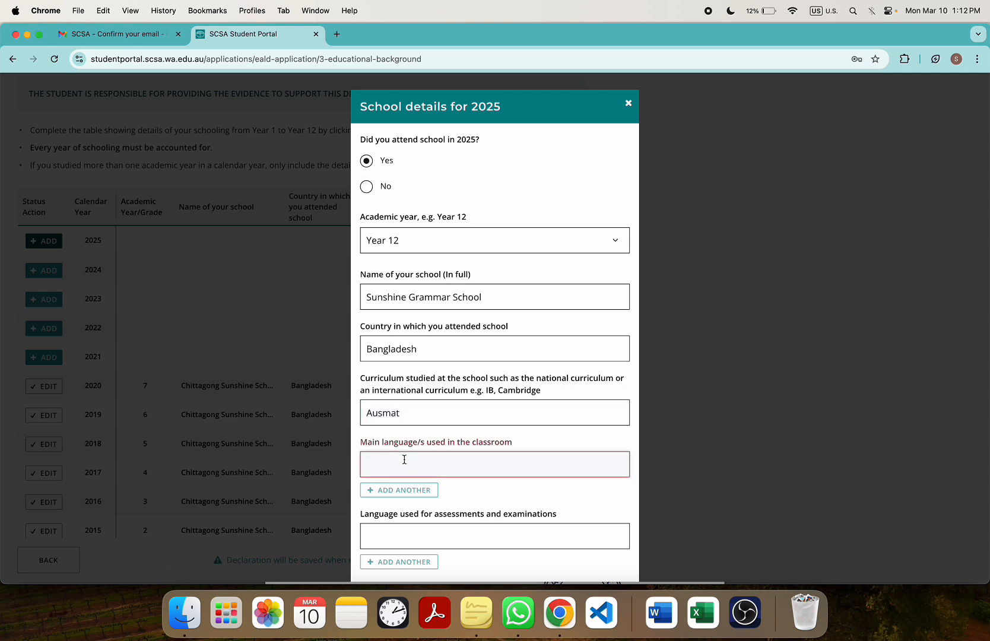
{"action": "type", "text": "Eng"}
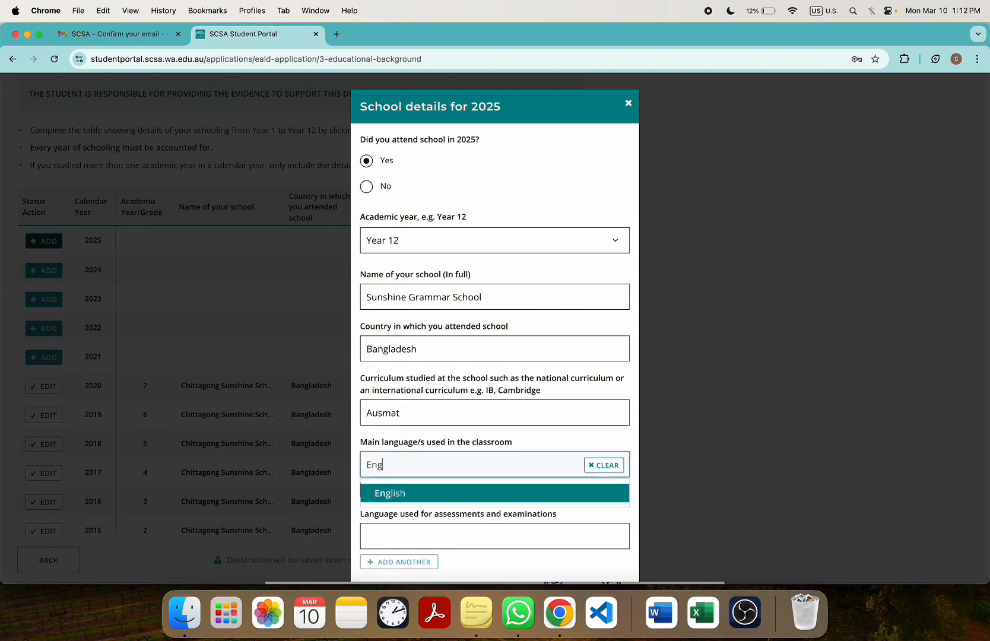
{"action": "key", "text": "Return"}
{"action": "left_click", "coordinate": [417, 539]}
{"action": "type", "text": "Eng"}
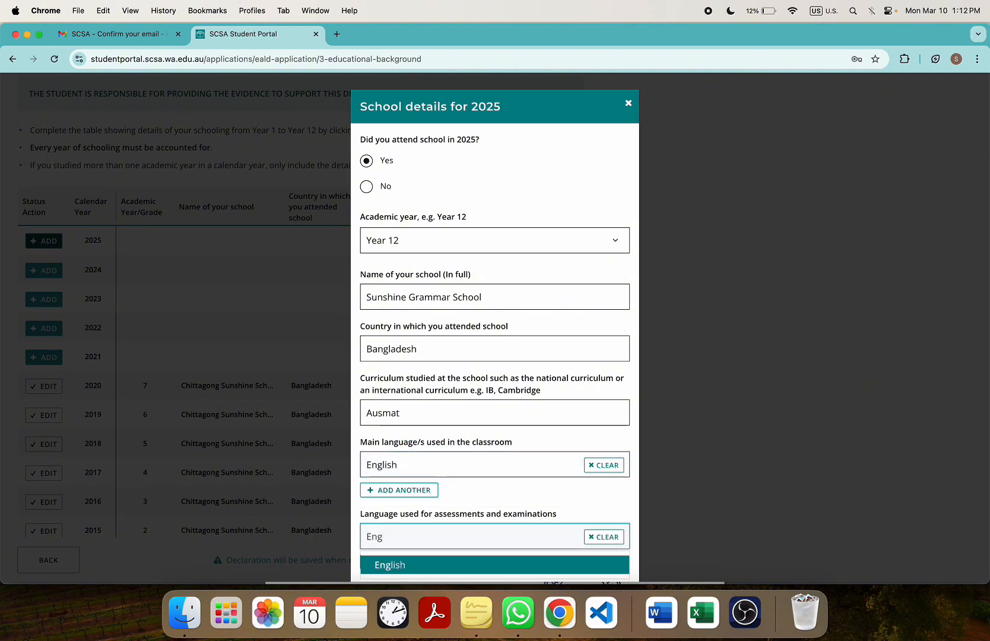
{"action": "key", "text": "Return"}
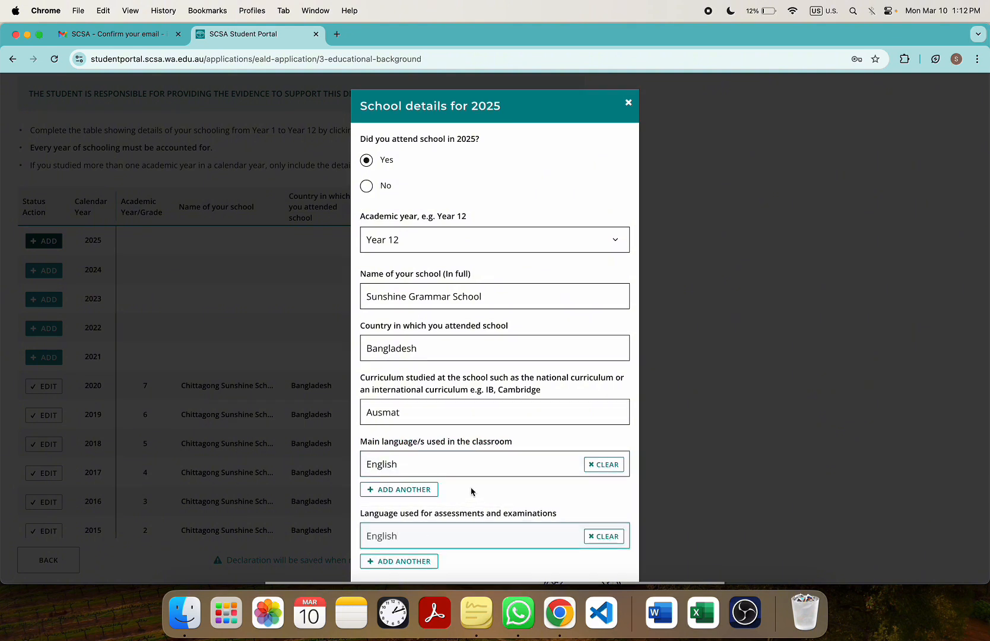
Step: Replace the Ausmat curriculum with WACE and save the 2025 row
{"action": "scroll", "coordinate": [470, 491], "scroll_direction": "down", "scroll_amount": 3}
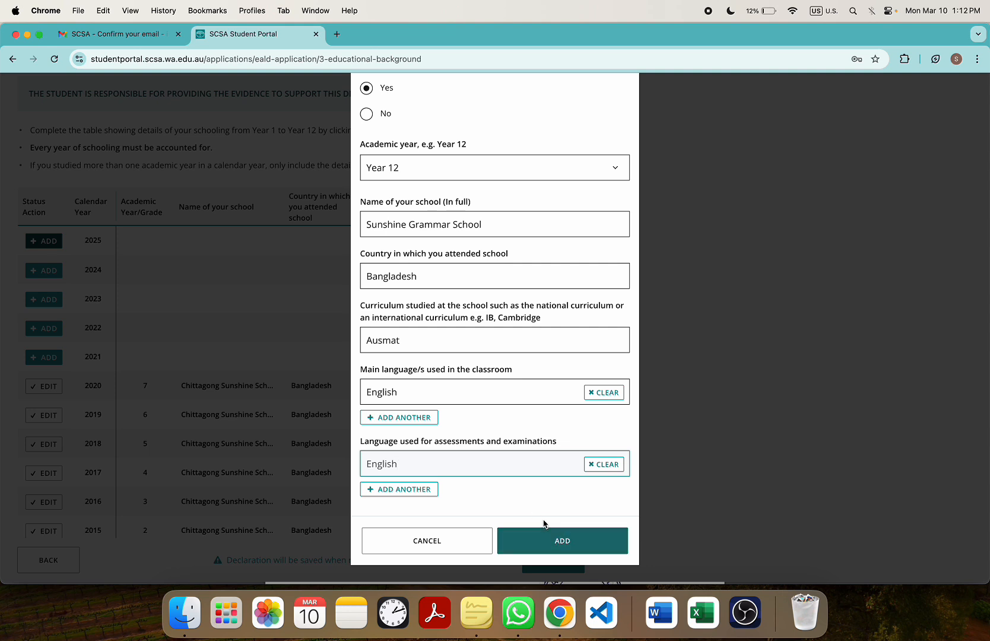
{"action": "scroll", "coordinate": [480, 266], "scroll_direction": "up", "scroll_amount": 2}
{"action": "scroll", "coordinate": [480, 266], "scroll_direction": "up", "scroll_amount": 1}
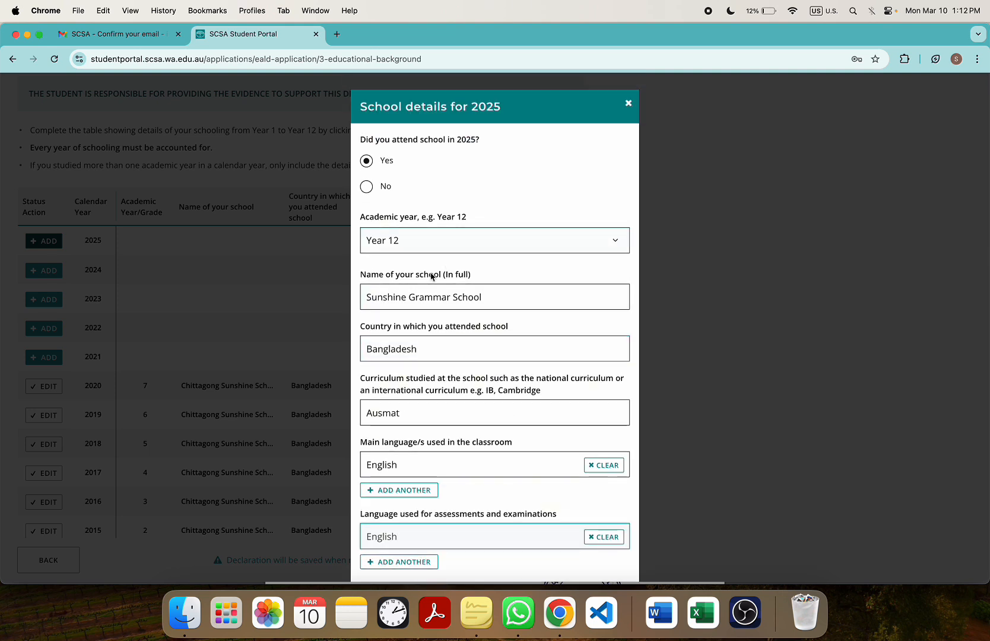
{"action": "double_click", "coordinate": [409, 417]}
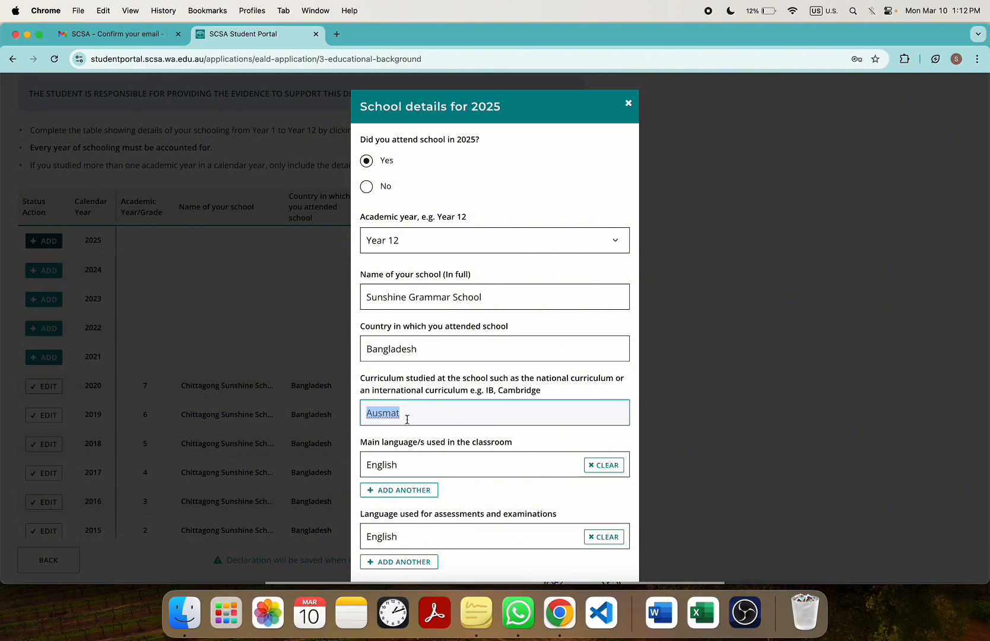
{"action": "type", "text": "WACE"}
{"action": "scroll", "coordinate": [420, 344], "scroll_direction": "down", "scroll_amount": 2}
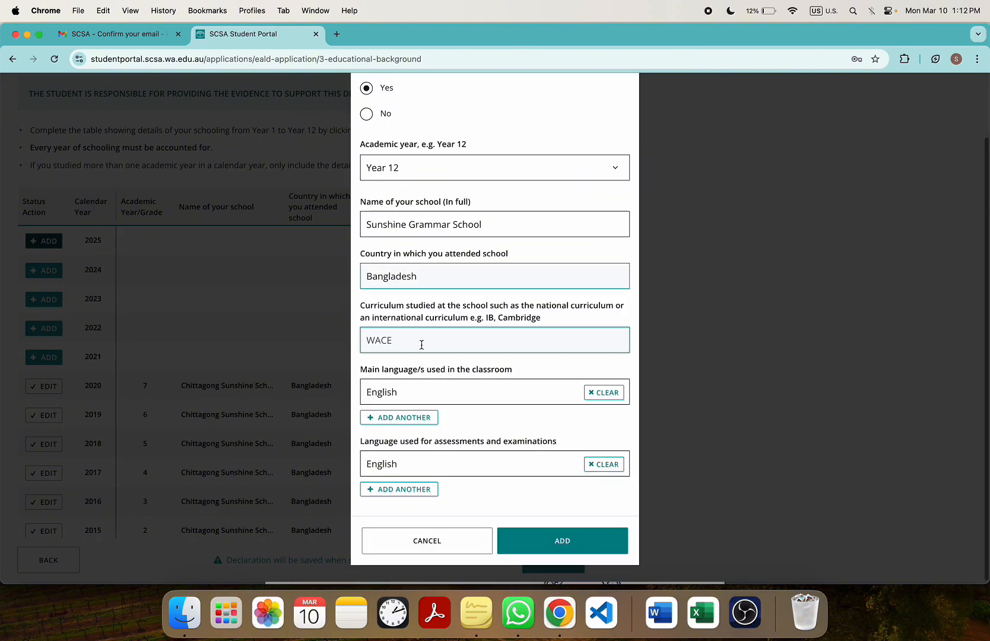
{"action": "left_click", "coordinate": [562, 540]}
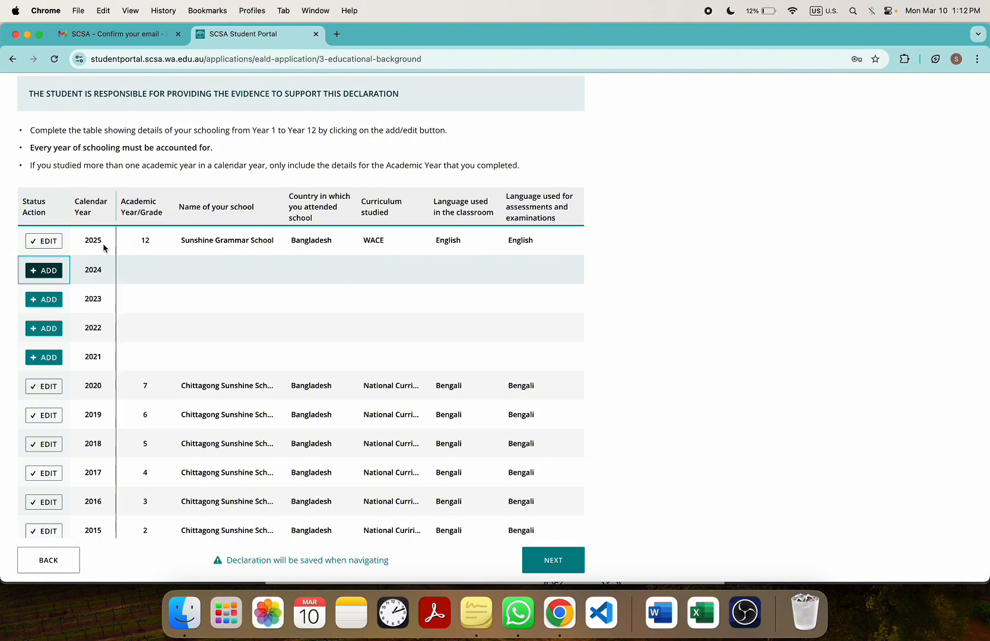
Step: Reopen the 2025 row twice to check its details, closing it without changes
{"action": "left_click", "coordinate": [55, 242]}
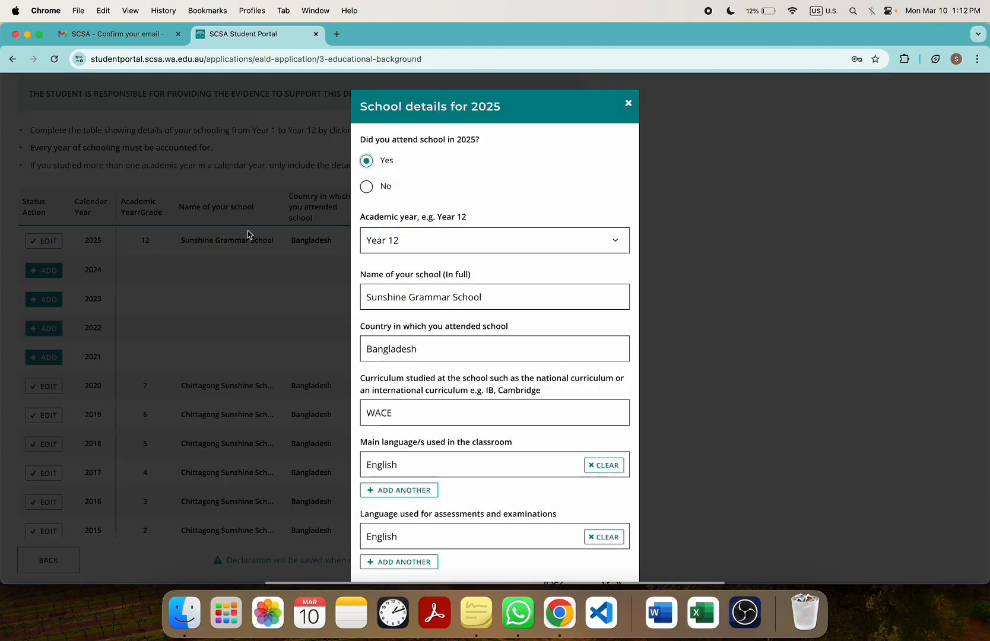
{"action": "left_click", "coordinate": [628, 103]}
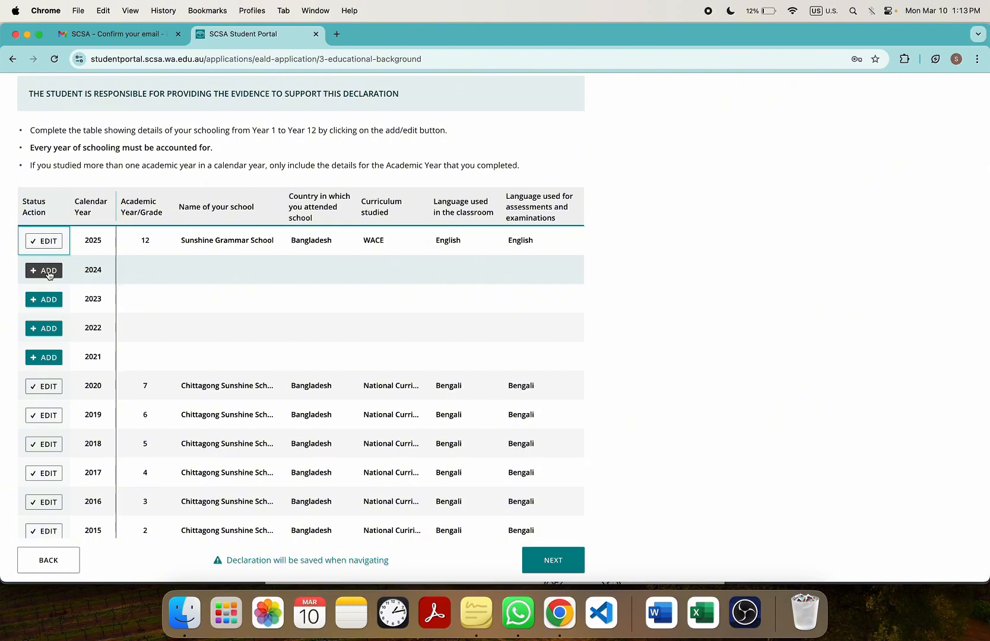
{"action": "left_click", "coordinate": [27, 240]}
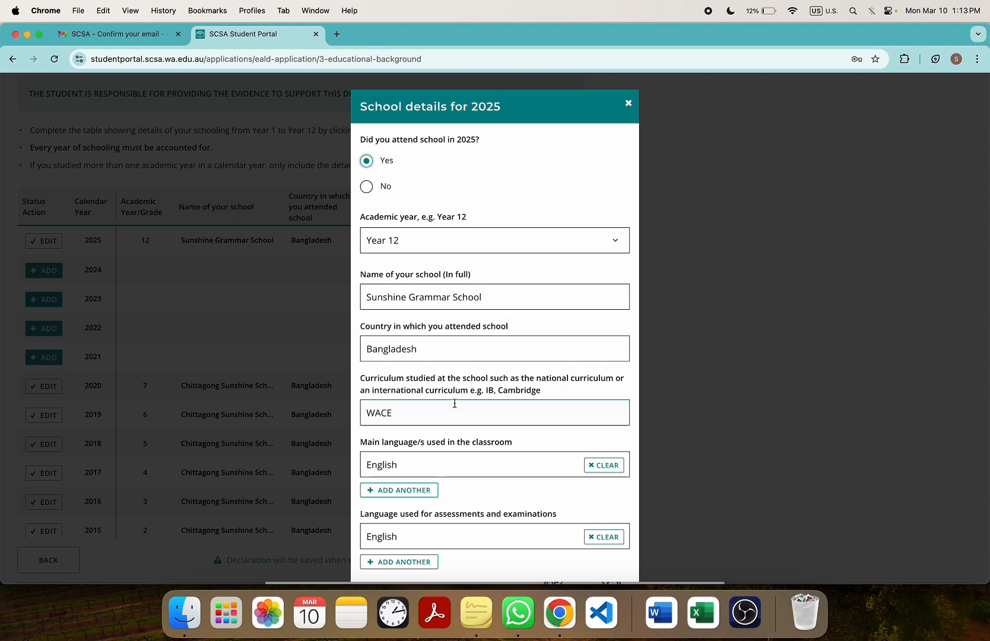
{"action": "scroll", "coordinate": [419, 473], "scroll_direction": "down", "scroll_amount": 1}
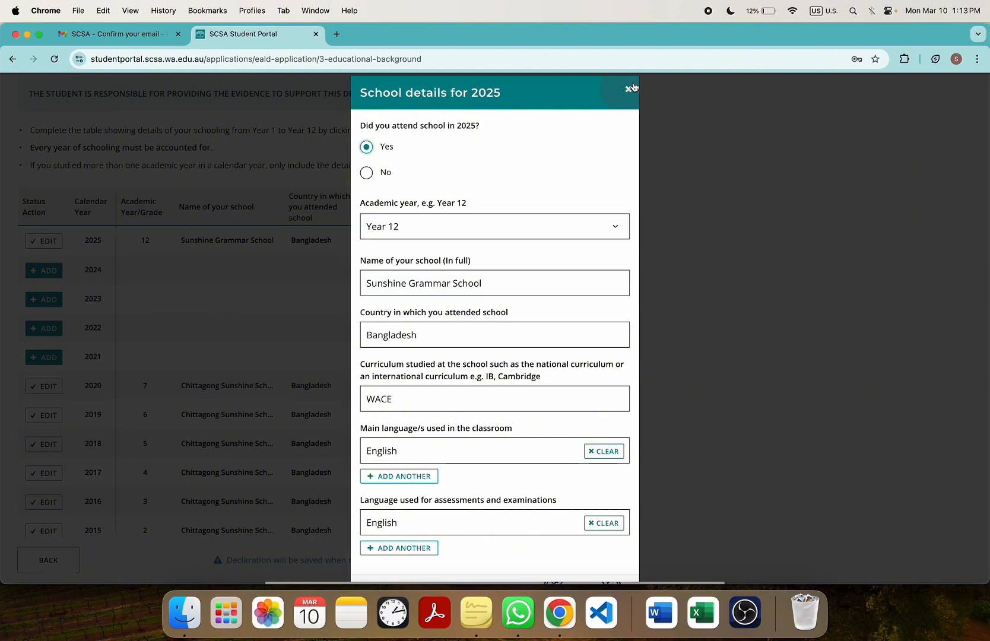
{"action": "left_click", "coordinate": [627, 89]}
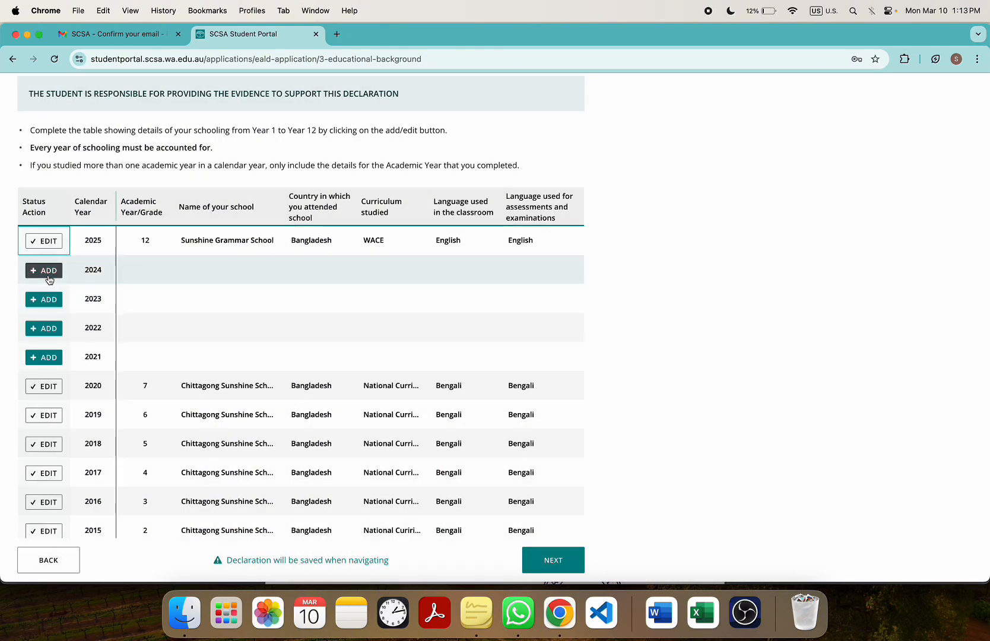
Step: Start the 2024 row: attended school, Year 11, at Sunshine Grammar School
{"action": "left_click", "coordinate": [44, 274]}
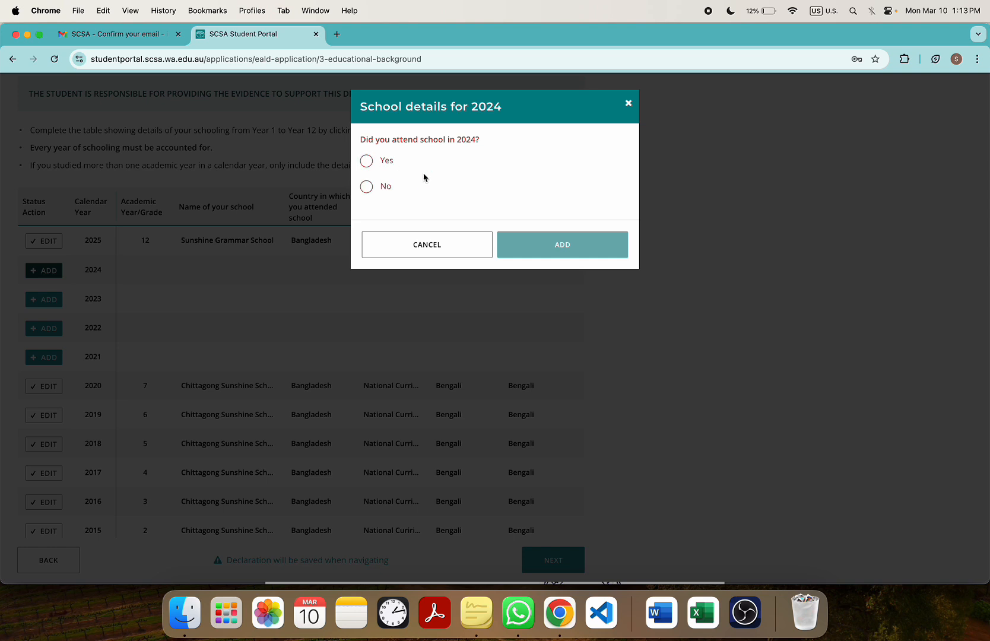
{"action": "left_click", "coordinate": [366, 161]}
{"action": "left_click", "coordinate": [450, 240]}
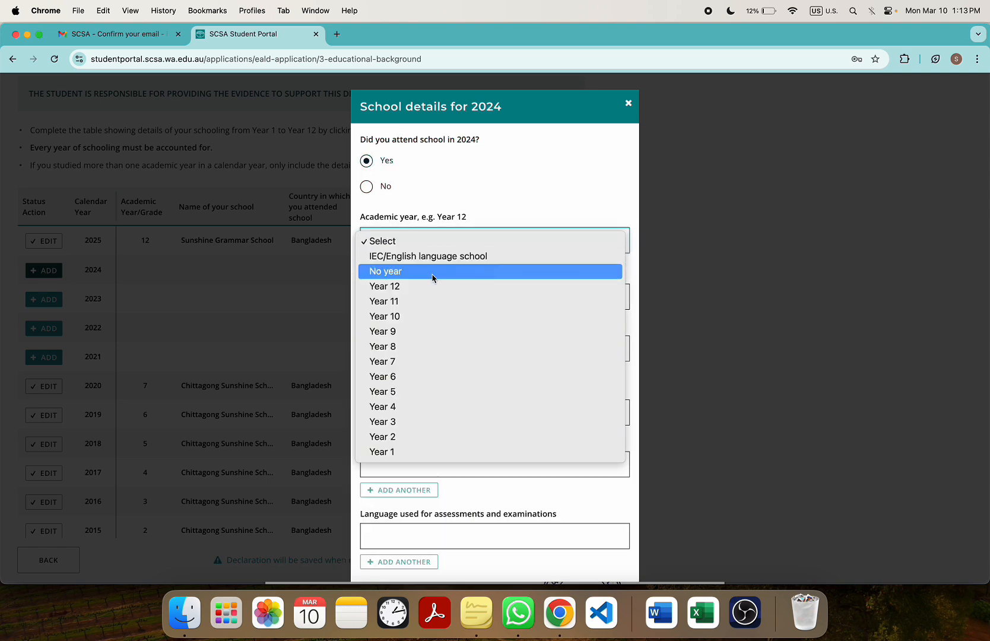
{"action": "left_click", "coordinate": [433, 300]}
{"action": "left_click", "coordinate": [434, 298]}
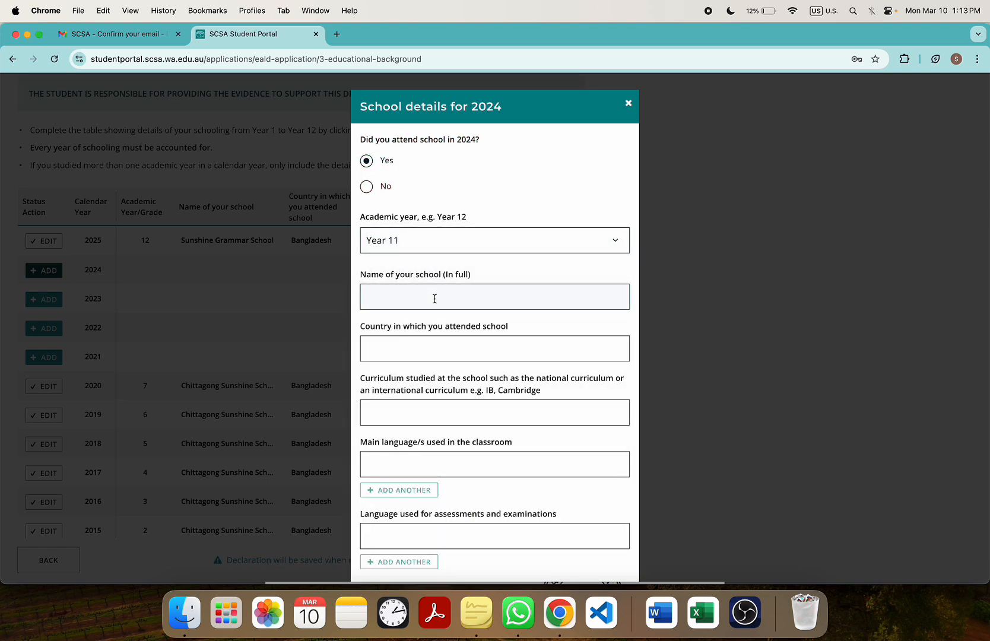
{"action": "type", "text": "Sunshine Grammar Schoo"}
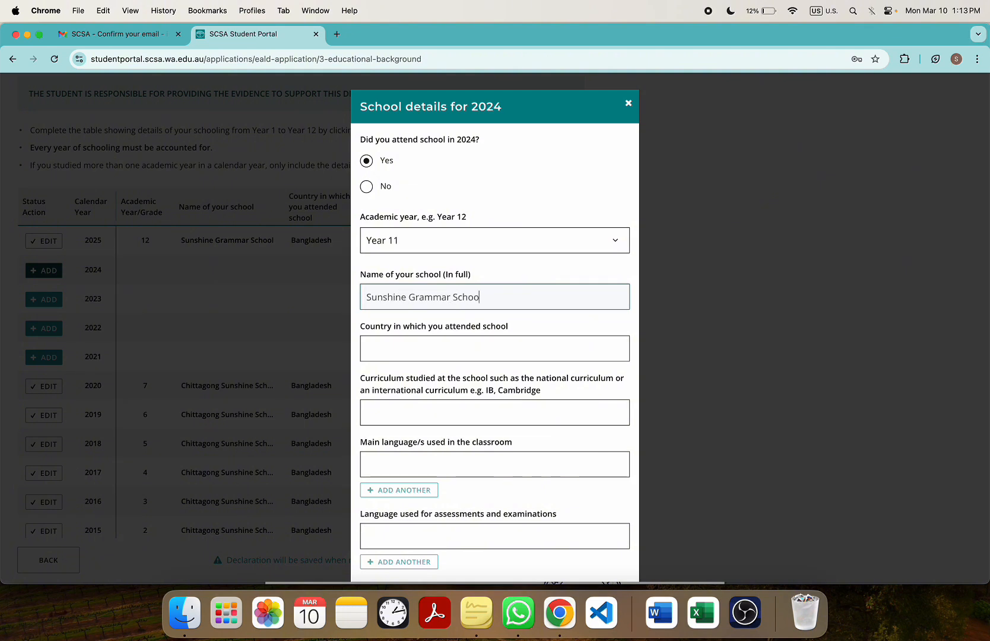
{"action": "type", "text": "l"}
Step: Set country Bangladesh, curriculum WACE, English for classroom and assessment, and save the 2024 row
{"action": "left_click", "coordinate": [426, 360]}
{"action": "type", "text": "B"}
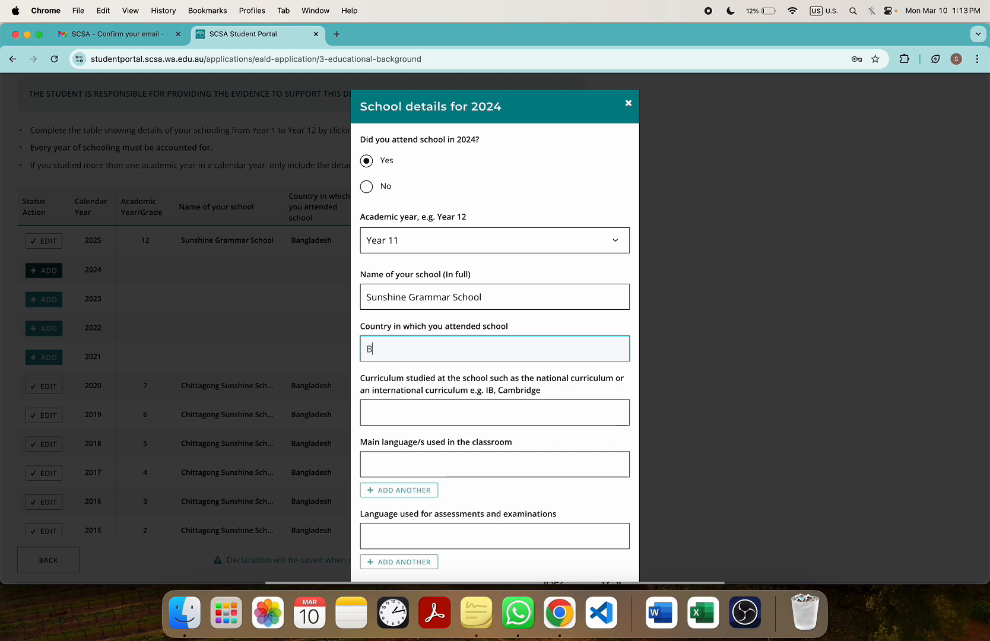
{"action": "type", "text": "ang"}
{"action": "key", "text": "Return"}
{"action": "left_click", "coordinate": [418, 410]}
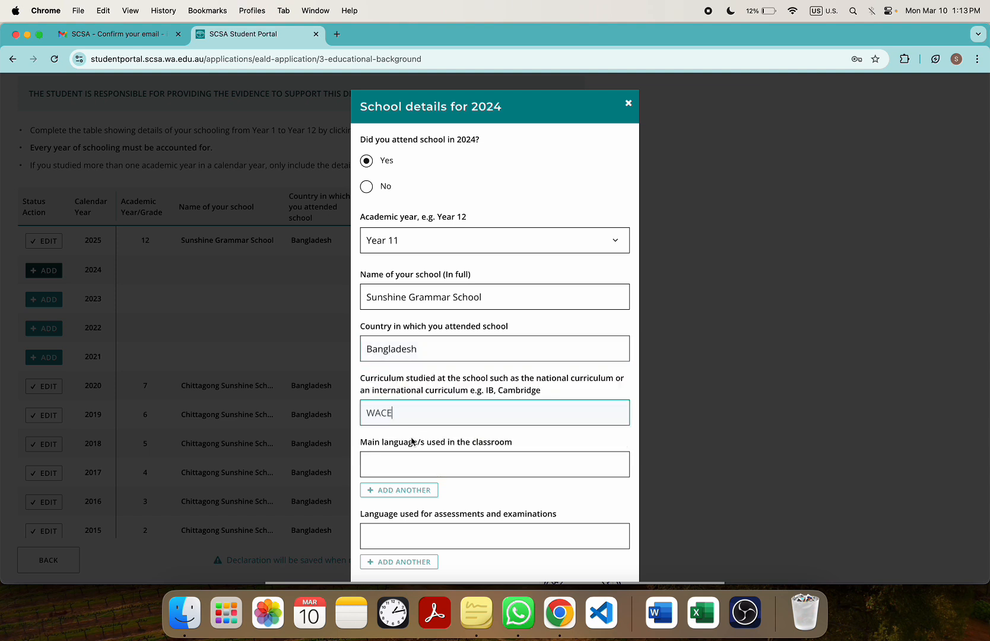
{"action": "left_click", "coordinate": [406, 458]}
{"action": "type", "text": "Engl"}
{"action": "key", "text": "Return"}
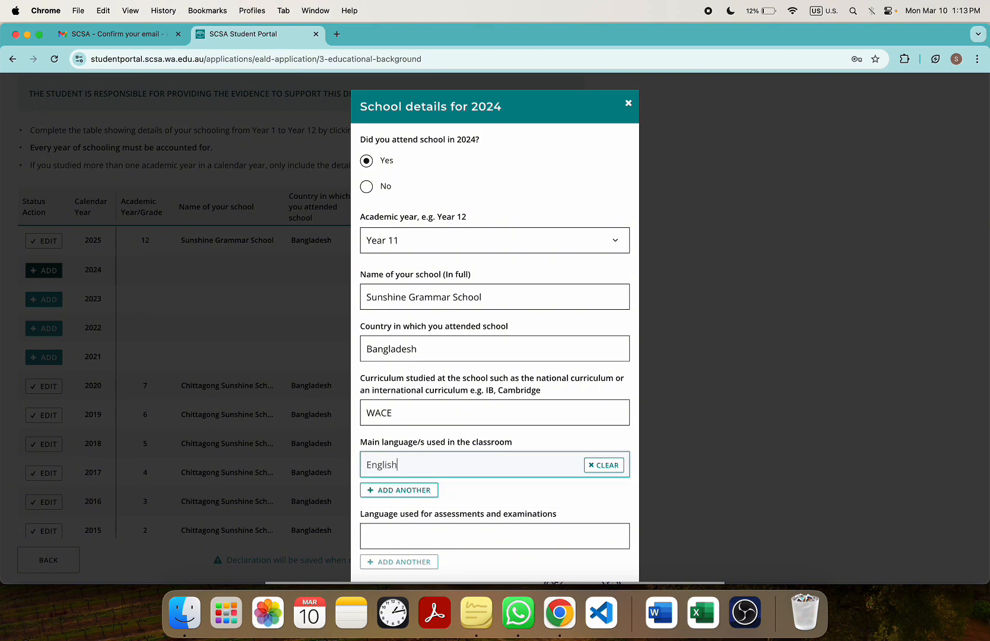
{"action": "left_click", "coordinate": [406, 528]}
{"action": "type", "text": "E"}
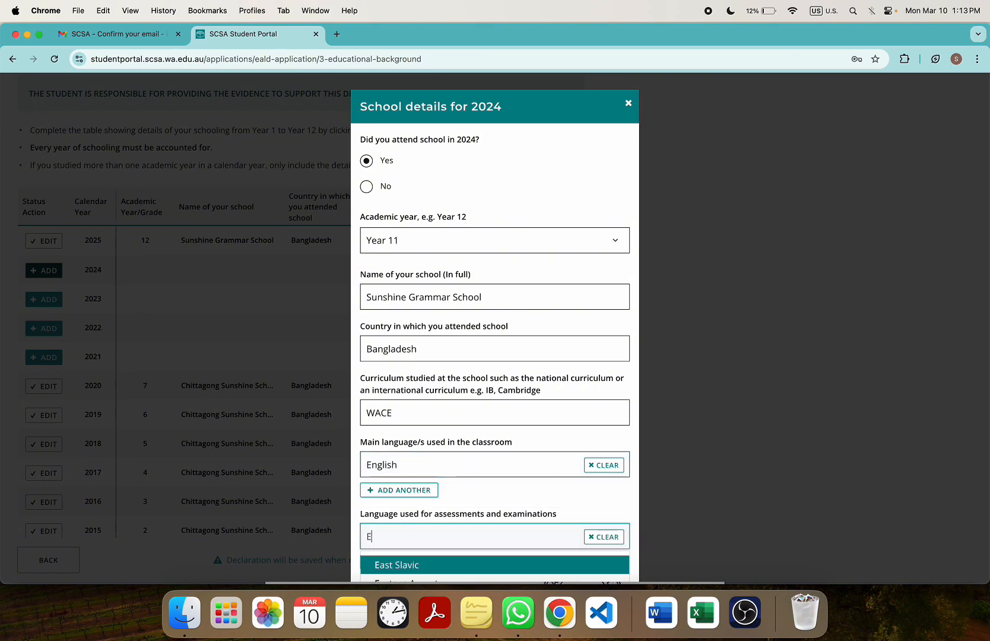
{"action": "type", "text": "ngl"}
{"action": "key", "text": "Return"}
{"action": "scroll", "coordinate": [457, 509], "scroll_direction": "down", "scroll_amount": 2}
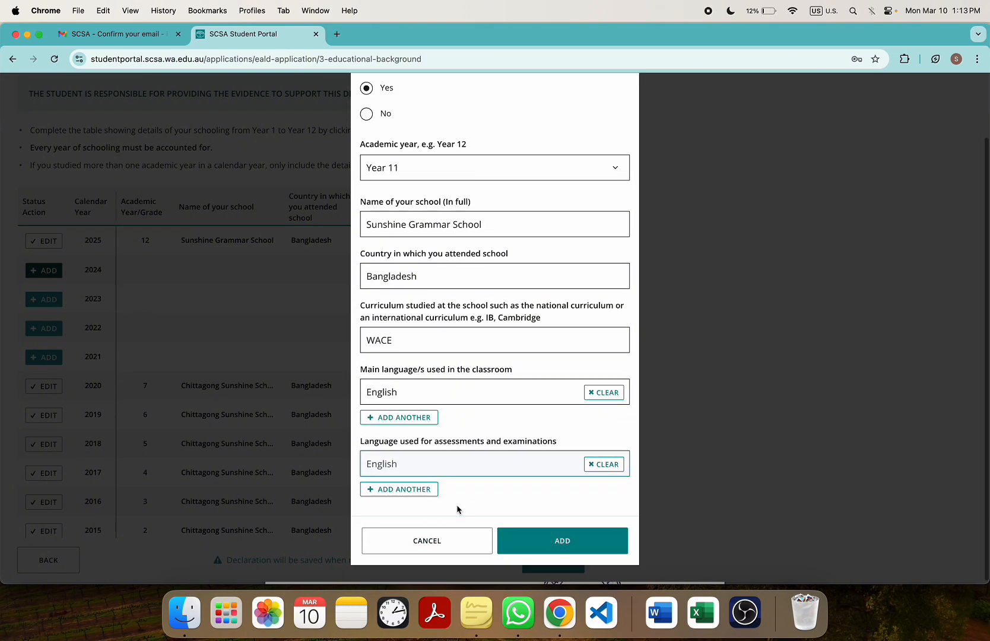
{"action": "left_click", "coordinate": [534, 537]}
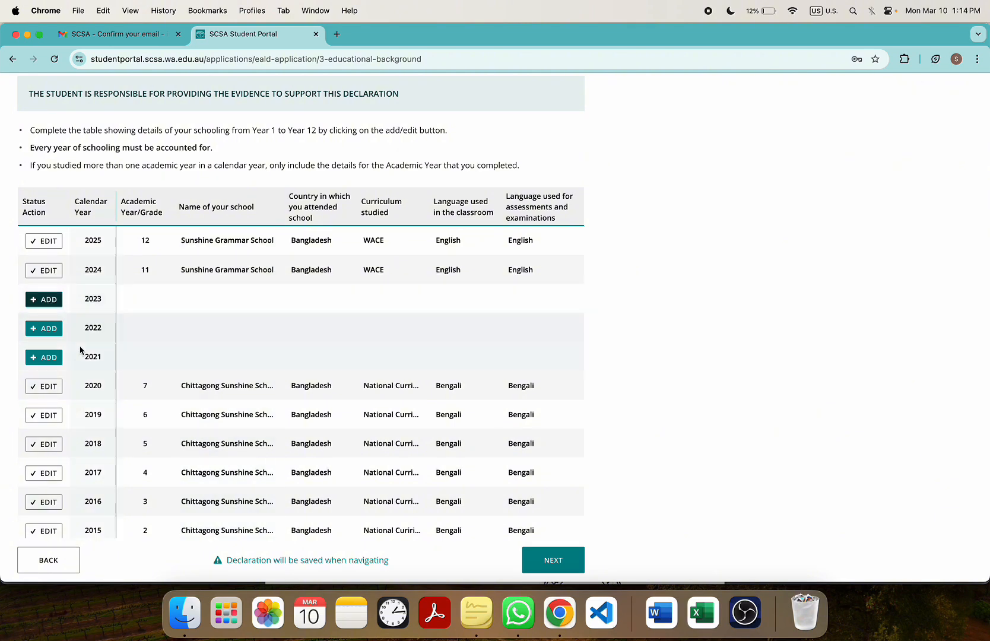
{"action": "left_click", "coordinate": [43, 358]}
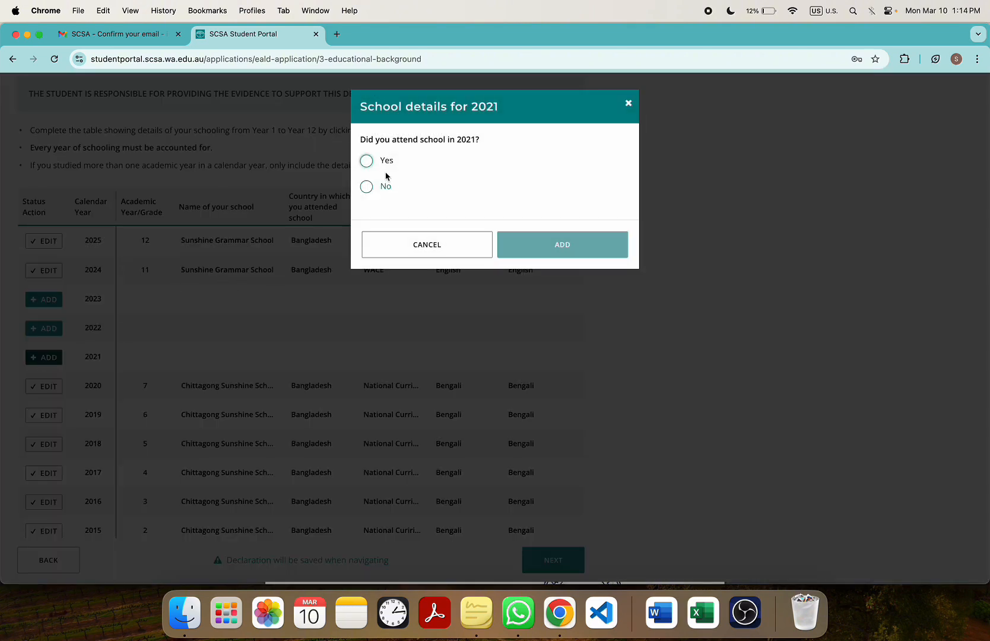
{"action": "left_click", "coordinate": [368, 160]}
{"action": "left_click", "coordinate": [422, 241]}
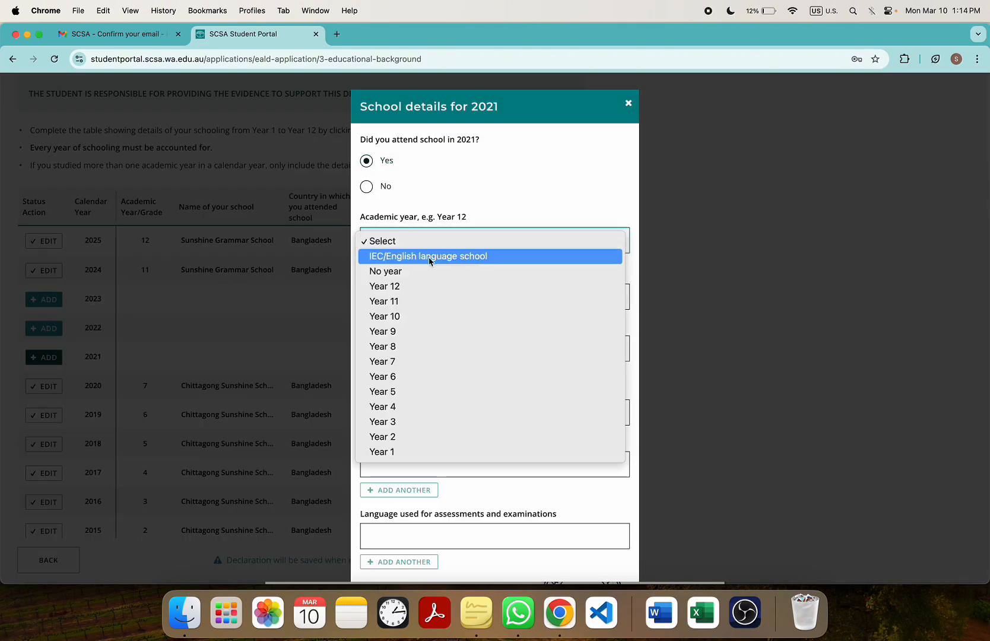
{"action": "left_click", "coordinate": [474, 215]}
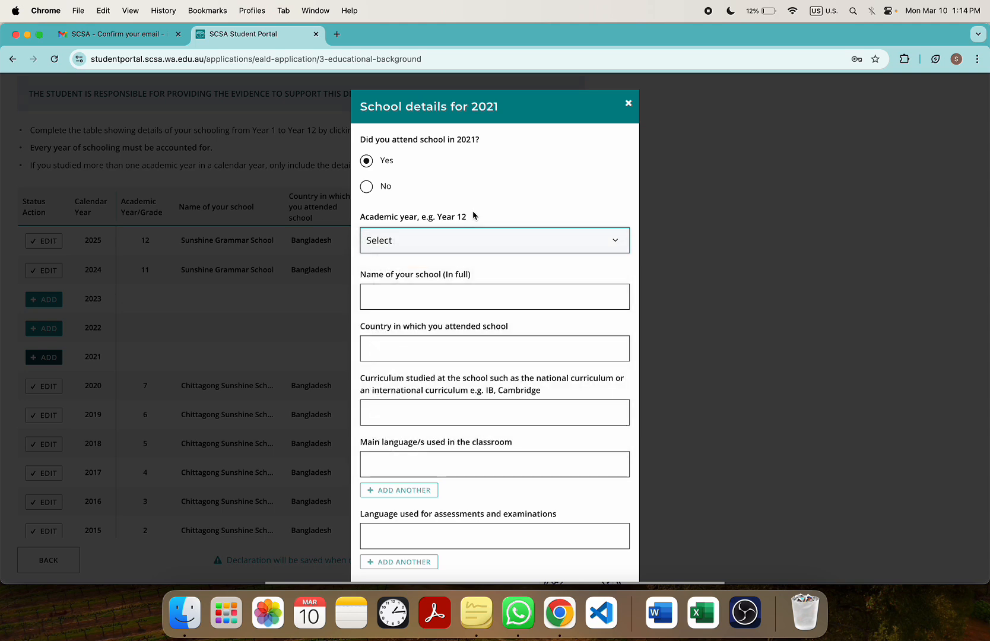
{"action": "left_click", "coordinate": [628, 105]}
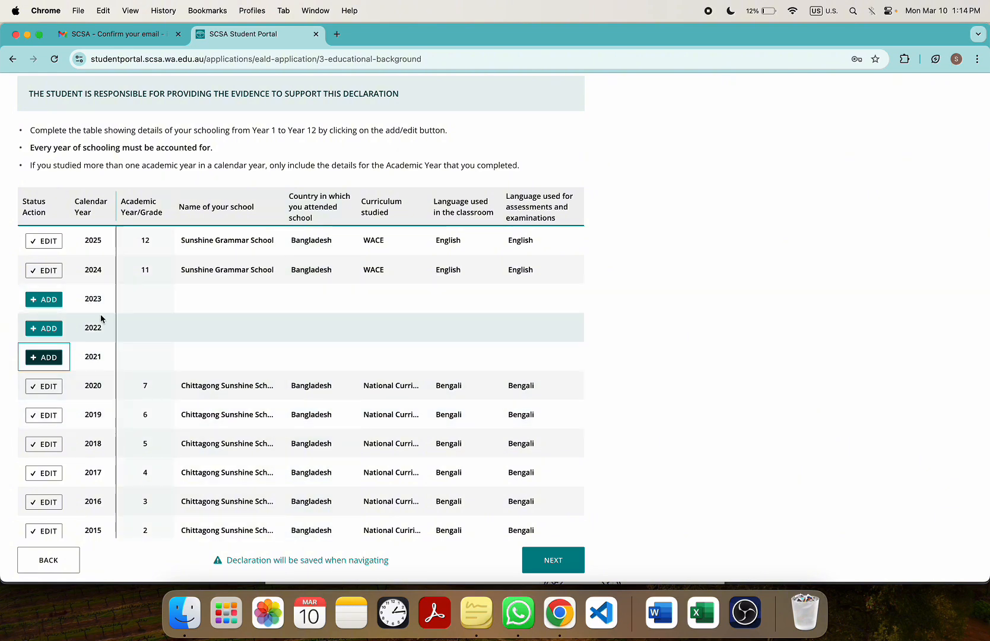
{"action": "left_click", "coordinate": [48, 300]}
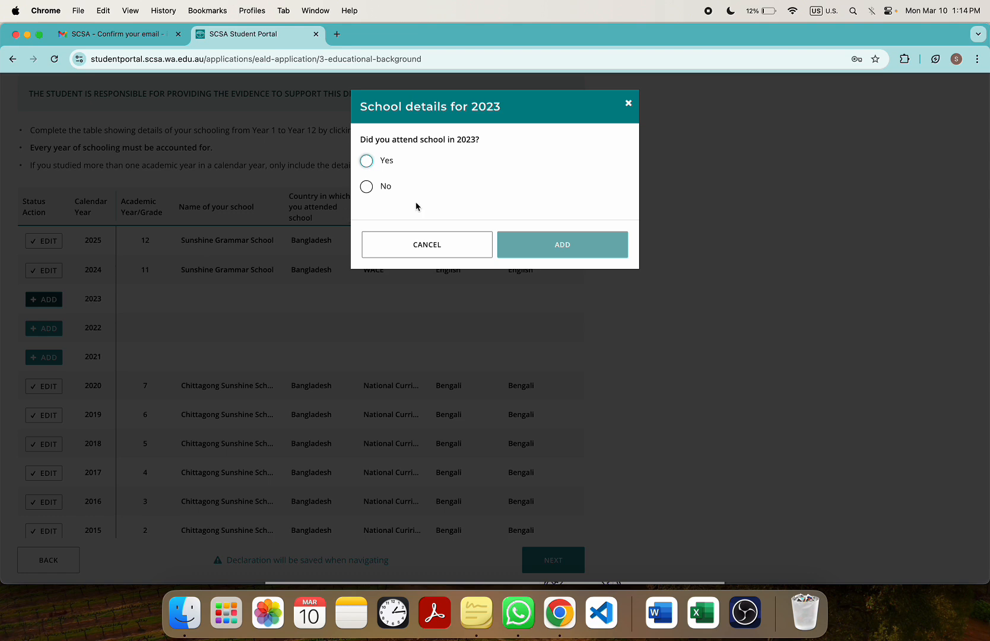
{"action": "left_click", "coordinate": [405, 243]}
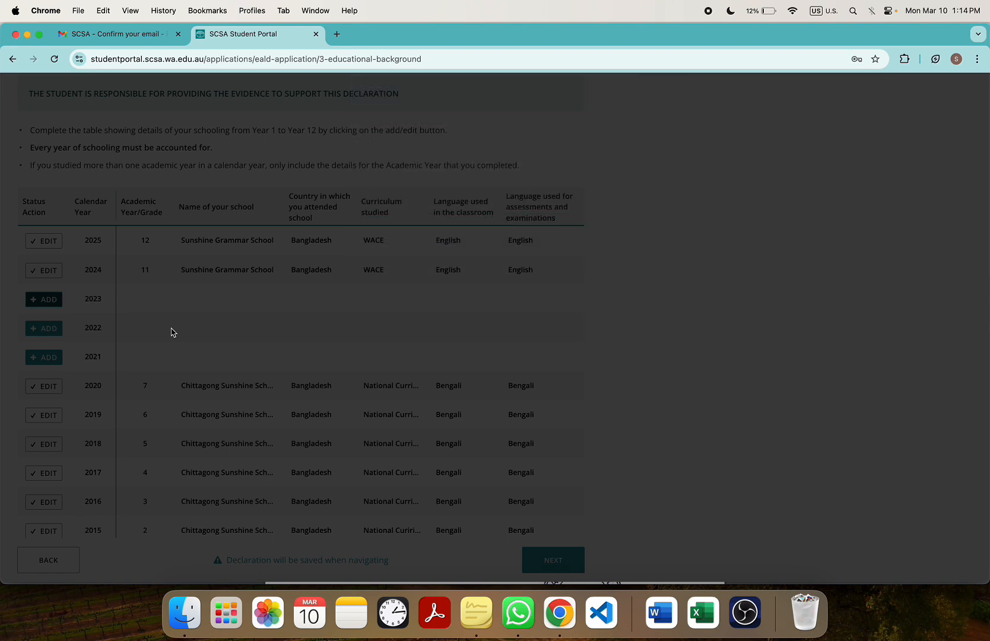
{"action": "left_click", "coordinate": [50, 357]}
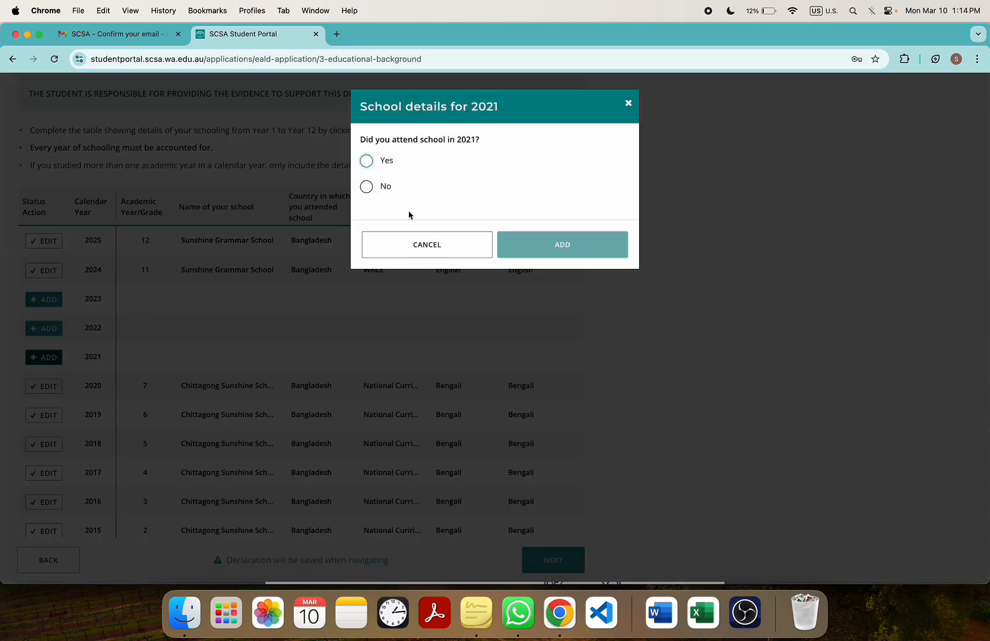
{"action": "left_click", "coordinate": [442, 255]}
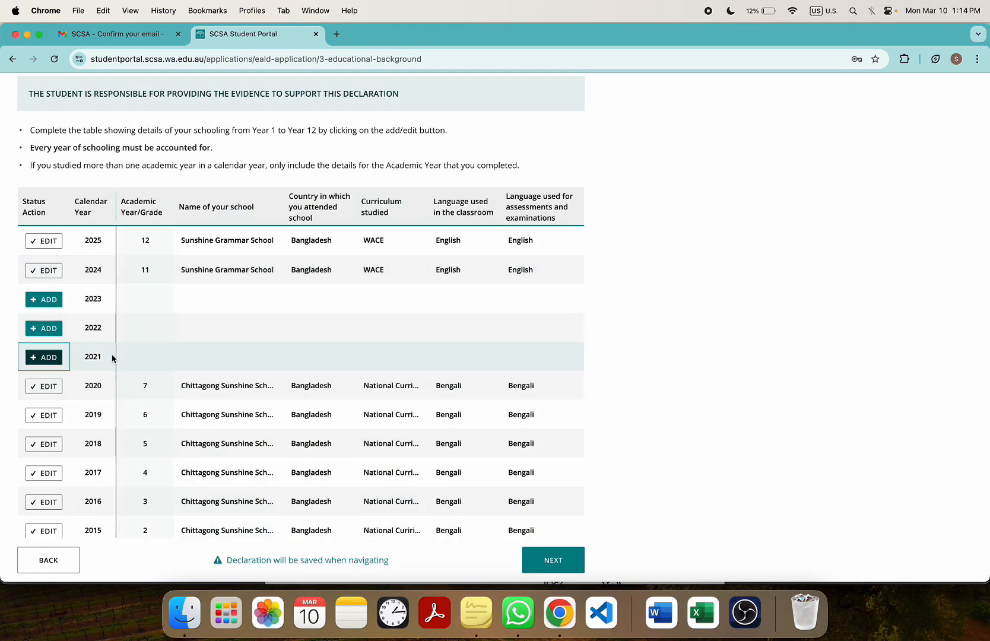
Step: Start the 2021 row: attended school, Year 8, at Standard School
{"action": "left_click", "coordinate": [38, 363]}
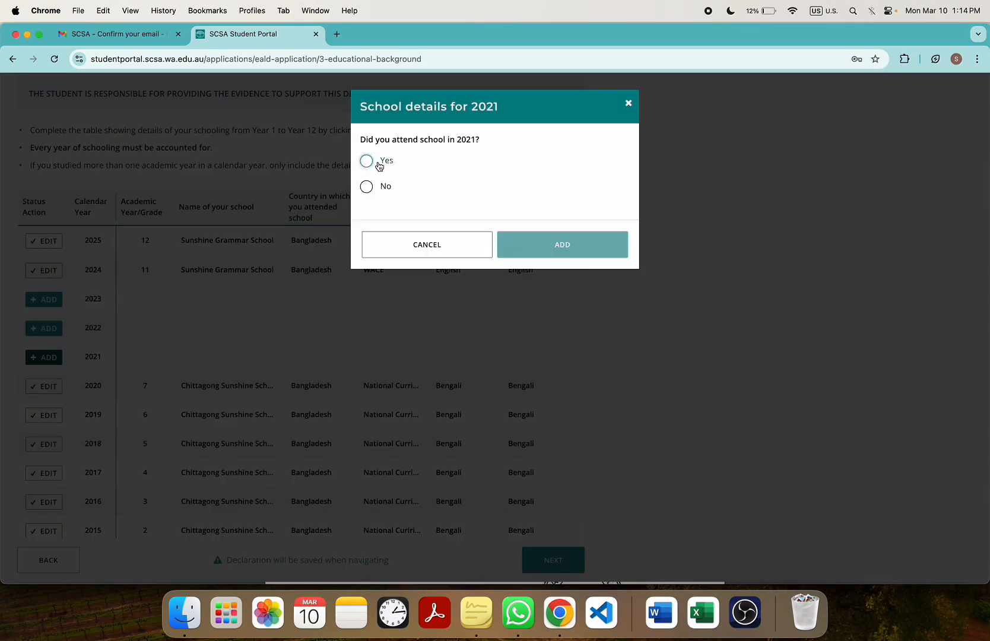
{"action": "left_click", "coordinate": [376, 162]}
{"action": "left_click", "coordinate": [452, 239]}
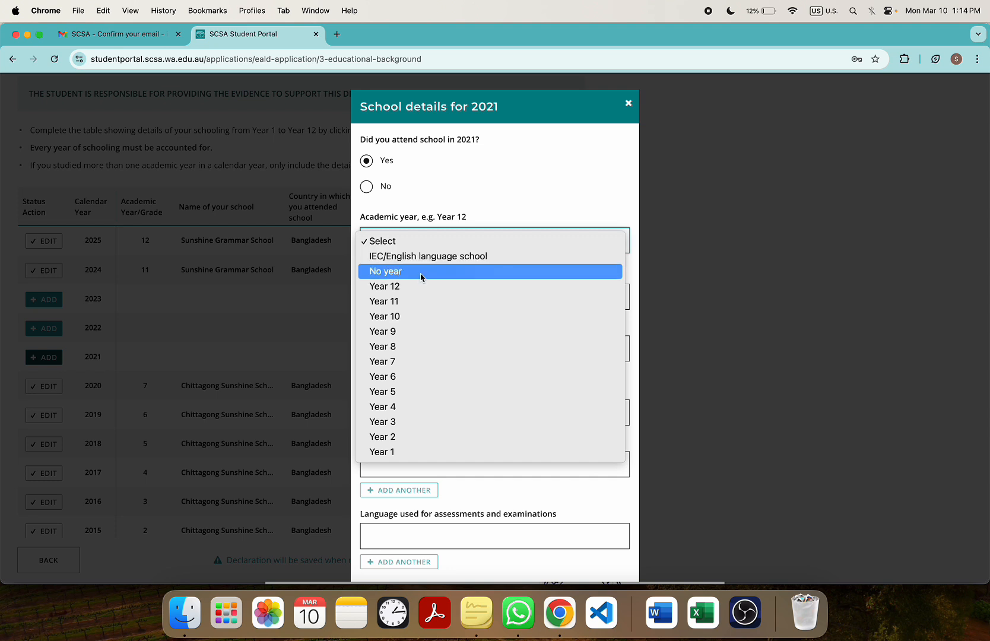
{"action": "left_click", "coordinate": [393, 347]}
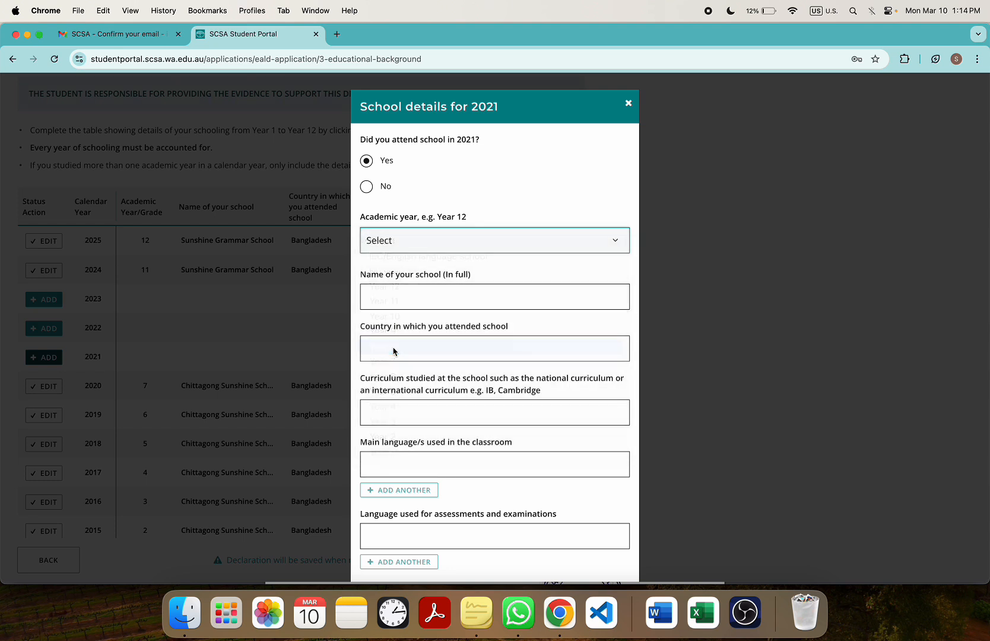
{"action": "left_click", "coordinate": [430, 301]}
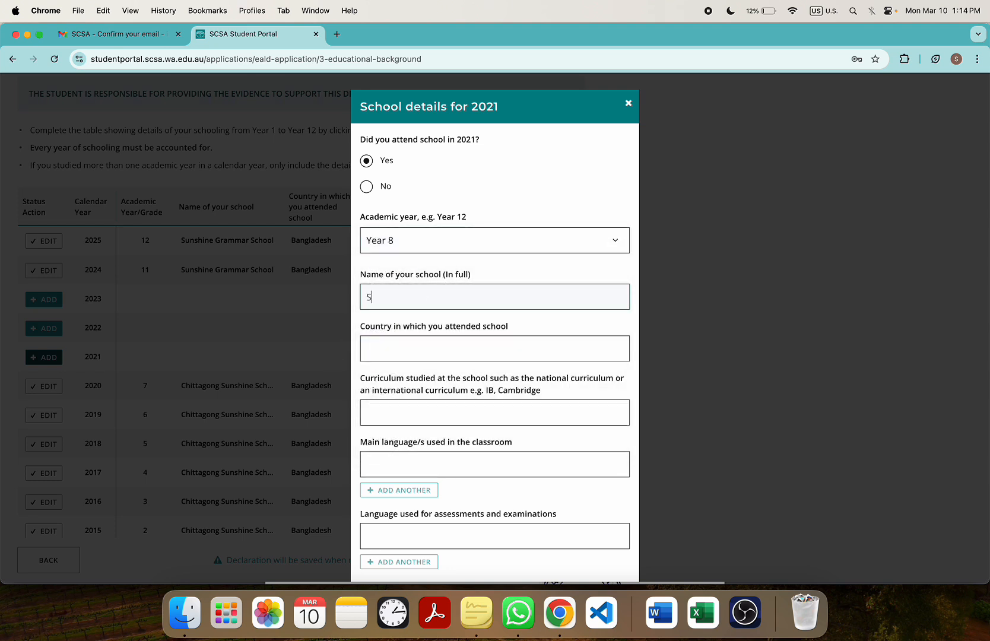
{"action": "type", "text": "Standard School"}
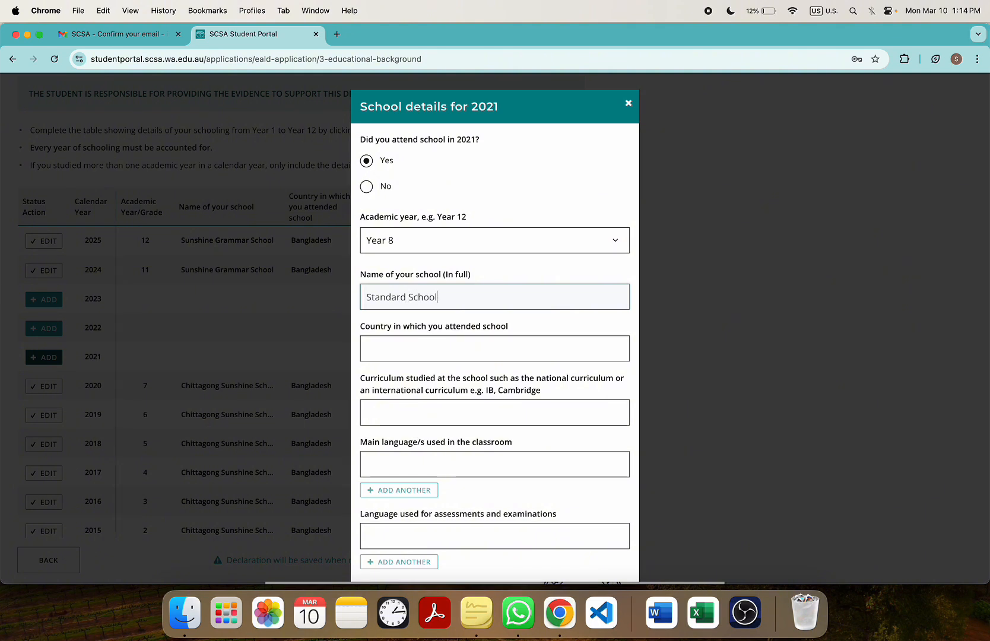
Step: Set country Bangladesh, National Curriculum, English for both languages, and save the 2021 row
{"action": "left_click", "coordinate": [428, 352]}
{"action": "type", "text": "Ban"}
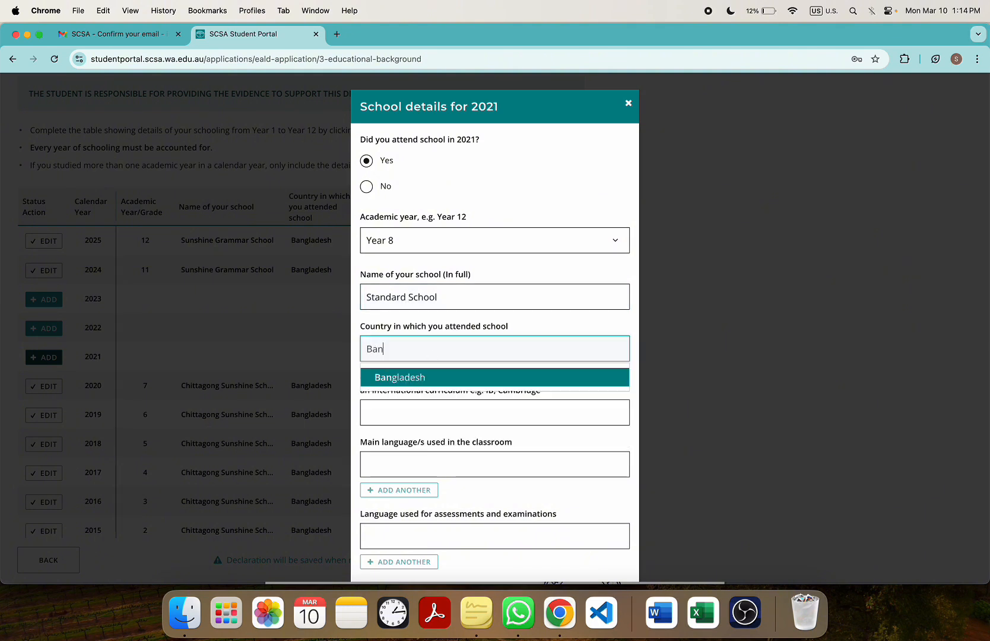
{"action": "key", "text": "Return"}
{"action": "left_click", "coordinate": [425, 416]}
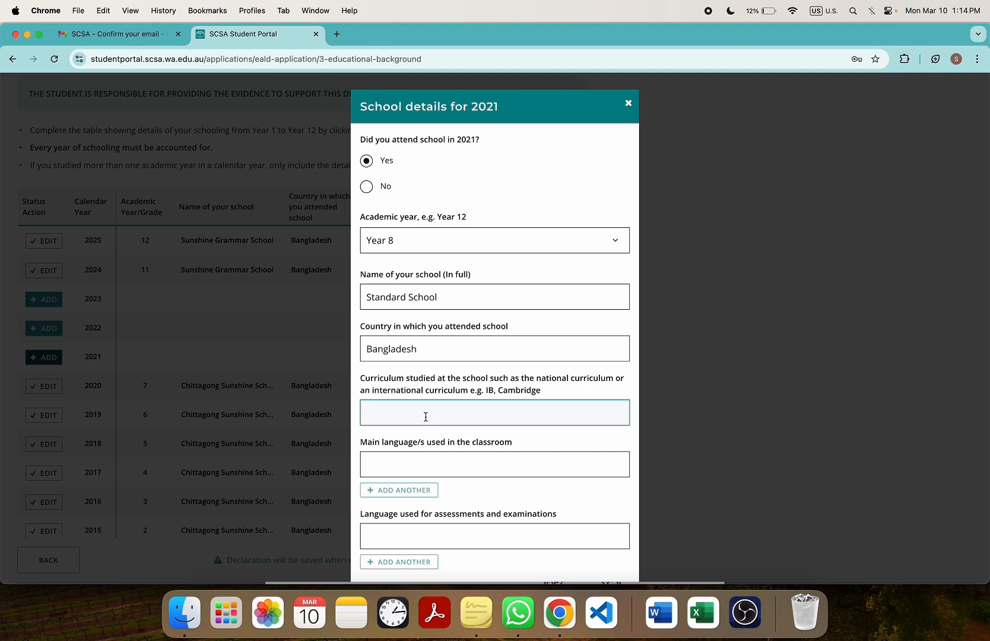
{"action": "type", "text": "Natinal"}
{"action": "key", "text": "BackSpace"}
{"action": "key", "text": "BackSpace"}
{"action": "type", "text": "lum"}
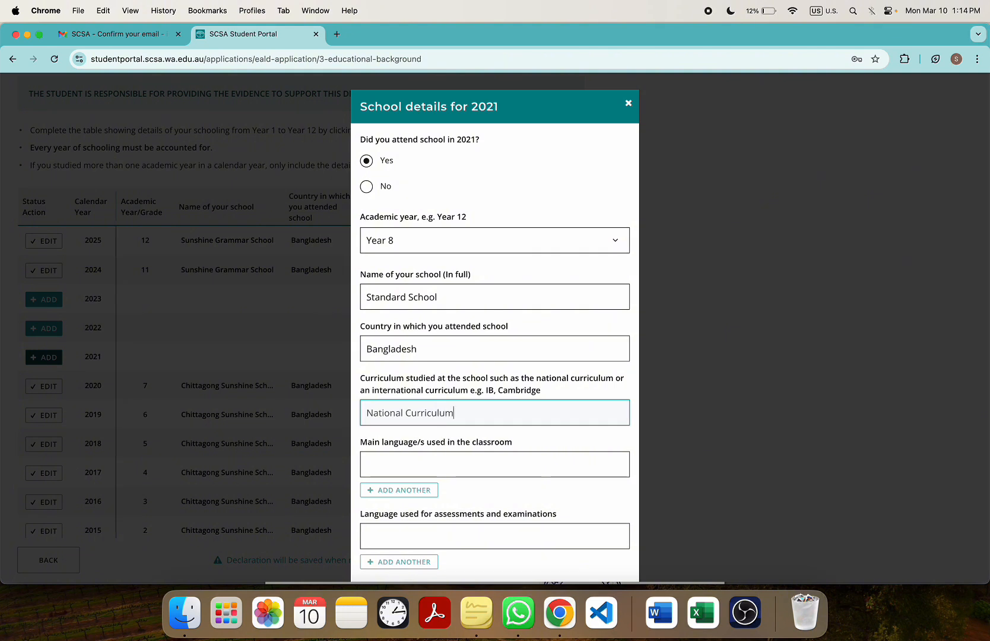
{"action": "left_click", "coordinate": [422, 460]}
{"action": "type", "text": "En"}
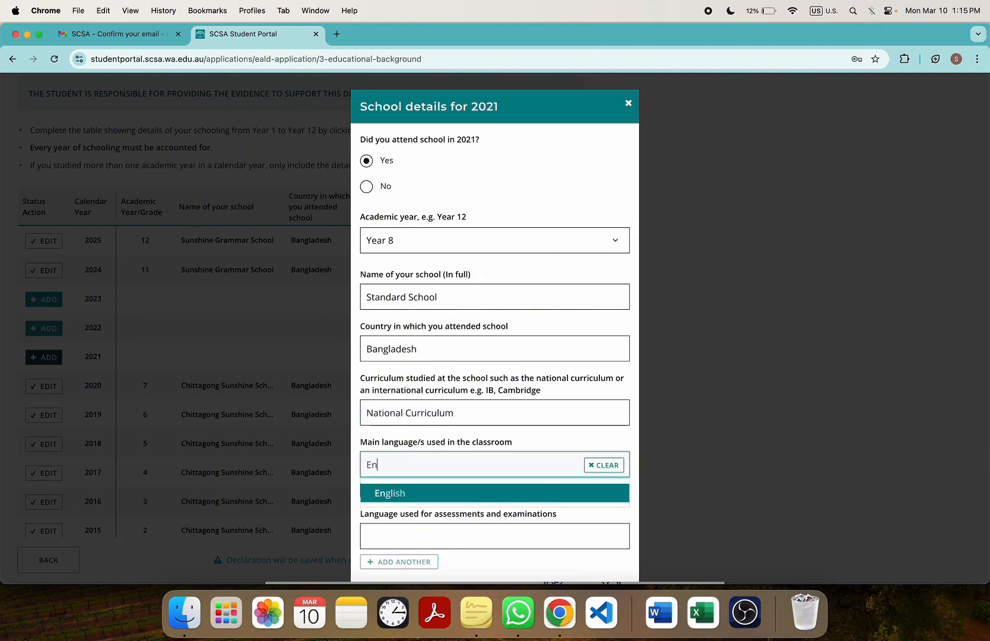
{"action": "key", "text": "Return"}
{"action": "left_click", "coordinate": [420, 534]}
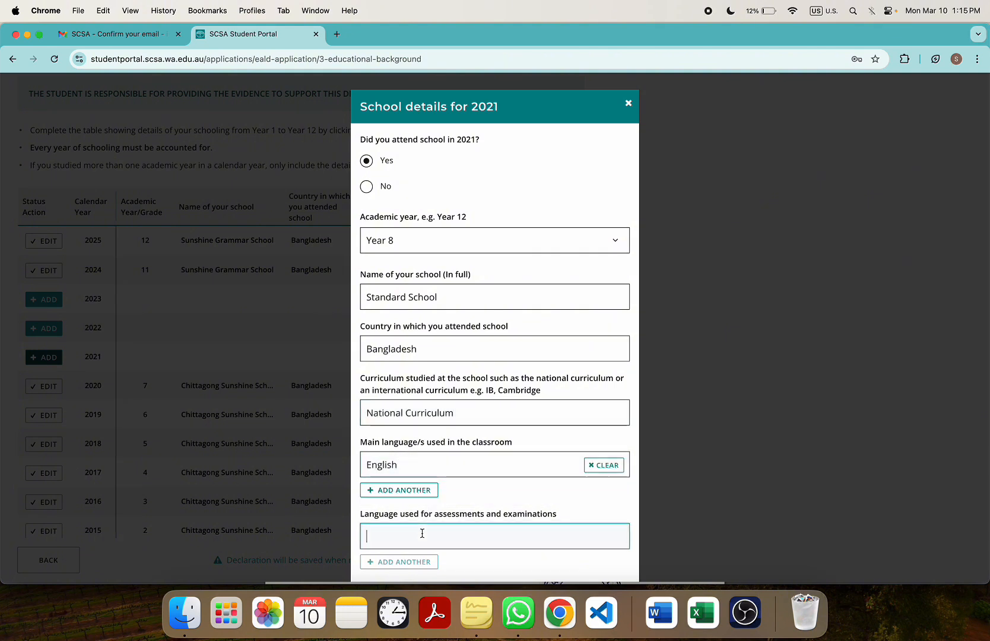
{"action": "type", "text": "engl"}
{"action": "key", "text": "Return"}
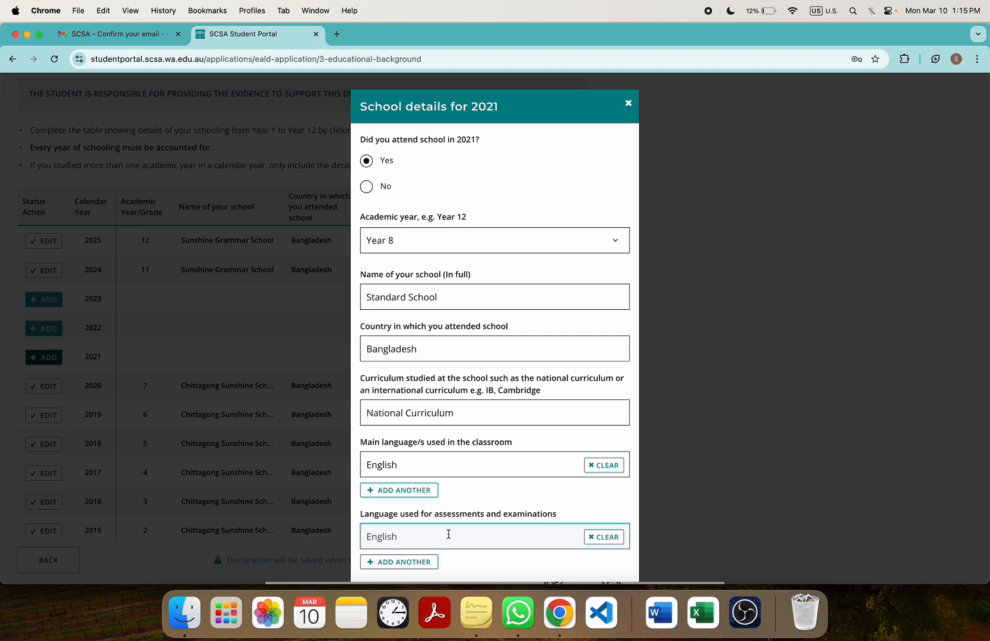
{"action": "scroll", "coordinate": [475, 537], "scroll_direction": "down", "scroll_amount": 2}
{"action": "left_click", "coordinate": [507, 541]}
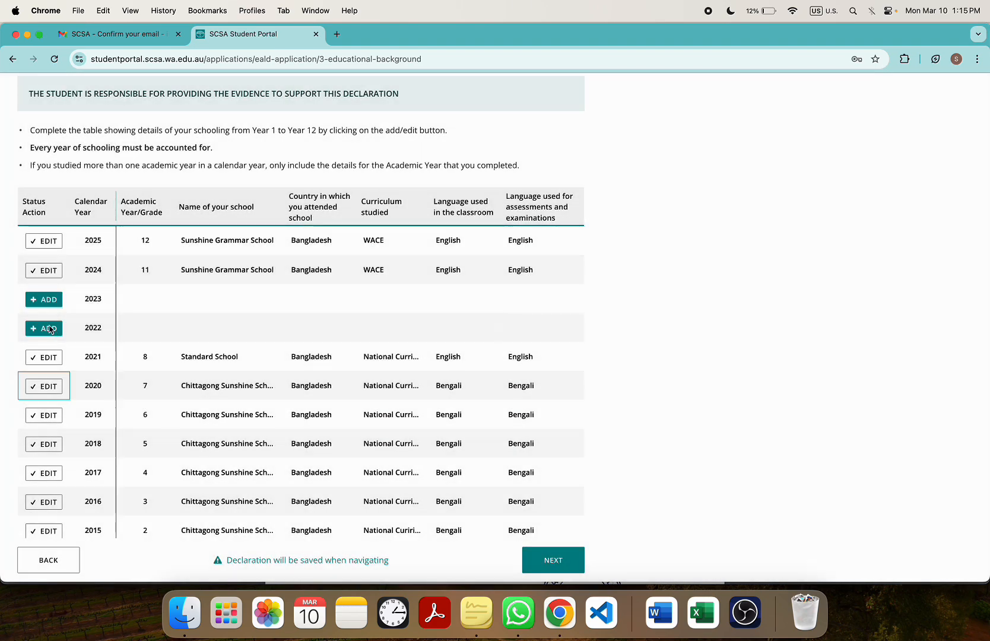
Step: Start the 2022 row: attended school, Year 9, at Standard School
{"action": "left_click", "coordinate": [45, 327]}
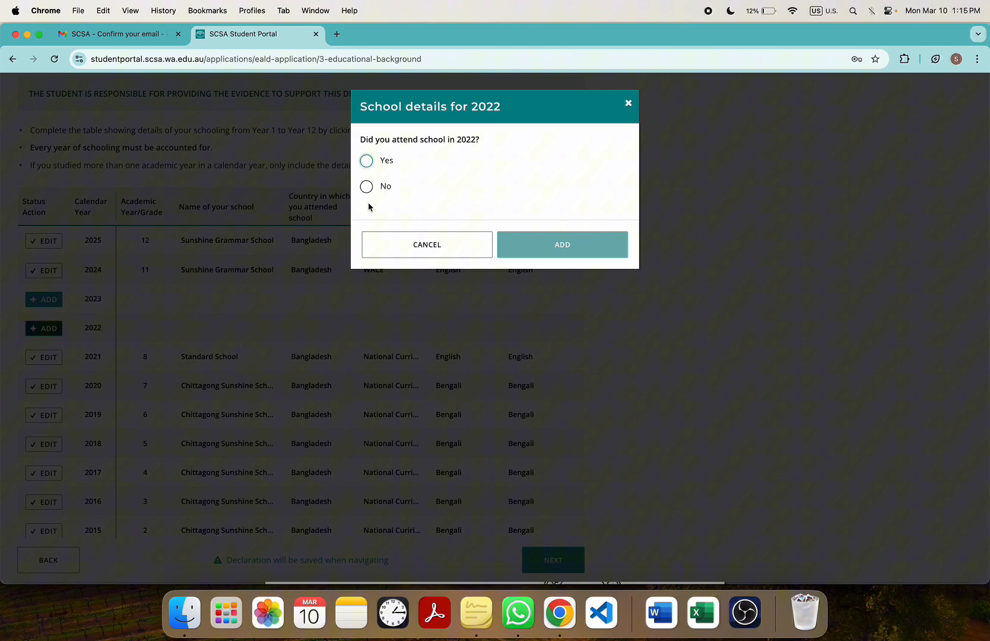
{"action": "left_click", "coordinate": [383, 165]}
{"action": "left_click", "coordinate": [457, 241]}
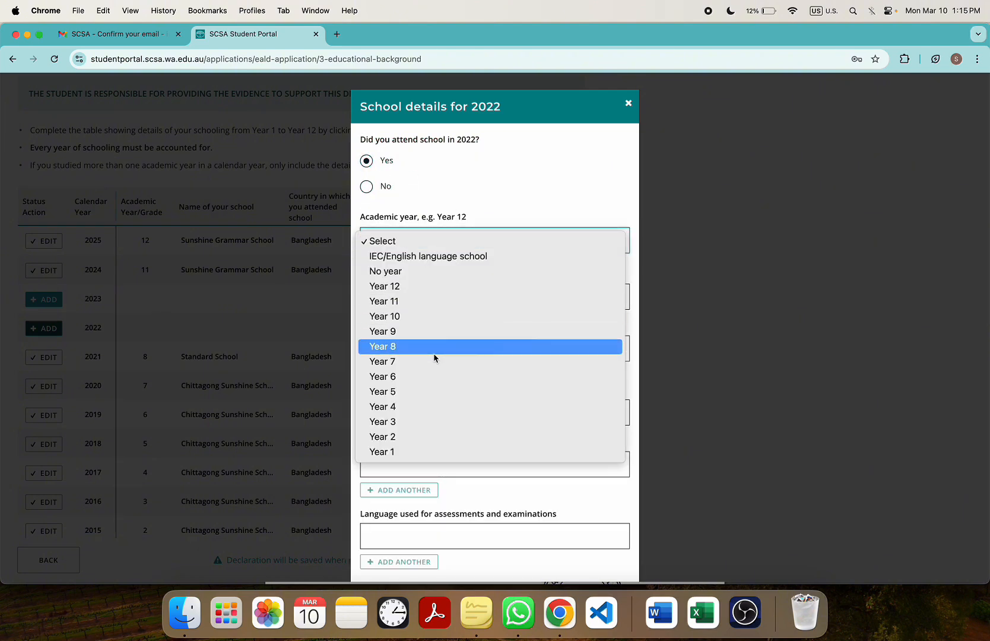
{"action": "left_click", "coordinate": [449, 333]}
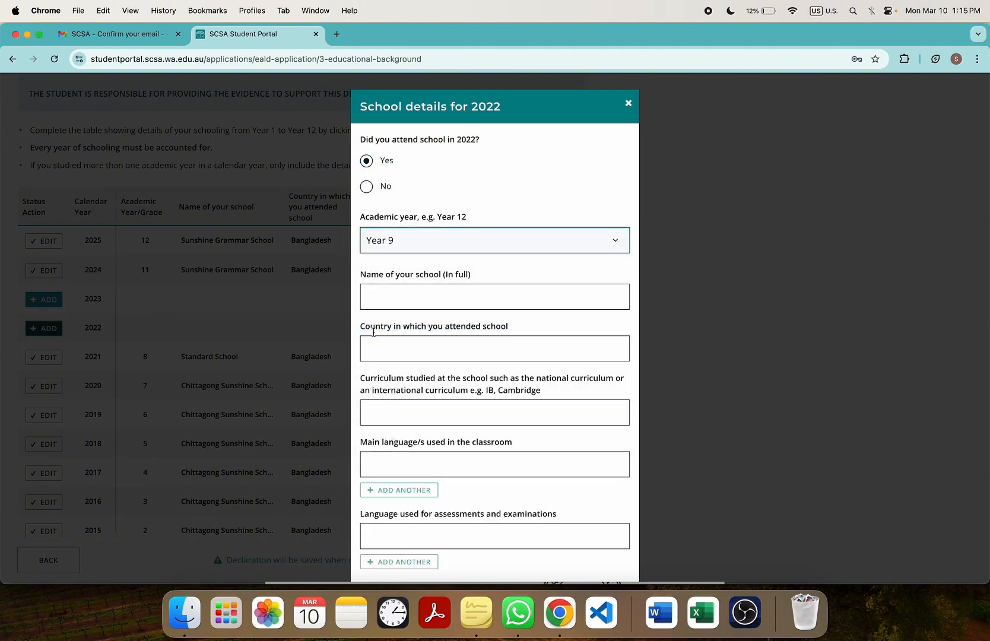
{"action": "left_click", "coordinate": [486, 301]}
{"action": "type", "text": "S"}
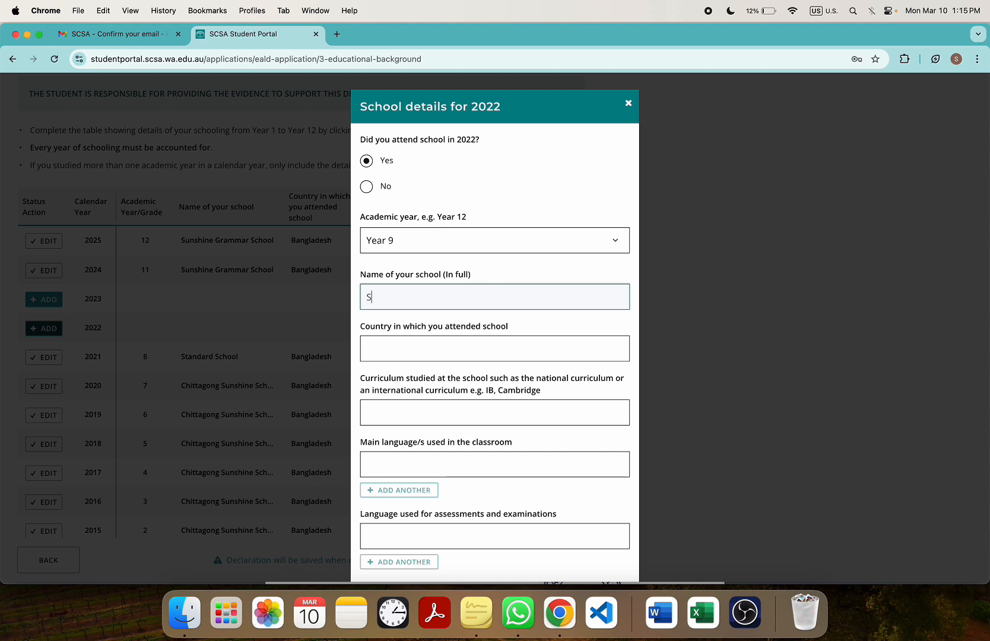
{"action": "type", "text": "tandard School"}
Step: Set country Bangladesh, National Curriculum, English for both languages, and save the 2022 row
{"action": "left_click", "coordinate": [469, 336]}
{"action": "type", "text": "Ba"}
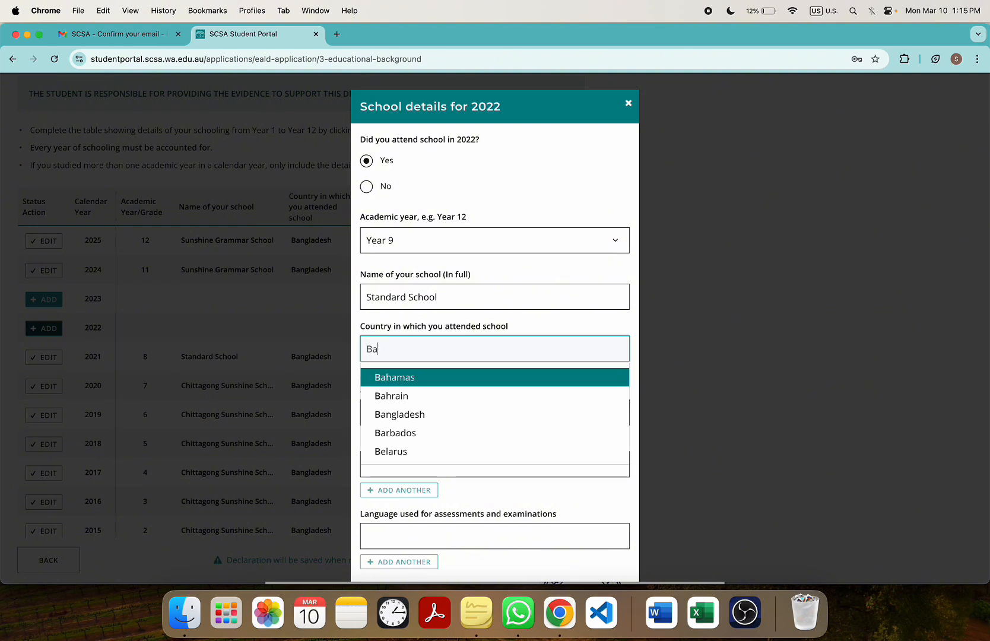
{"action": "type", "text": "ng"}
{"action": "key", "text": "Return"}
{"action": "left_click", "coordinate": [453, 401]}
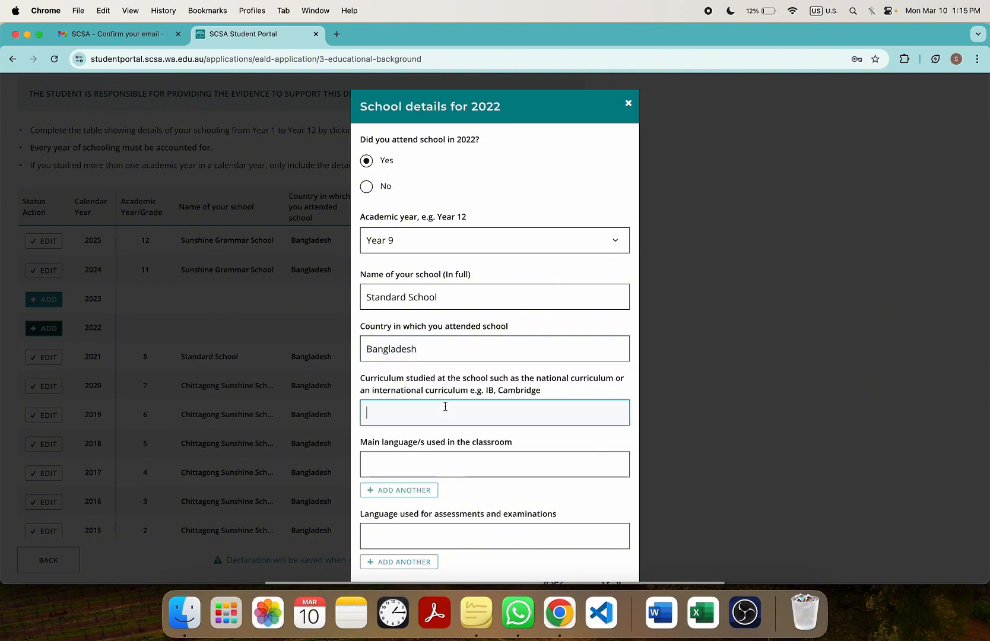
{"action": "type", "text": "Natinal"}
{"action": "type", "text": "Curriculum"}
{"action": "left_click", "coordinate": [436, 464]}
{"action": "type", "text": "En"}
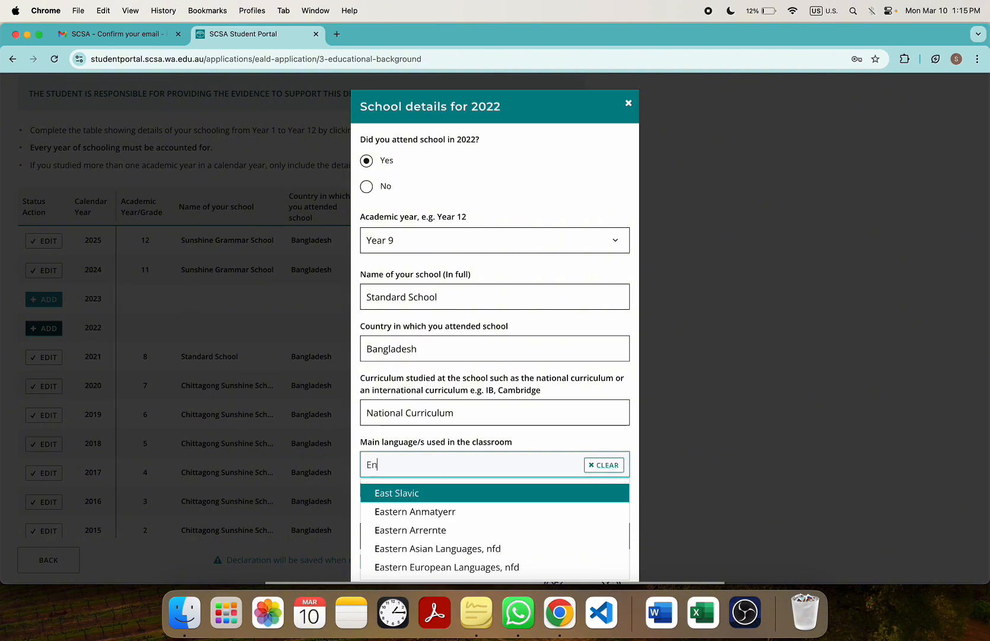
{"action": "type", "text": "gl"}
{"action": "key", "text": "Return"}
{"action": "scroll", "coordinate": [437, 500], "scroll_direction": "down", "scroll_amount": 1}
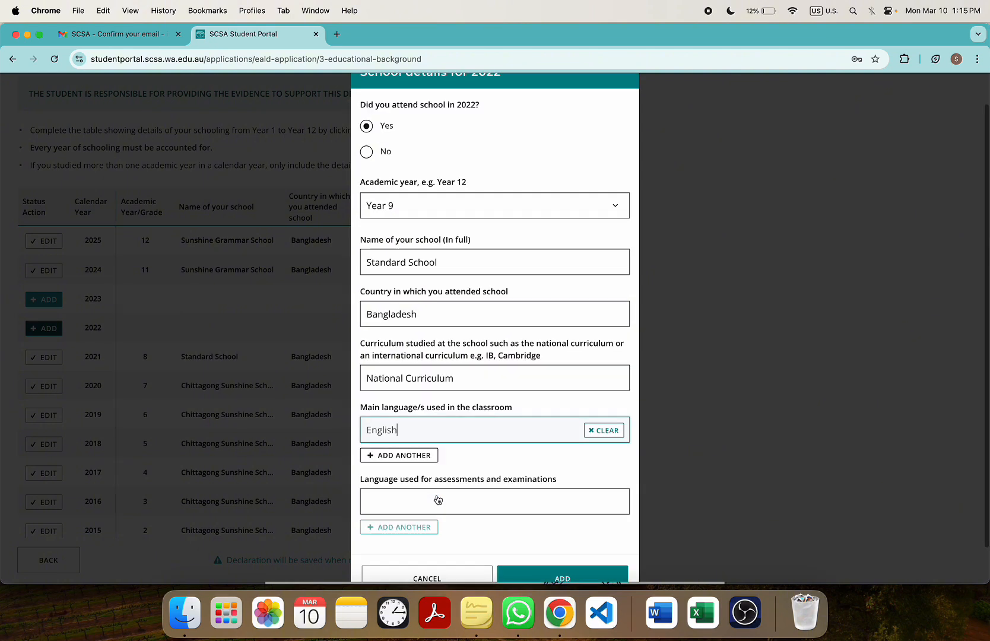
{"action": "left_click", "coordinate": [438, 500]}
{"action": "type", "text": "Eng"}
{"action": "key", "text": "Return"}
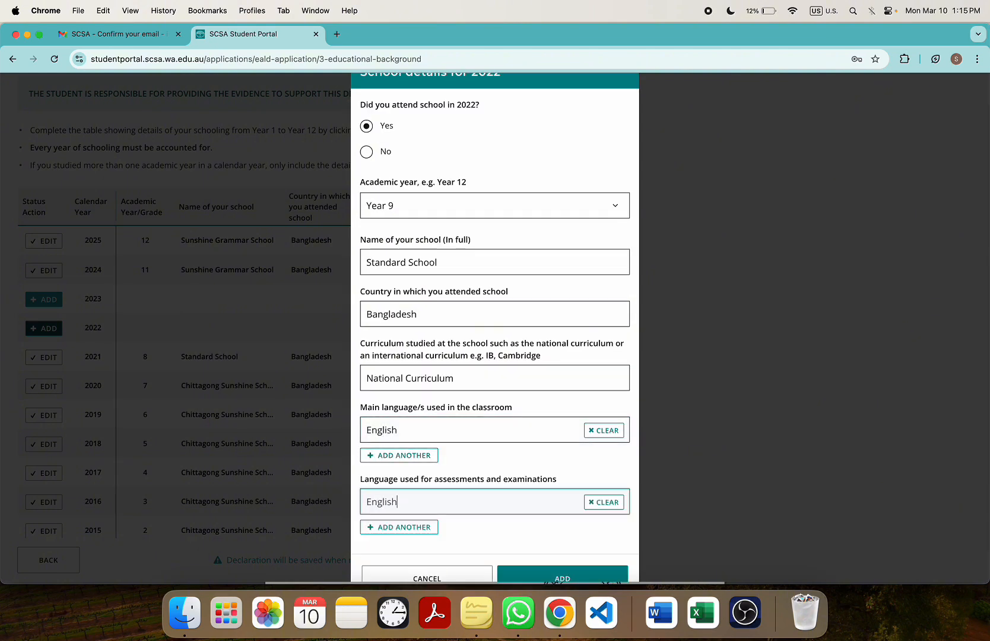
{"action": "left_click", "coordinate": [525, 570]}
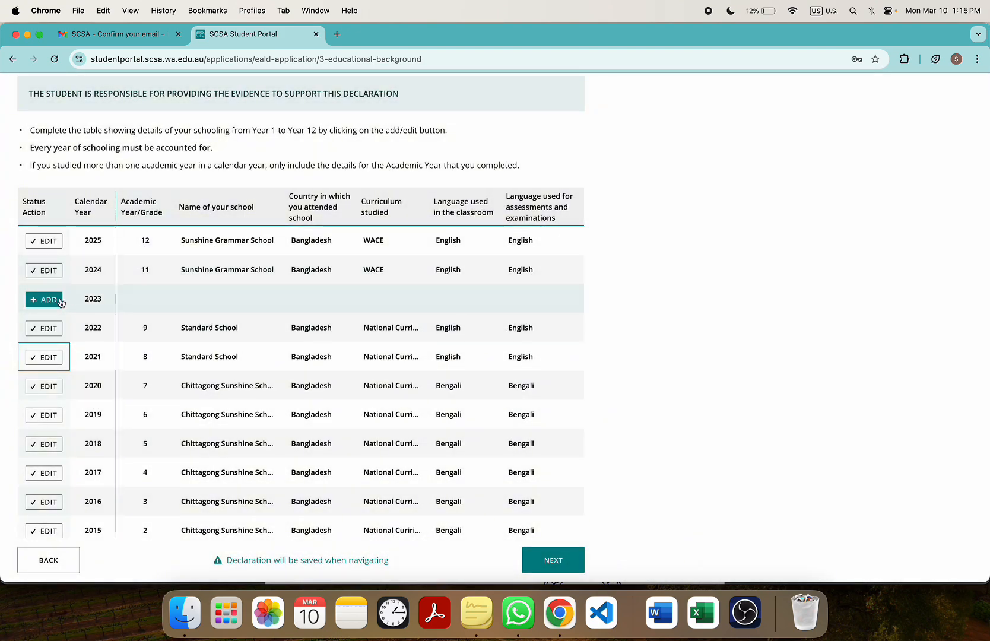
Step: Start the 2023 row: attended school, Year 10, at Standard School
{"action": "left_click", "coordinate": [50, 300]}
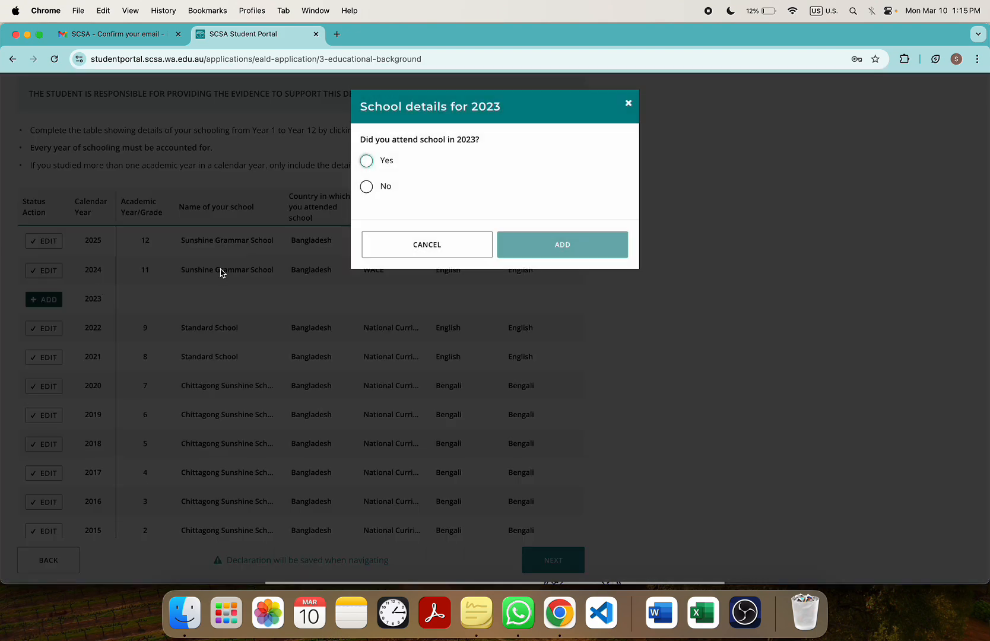
{"action": "left_click", "coordinate": [373, 160]}
{"action": "left_click", "coordinate": [461, 237]}
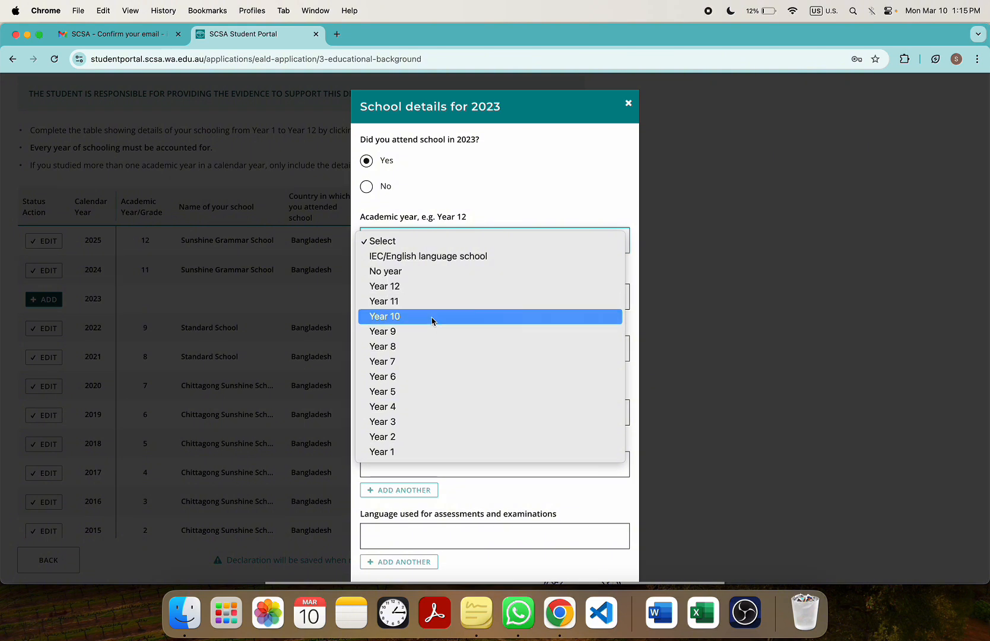
{"action": "left_click", "coordinate": [433, 316]}
{"action": "left_click", "coordinate": [436, 294]}
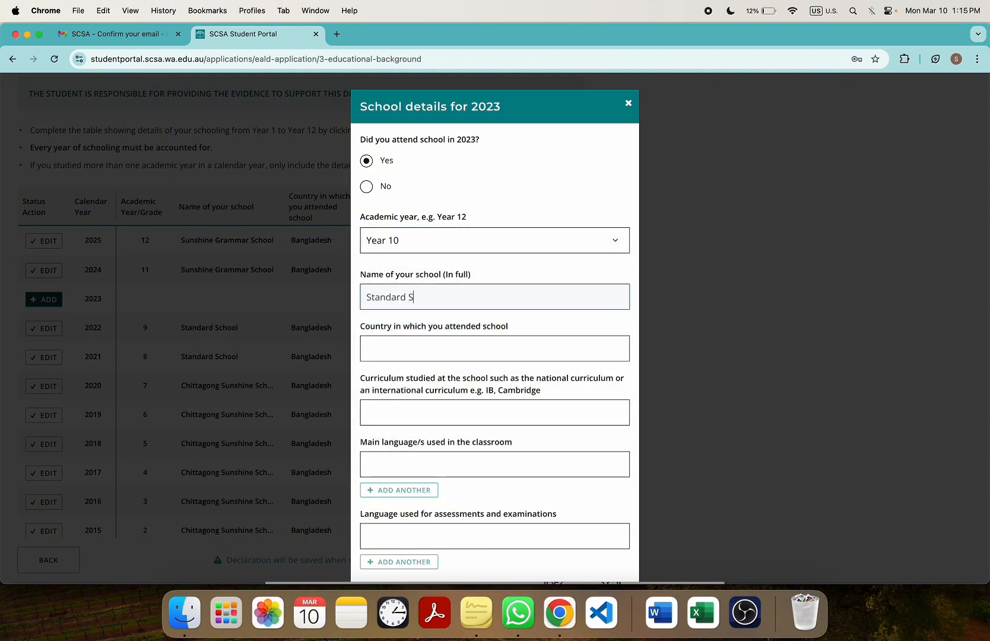
{"action": "type", "text": "Standard School"}
Step: Set country Bangladesh, National Curriculum, English for both languages, and save the 2023 row
{"action": "left_click", "coordinate": [432, 349]}
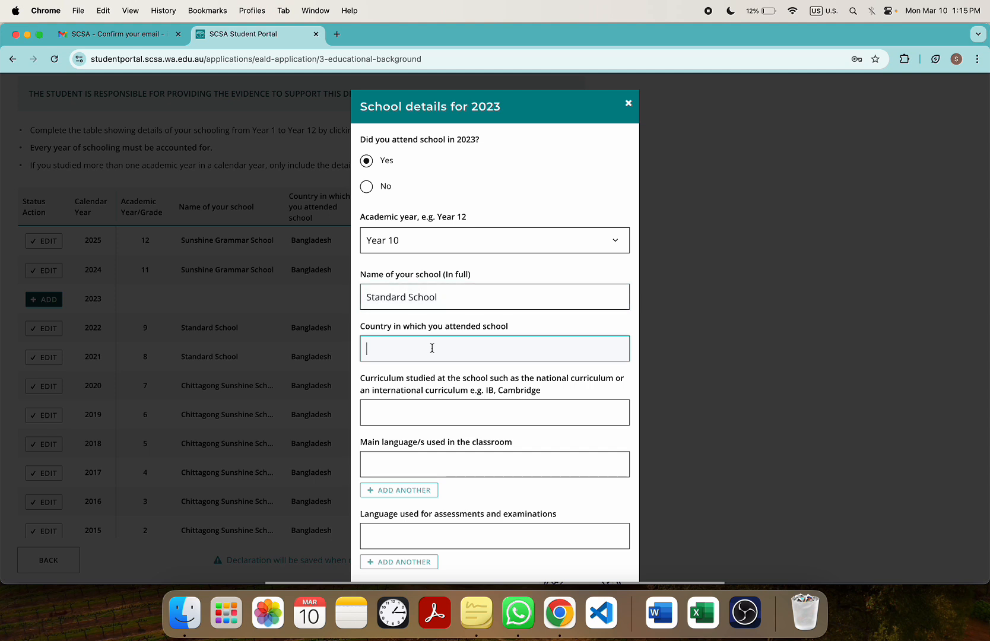
{"action": "type", "text": "Ban"}
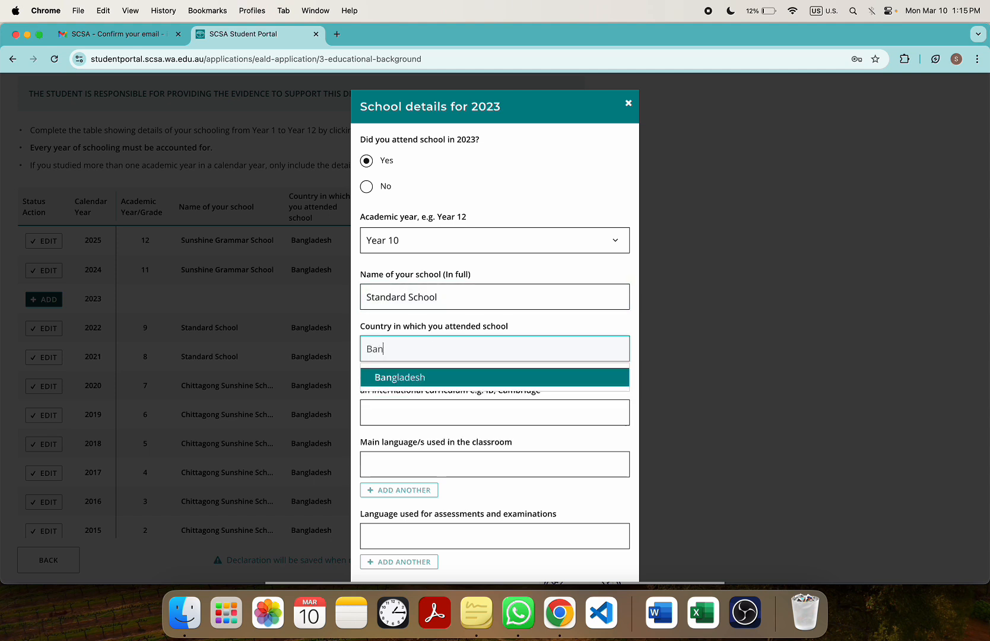
{"action": "left_click", "coordinate": [442, 380]}
{"action": "left_click", "coordinate": [438, 409]}
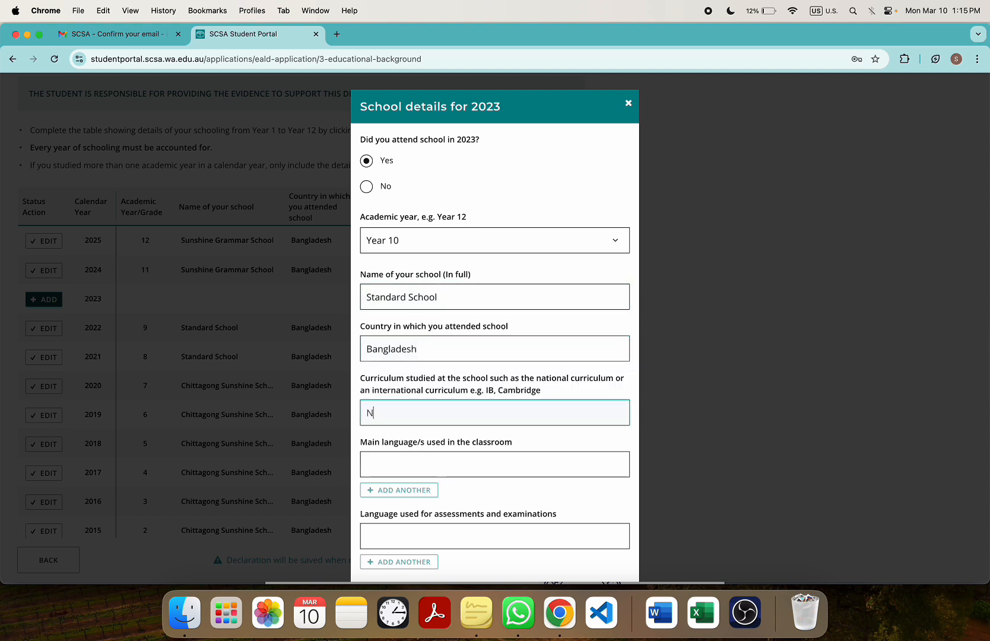
{"action": "type", "text": "Natiln"}
{"action": "key", "text": "BackSpace"}
{"action": "key", "text": "BackSpace"}
{"action": "left_click", "coordinate": [427, 460]}
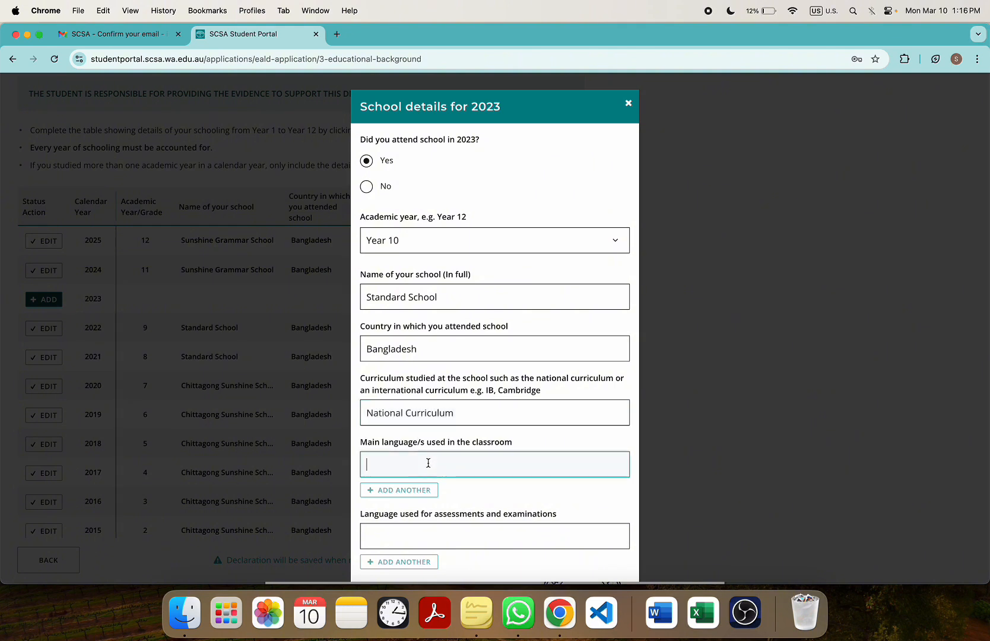
{"action": "type", "text": "Ben"}
{"action": "key", "text": "BackSpace"}
{"action": "key", "text": "BackSpace"}
{"action": "key", "text": "BackSpace"}
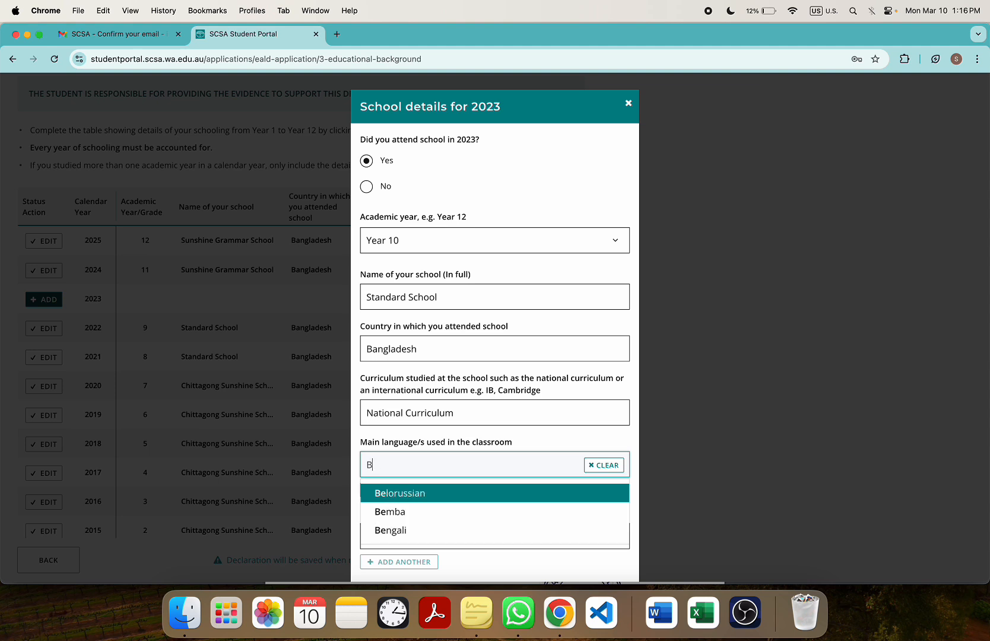
{"action": "type", "text": "Engli"}
{"action": "left_click", "coordinate": [427, 493]}
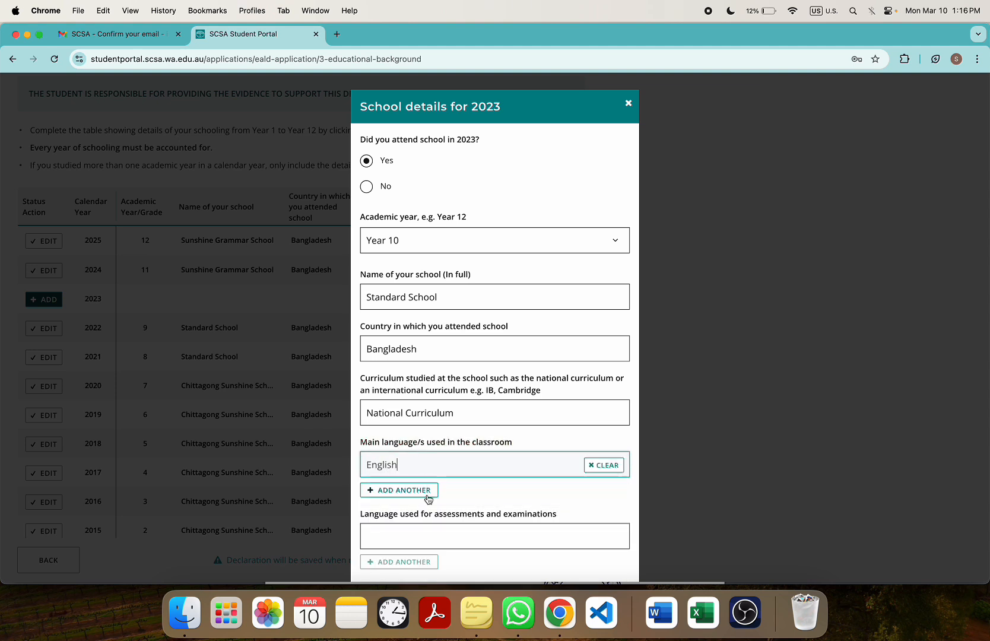
{"action": "left_click", "coordinate": [421, 532]}
{"action": "type", "text": "Engl"}
{"action": "key", "text": "Return"}
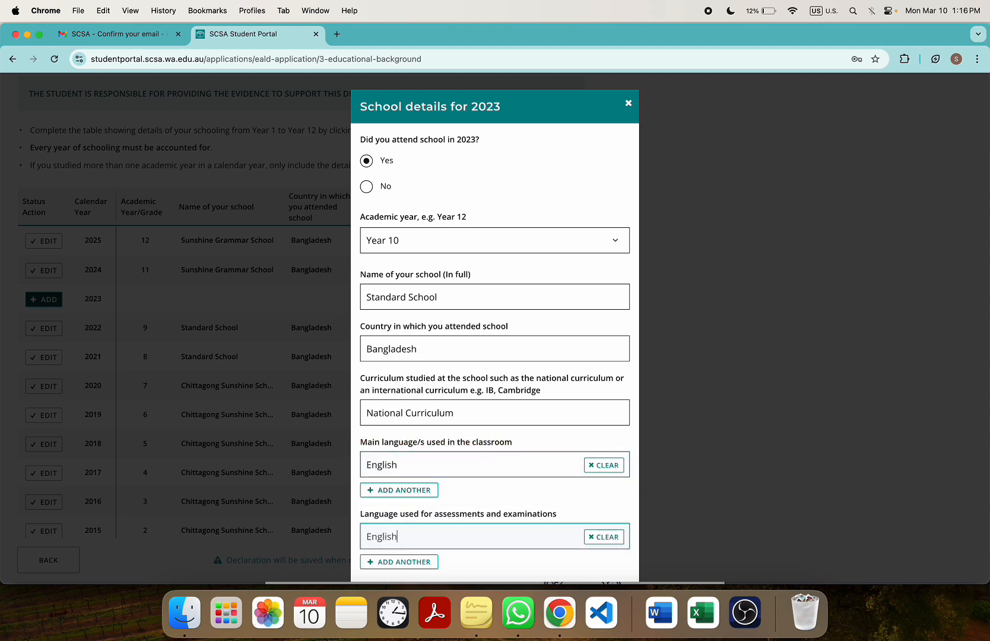
{"action": "scroll", "coordinate": [501, 518], "scroll_direction": "down", "scroll_amount": 2}
{"action": "left_click", "coordinate": [512, 534]}
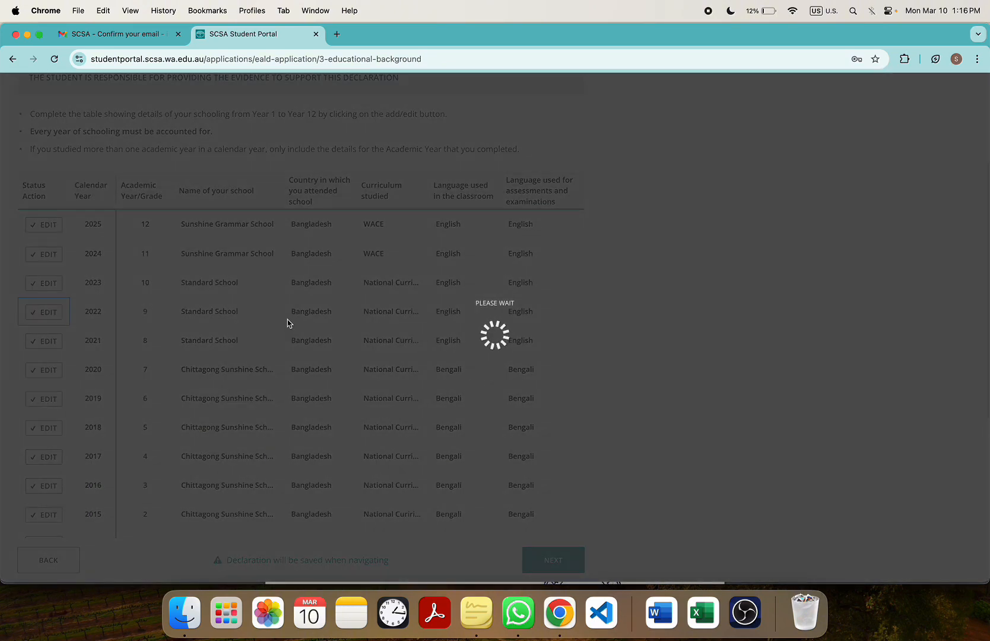
Step: Review the 2025 school details entry and close it unchanged
{"action": "scroll", "coordinate": [161, 368], "scroll_direction": "down", "scroll_amount": 3}
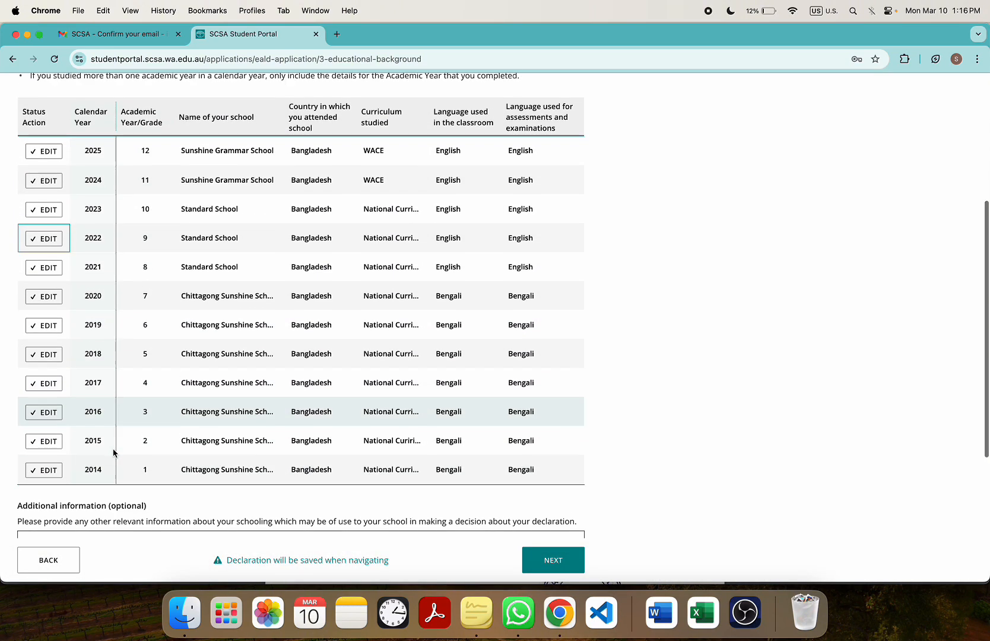
{"action": "scroll", "coordinate": [207, 226], "scroll_direction": "up", "scroll_amount": 2}
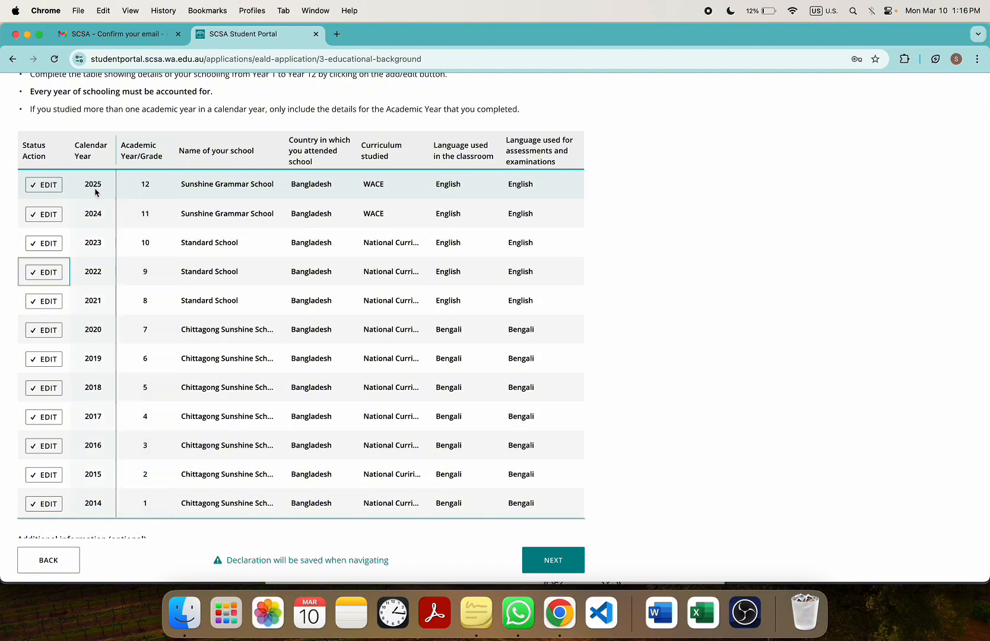
{"action": "left_click", "coordinate": [46, 186]}
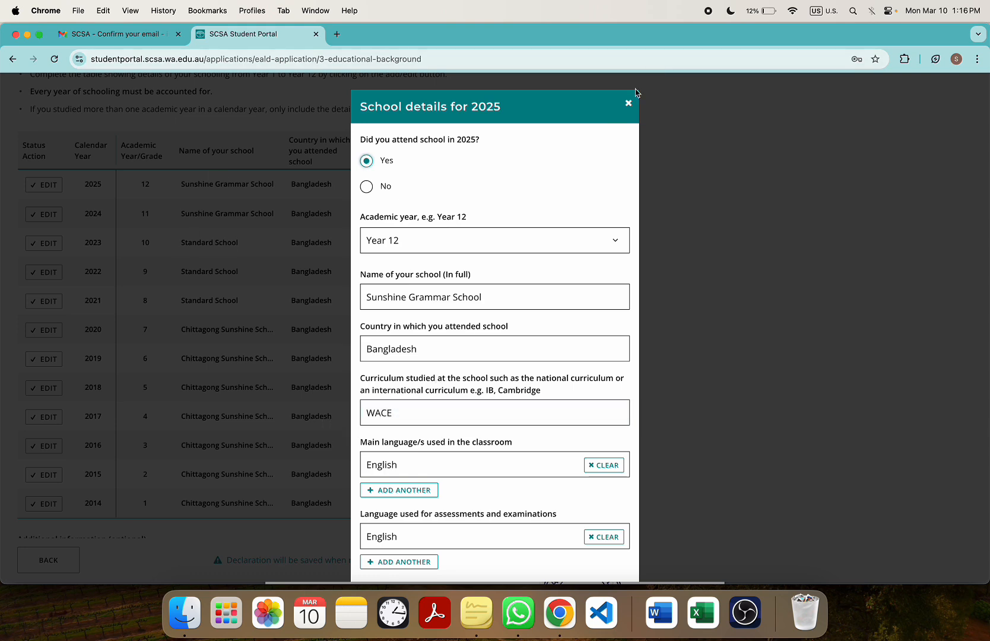
{"action": "left_click", "coordinate": [628, 102]}
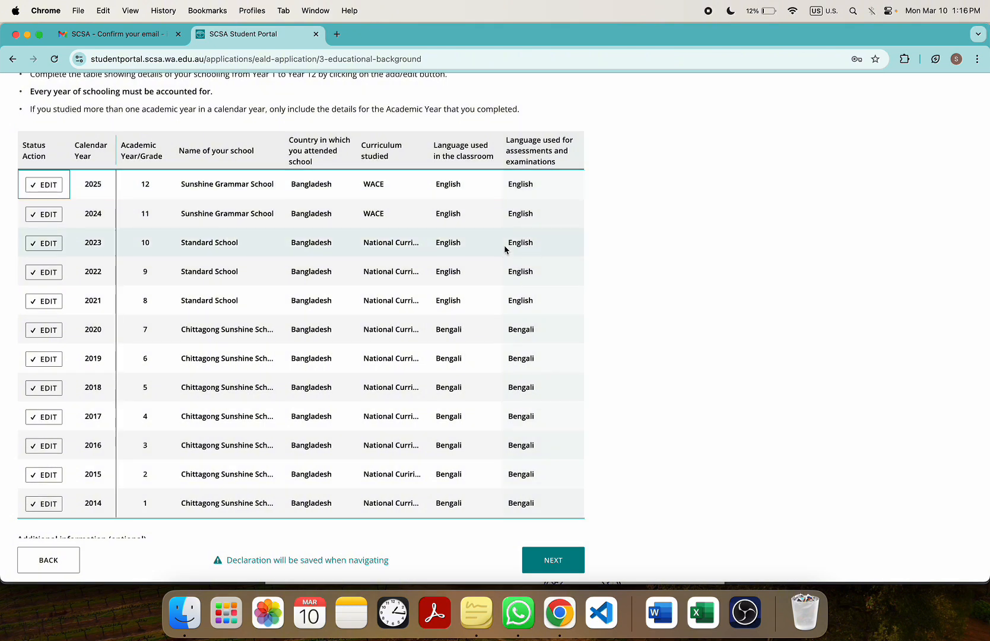
Step: Answer No to enrolling in another language course in the final year
{"action": "scroll", "coordinate": [510, 273], "scroll_direction": "down", "scroll_amount": 2}
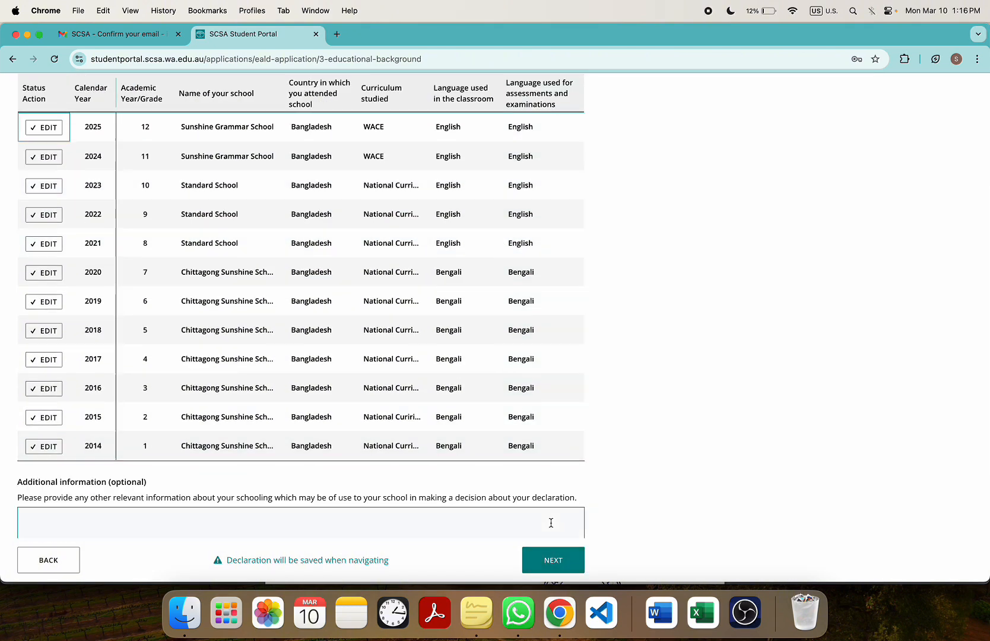
{"action": "scroll", "coordinate": [550, 524], "scroll_direction": "down", "scroll_amount": 5}
{"action": "scroll", "coordinate": [550, 526], "scroll_direction": "down", "scroll_amount": 1}
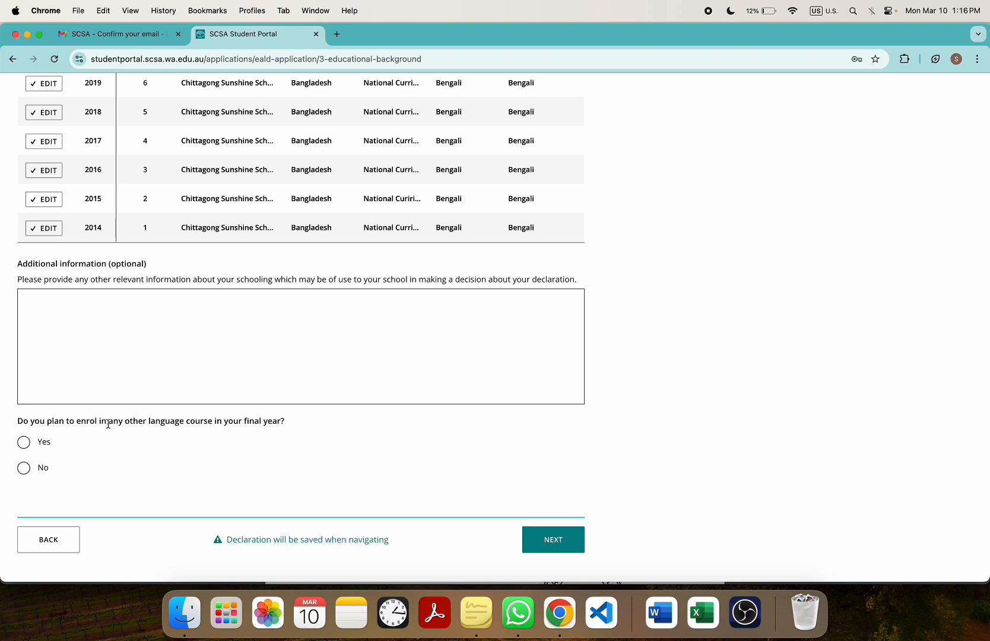
{"action": "left_click", "coordinate": [23, 469]}
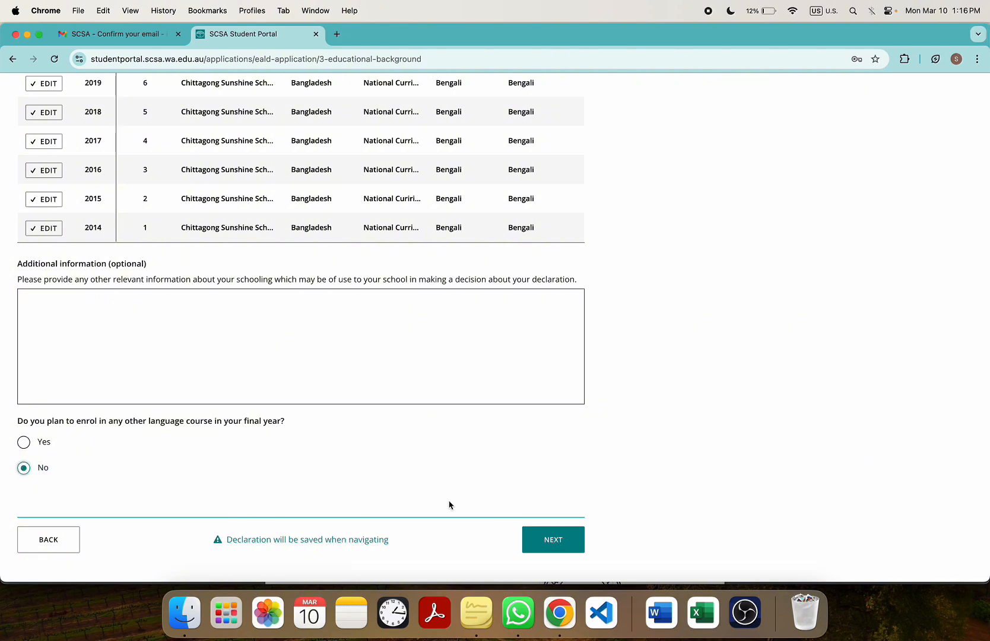
Step: Continue to the Supporting Evidence step and choose School report as the document type
{"action": "left_click", "coordinate": [532, 538]}
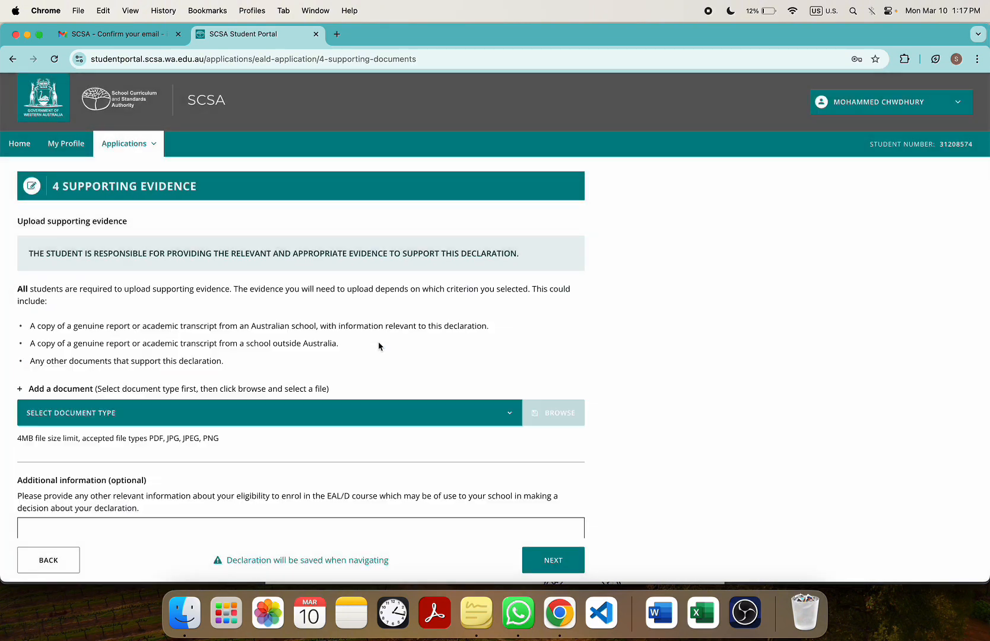
{"action": "scroll", "coordinate": [312, 378], "scroll_direction": "down", "scroll_amount": 3}
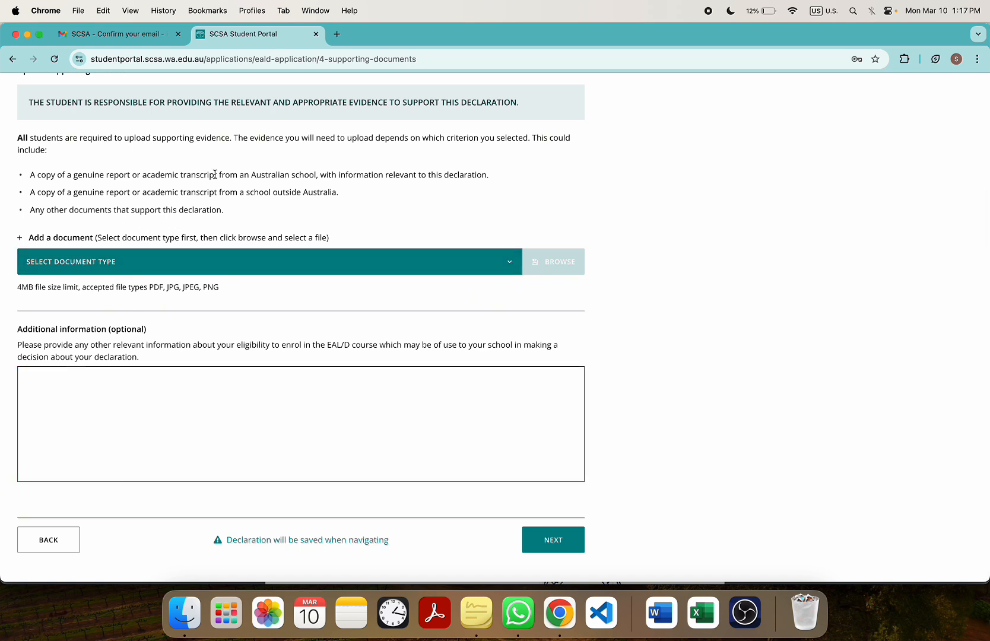
{"action": "scroll", "coordinate": [214, 175], "scroll_direction": "up", "scroll_amount": 1}
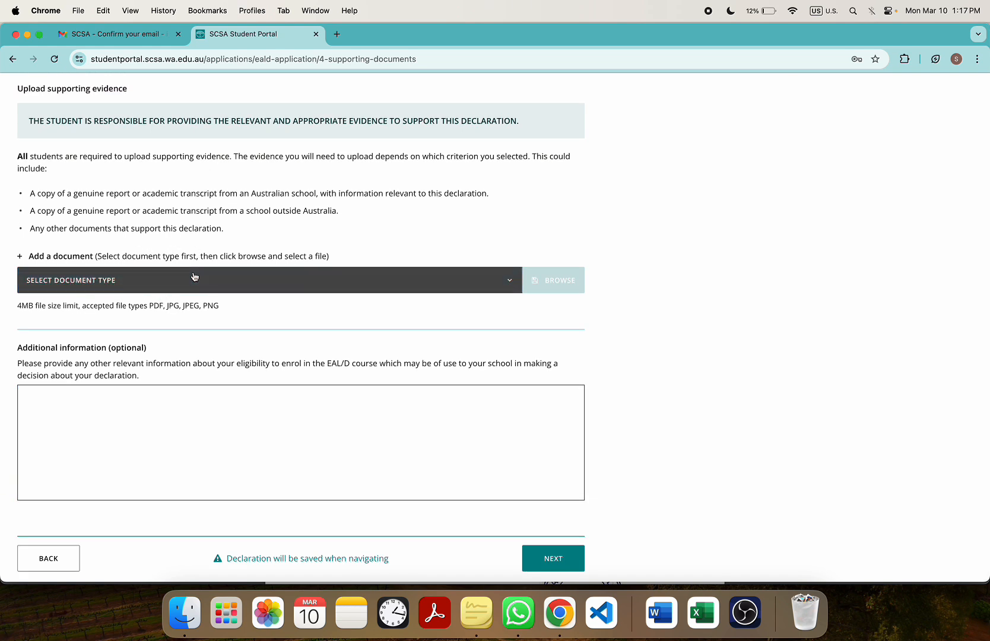
{"action": "left_click", "coordinate": [159, 283]}
{"action": "left_click", "coordinate": [113, 316]}
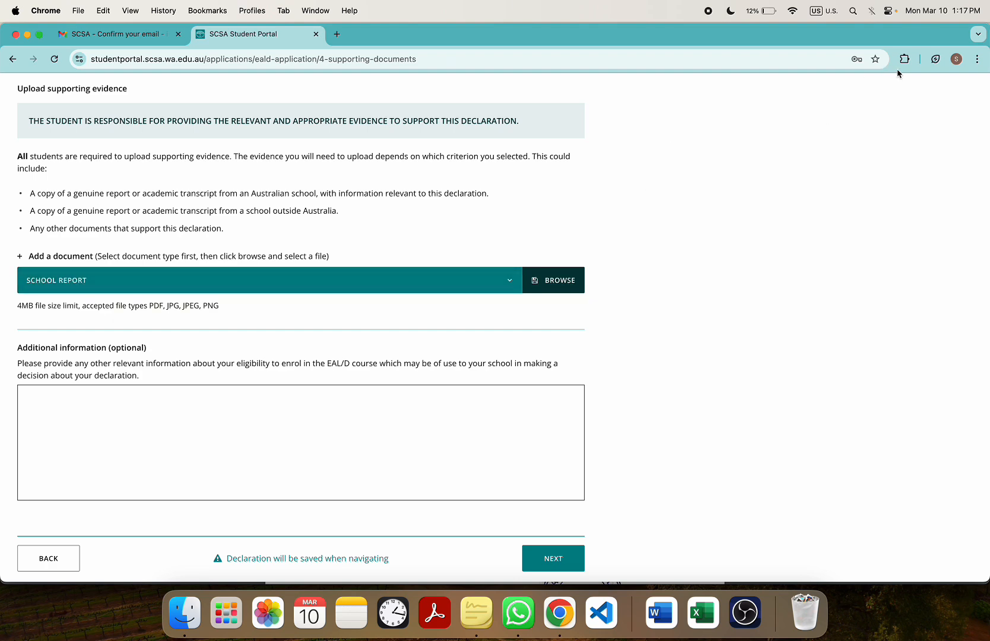
{"action": "left_click", "coordinate": [956, 58]}
Step: View the school's EAL/D eligibility letter PDF, then switch back to the portal window
{"action": "left_click", "coordinate": [808, 315]}
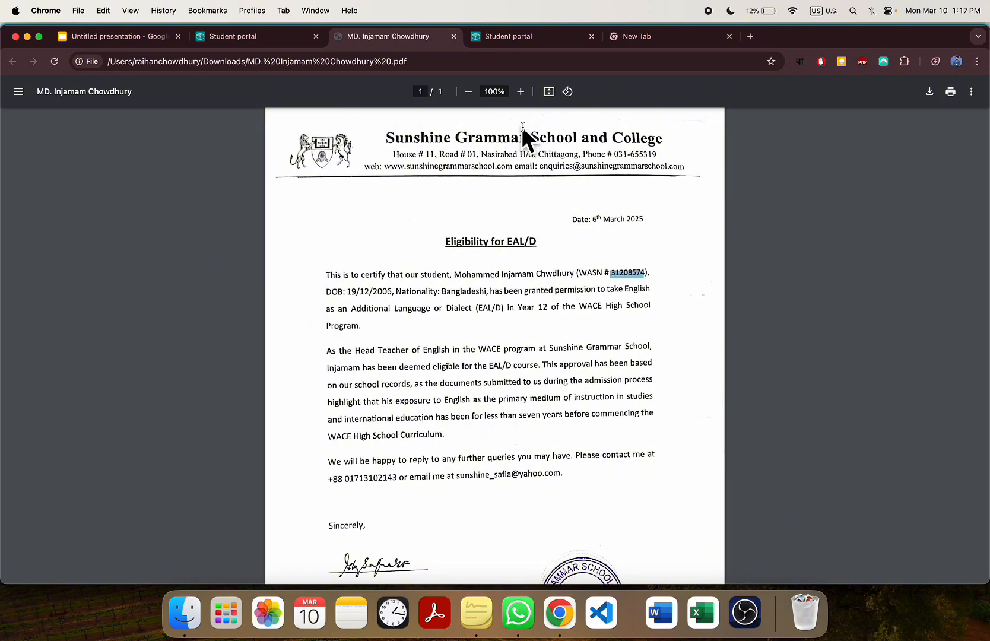
{"action": "left_click", "coordinate": [955, 61]}
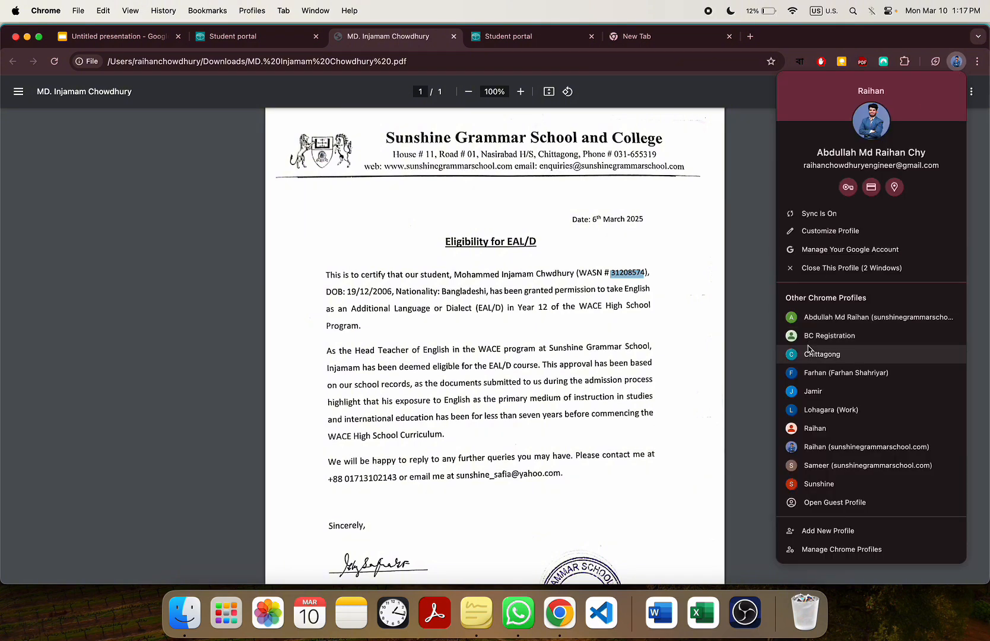
{"action": "left_click", "coordinate": [811, 465]}
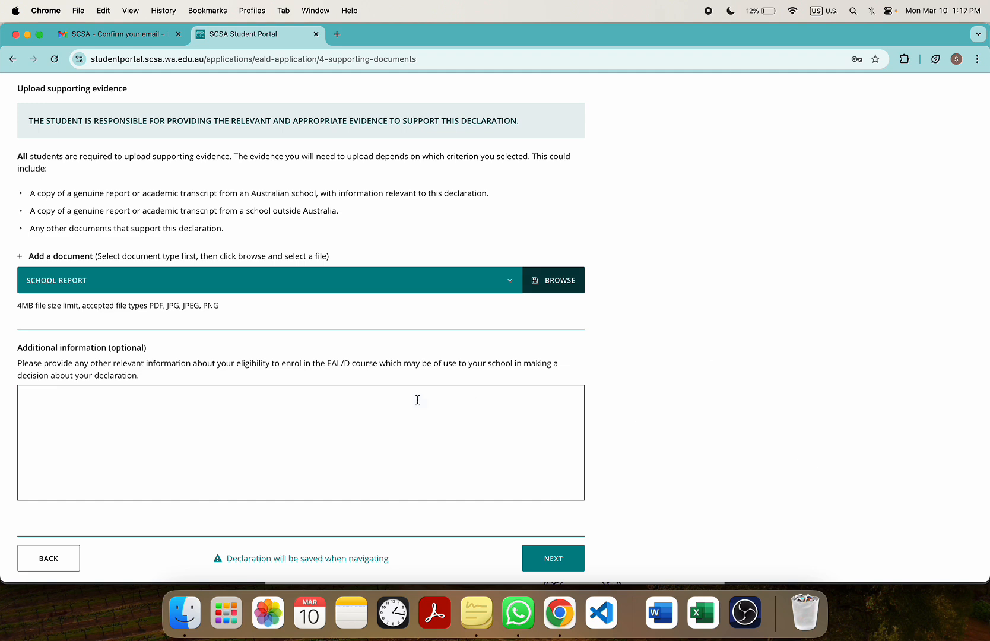
Step: Upload the school report PDF from Downloads as the School report evidence
{"action": "left_click", "coordinate": [543, 289]}
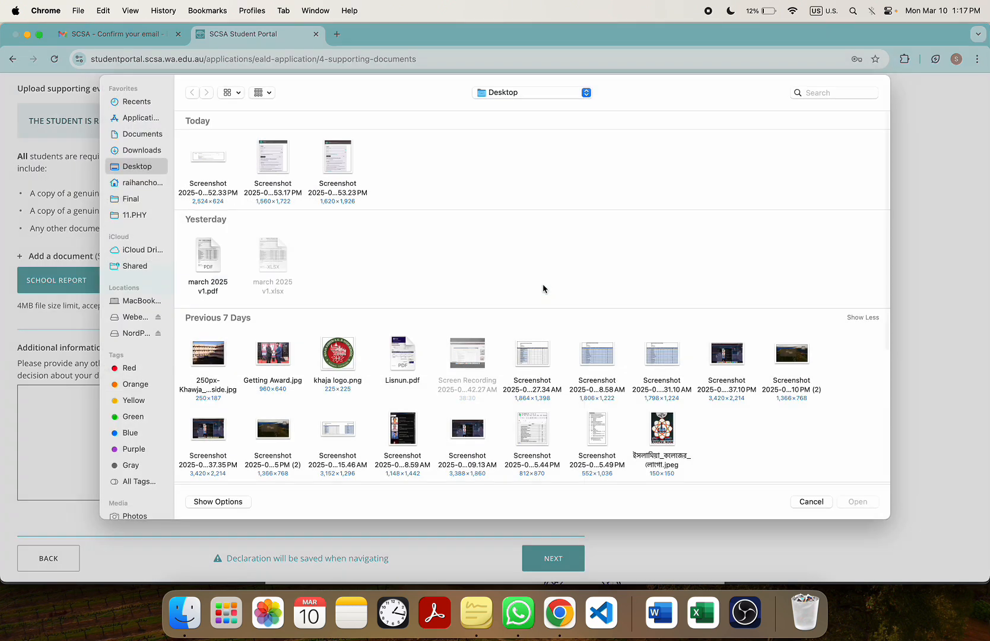
{"action": "left_click", "coordinate": [142, 155]}
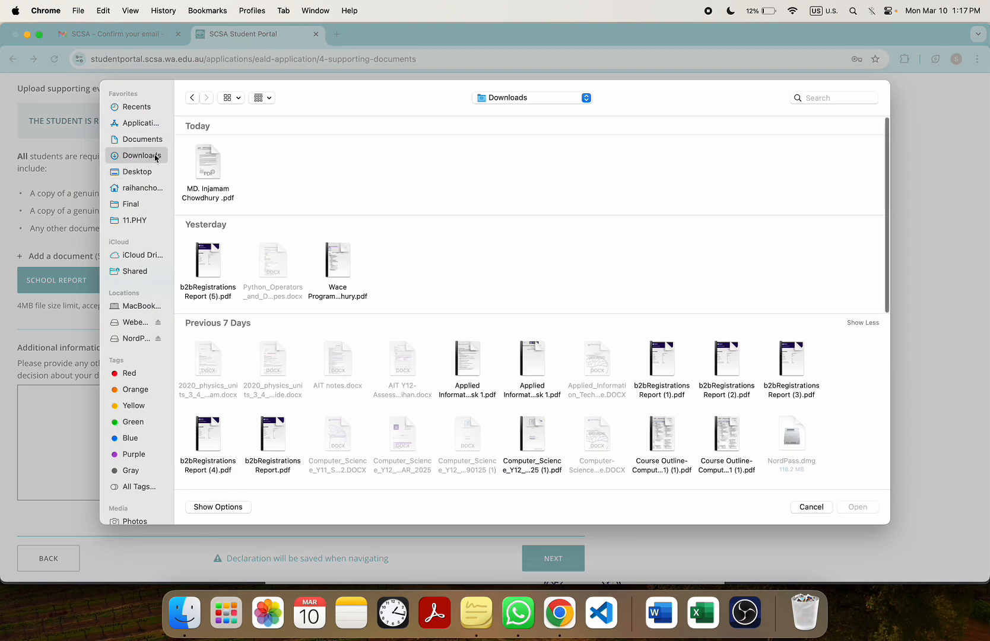
{"action": "double_click", "coordinate": [208, 169]}
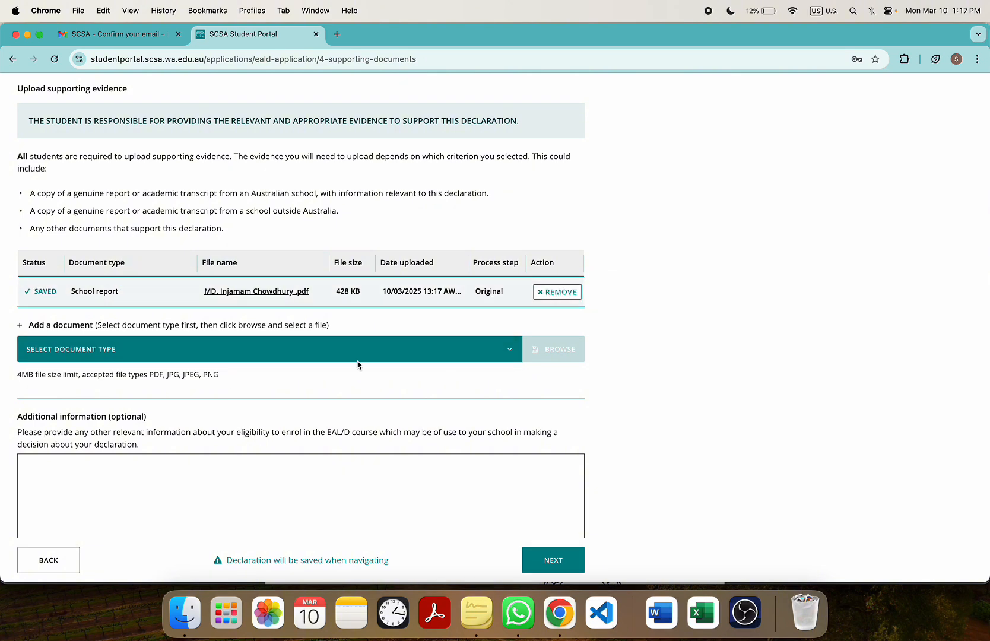
{"action": "scroll", "coordinate": [416, 436], "scroll_direction": "down", "scroll_amount": 3}
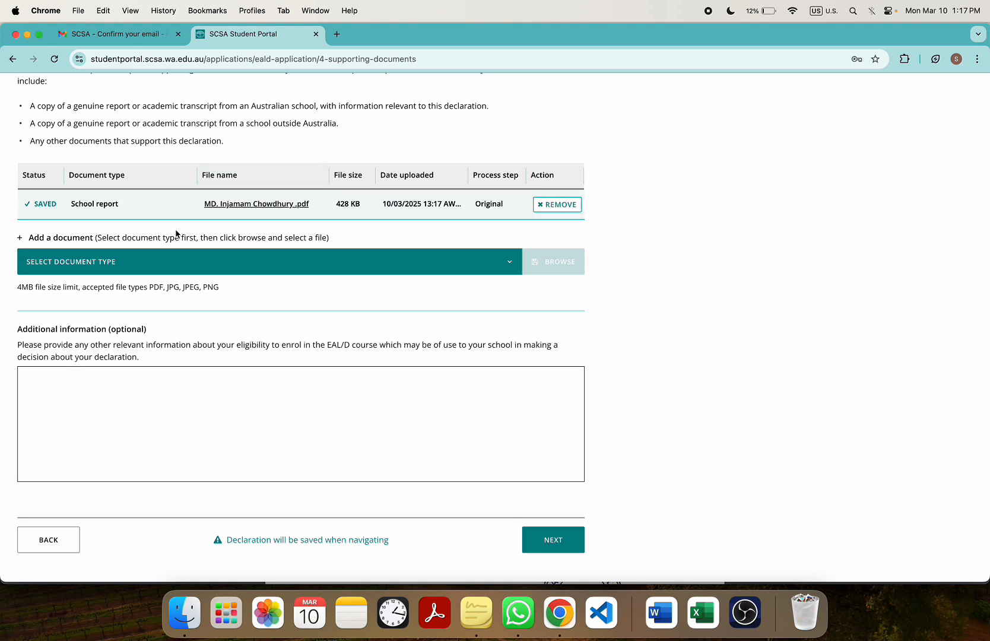
Step: Confirm the information is true and correct, then submit the EAL/D declaration
{"action": "left_click", "coordinate": [547, 539]}
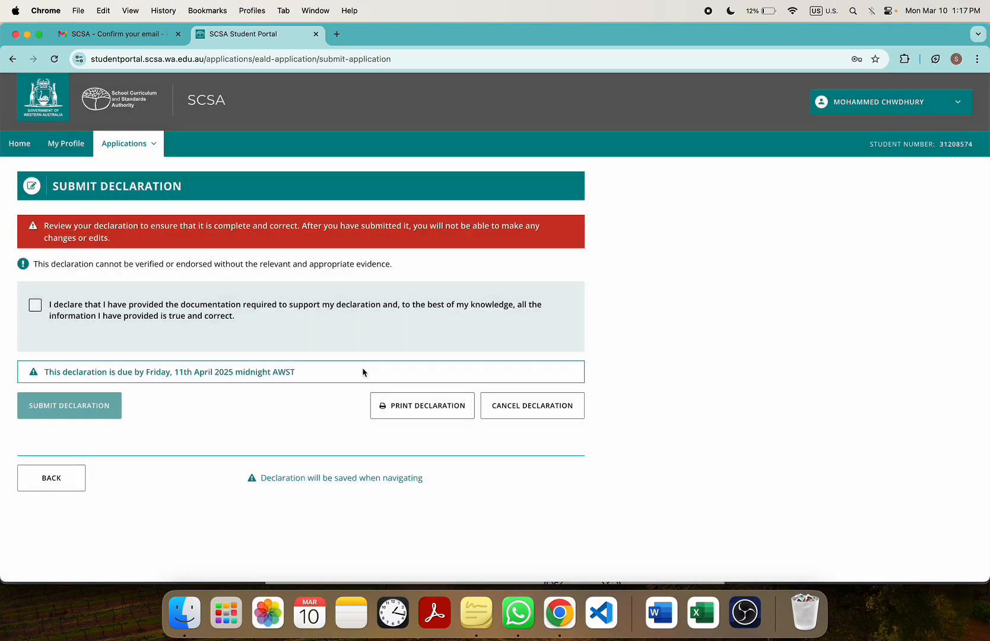
{"action": "left_click", "coordinate": [36, 315]}
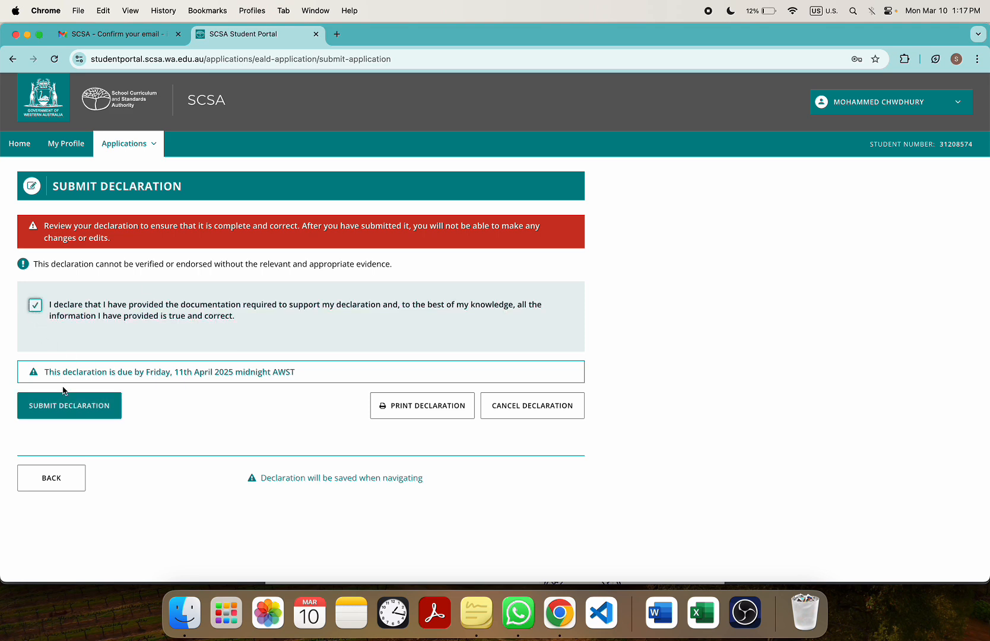
{"action": "left_click", "coordinate": [69, 415]}
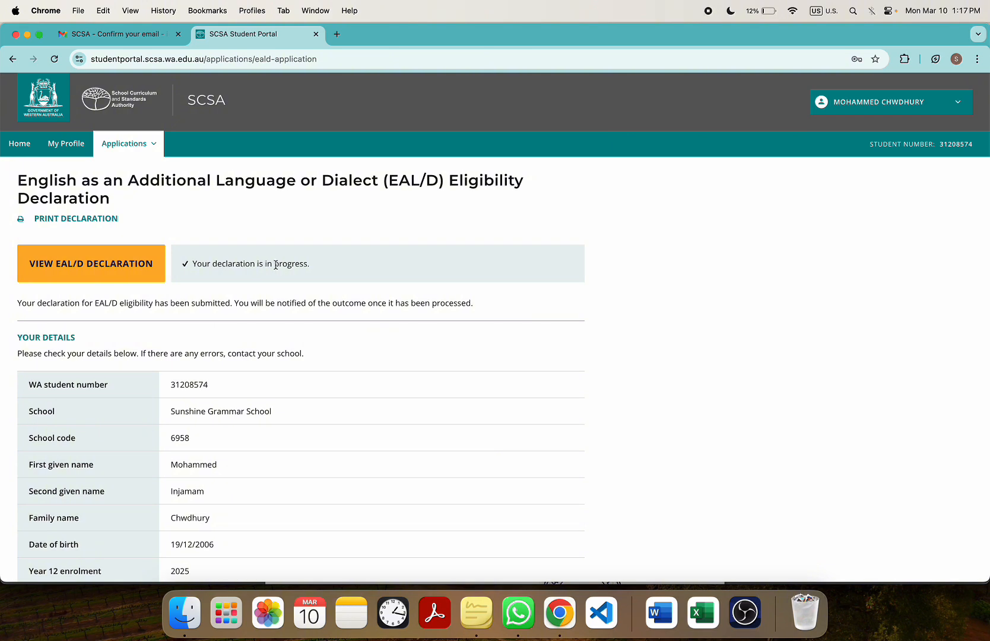
{"action": "scroll", "coordinate": [231, 391], "scroll_direction": "down", "scroll_amount": 2}
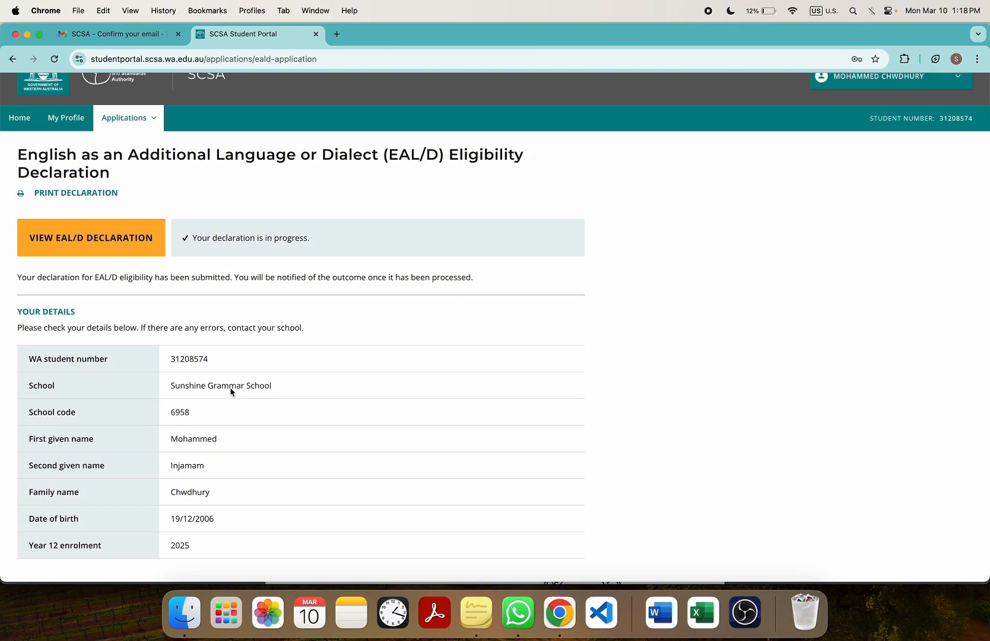
{"action": "scroll", "coordinate": [231, 391], "scroll_direction": "down", "scroll_amount": 1}
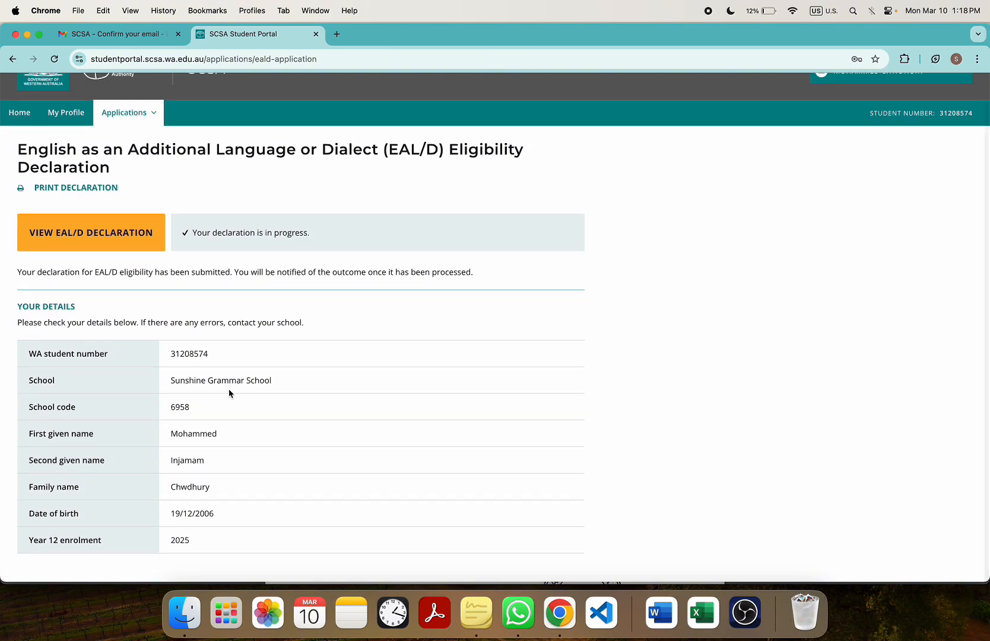
{"action": "scroll", "coordinate": [230, 391], "scroll_direction": "up", "scroll_amount": 2}
{"action": "scroll", "coordinate": [229, 393], "scroll_direction": "down", "scroll_amount": 2}
{"action": "scroll", "coordinate": [230, 393], "scroll_direction": "up", "scroll_amount": 2}
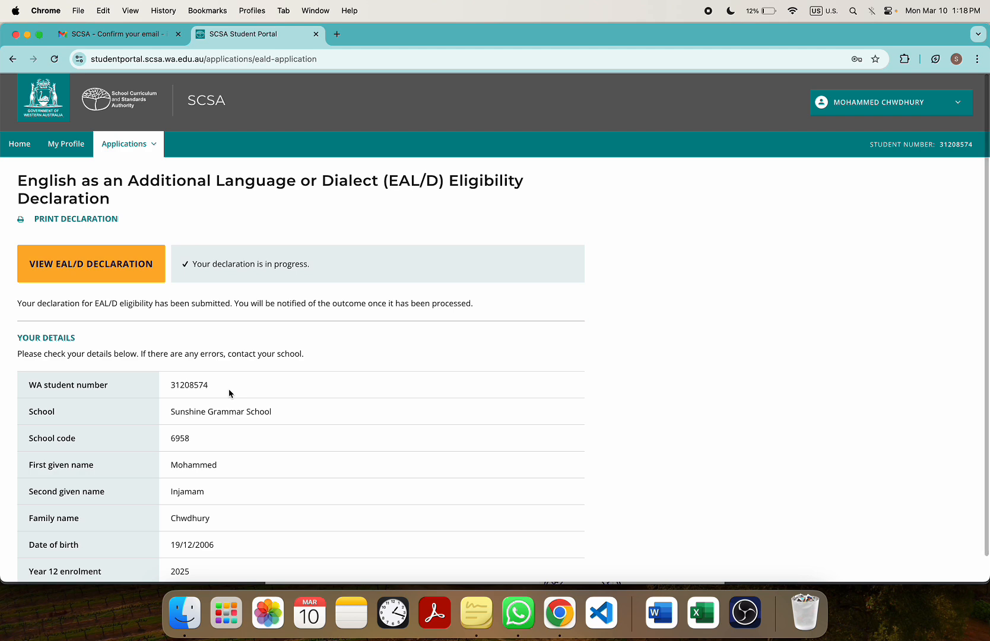
{"action": "scroll", "coordinate": [230, 392], "scroll_direction": "down", "scroll_amount": 2}
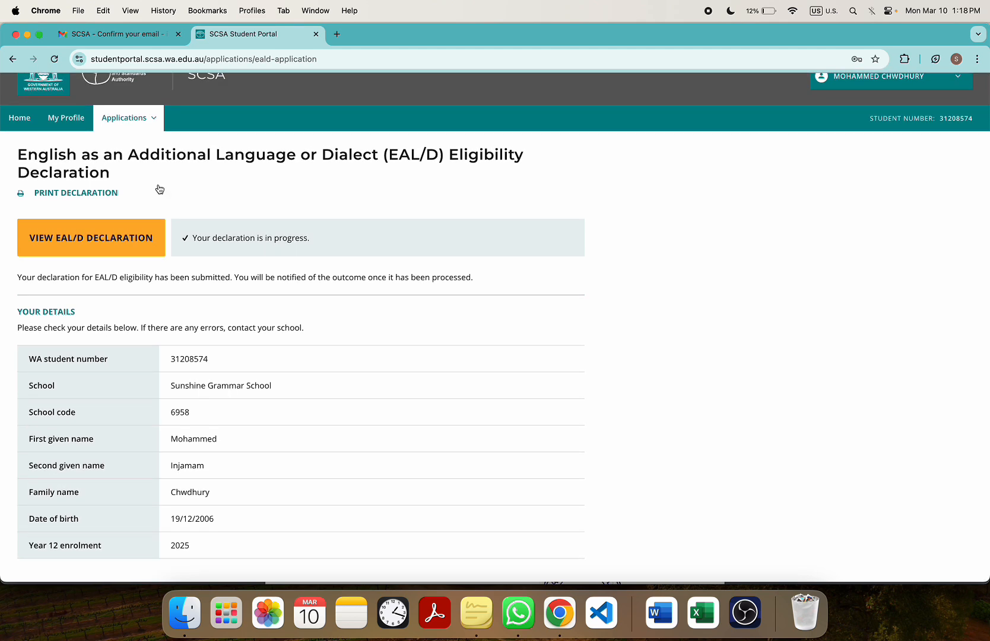